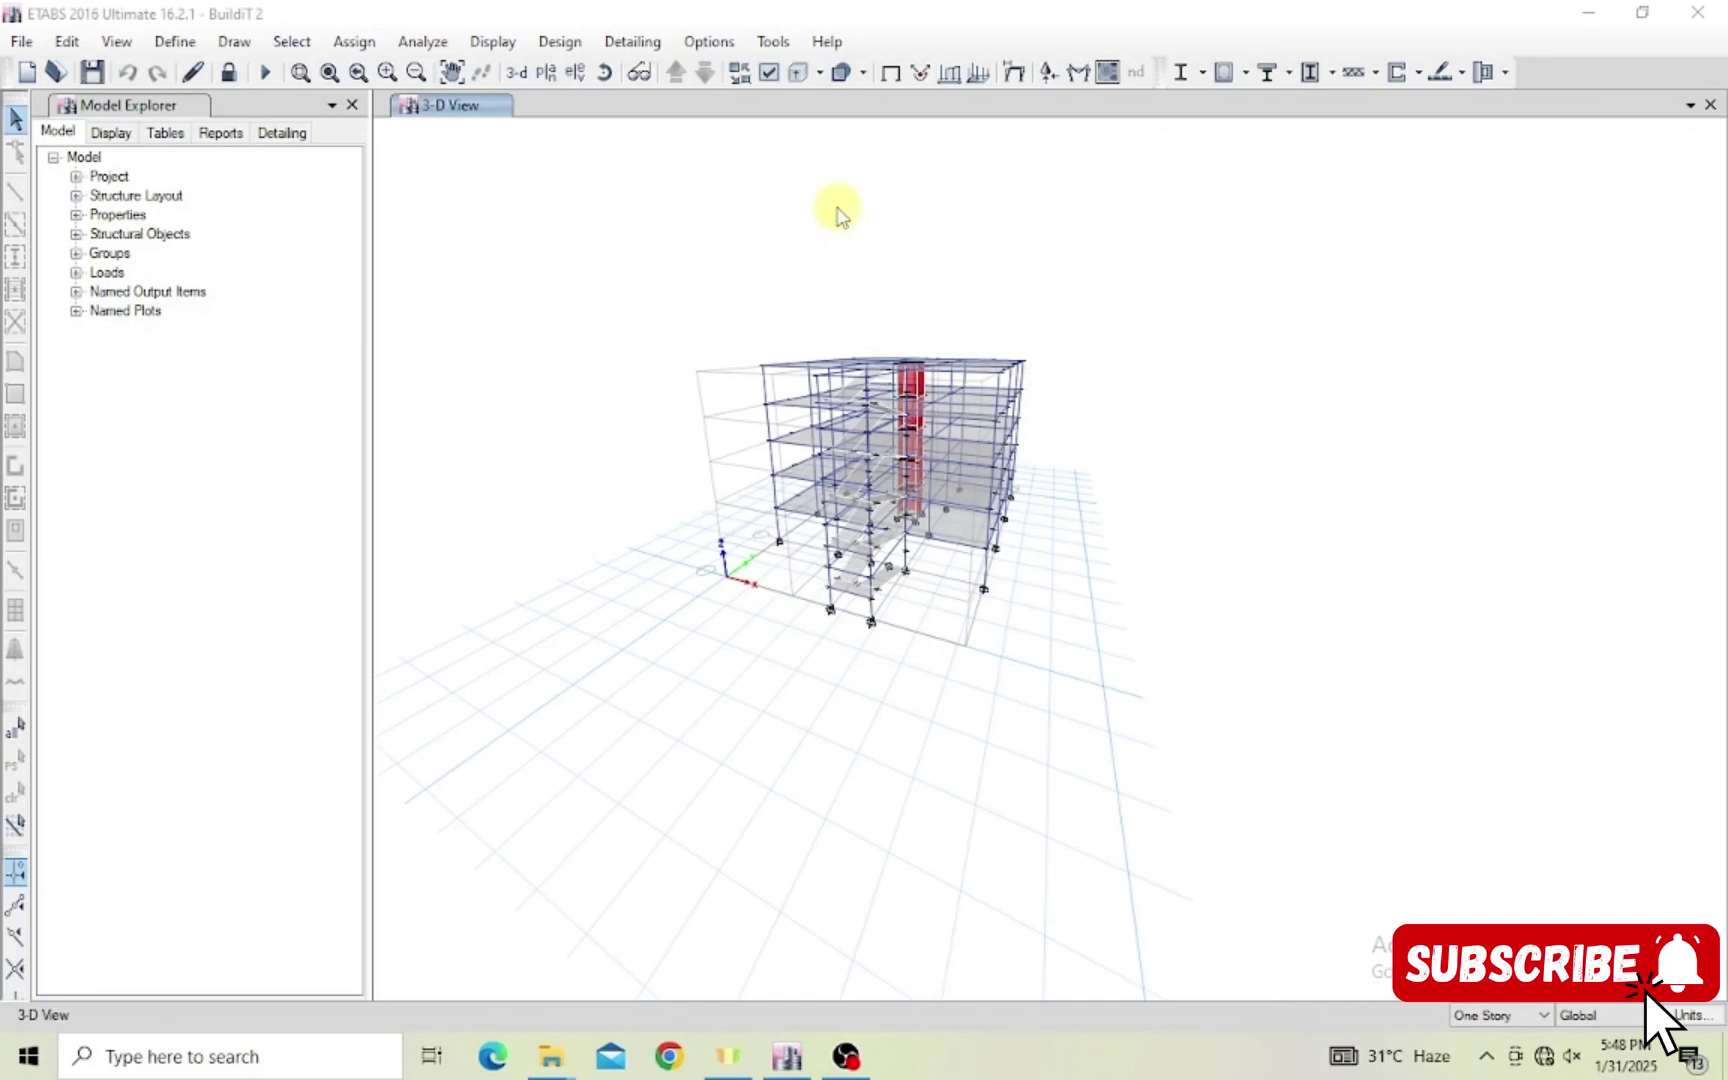
Set the force unit in Detailing Preferences to Kilonewton and accept the changes.
{"action": "left_click", "coordinate": [633, 42]}
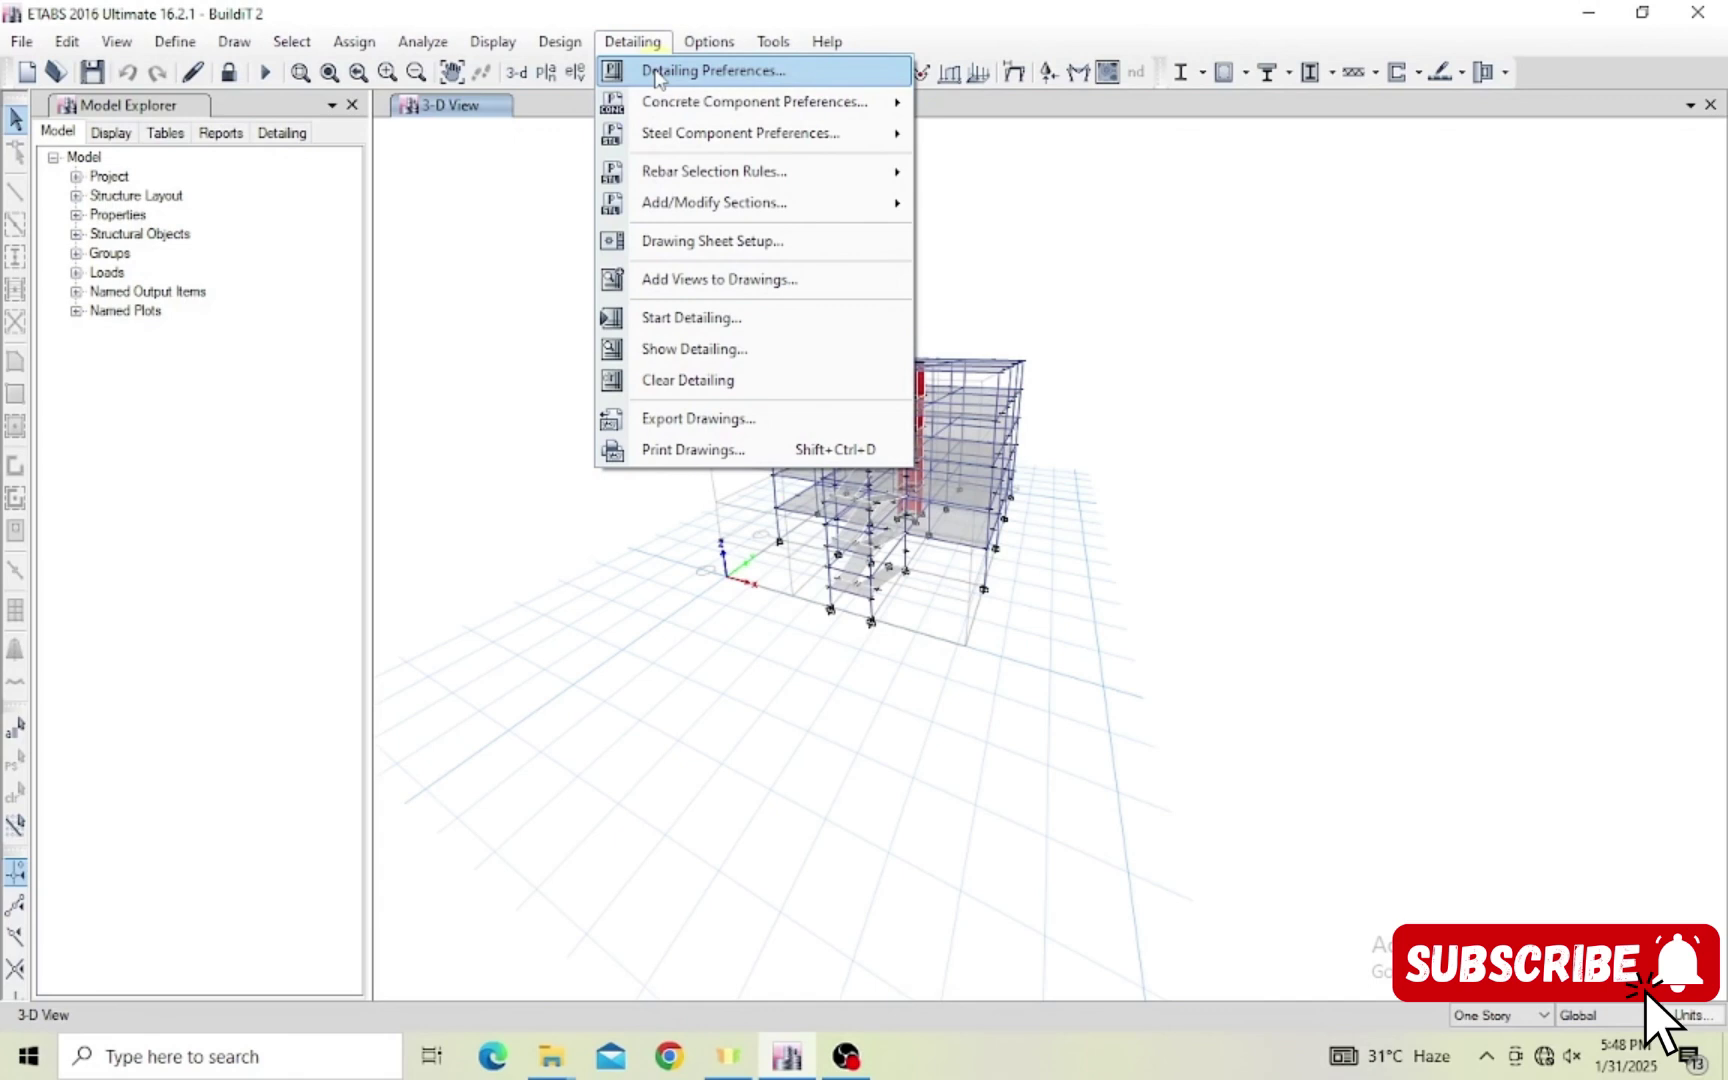
{"action": "left_click", "coordinate": [657, 72]}
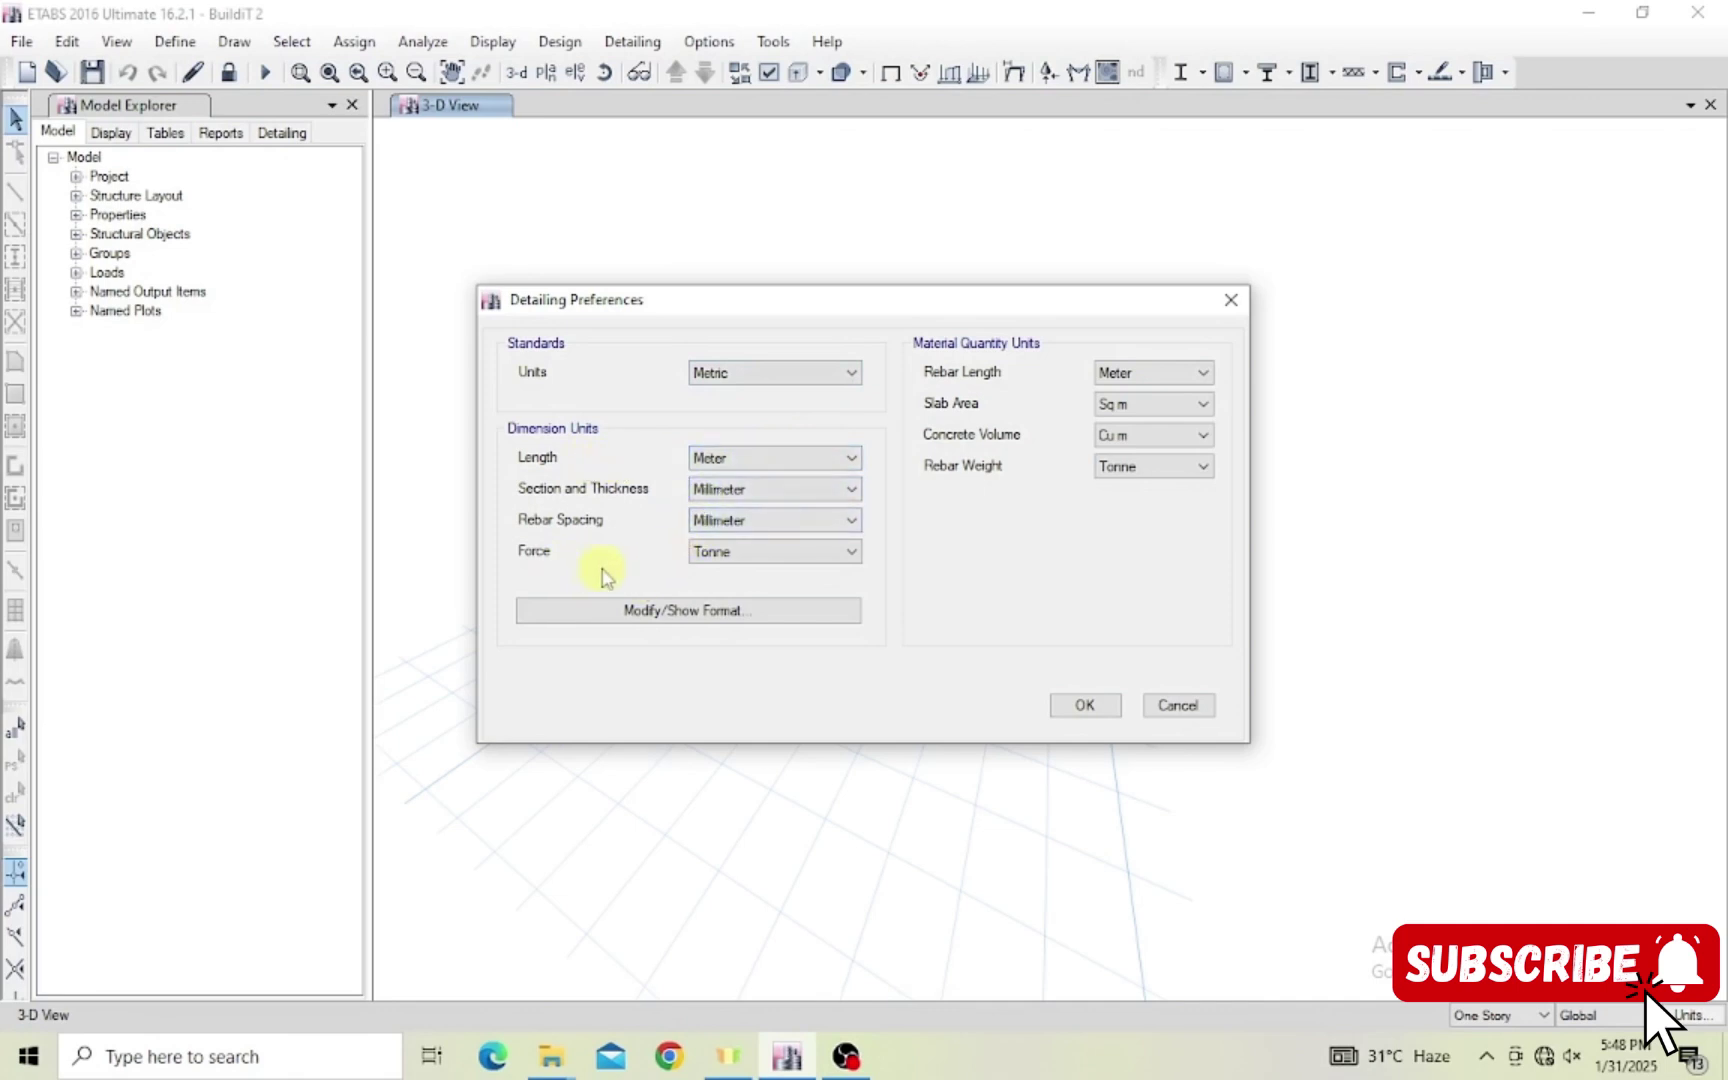
{"action": "left_click", "coordinate": [776, 563]}
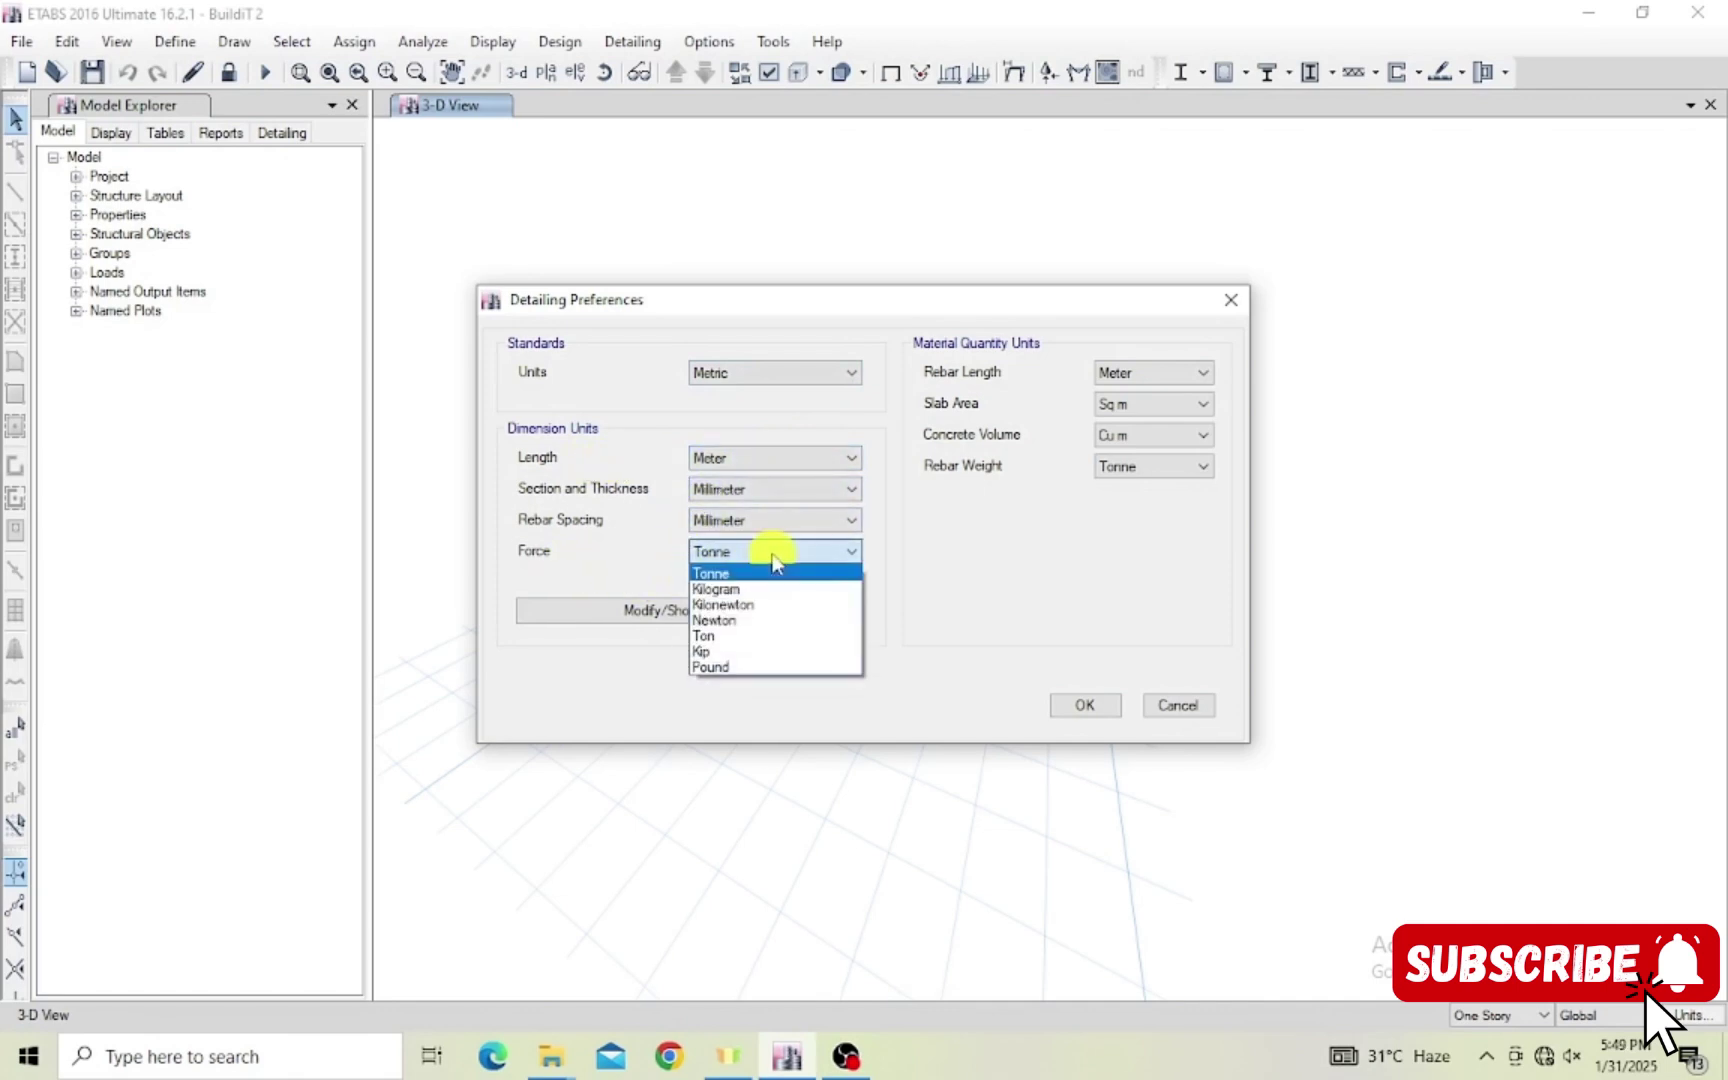
{"action": "left_click", "coordinate": [765, 605]}
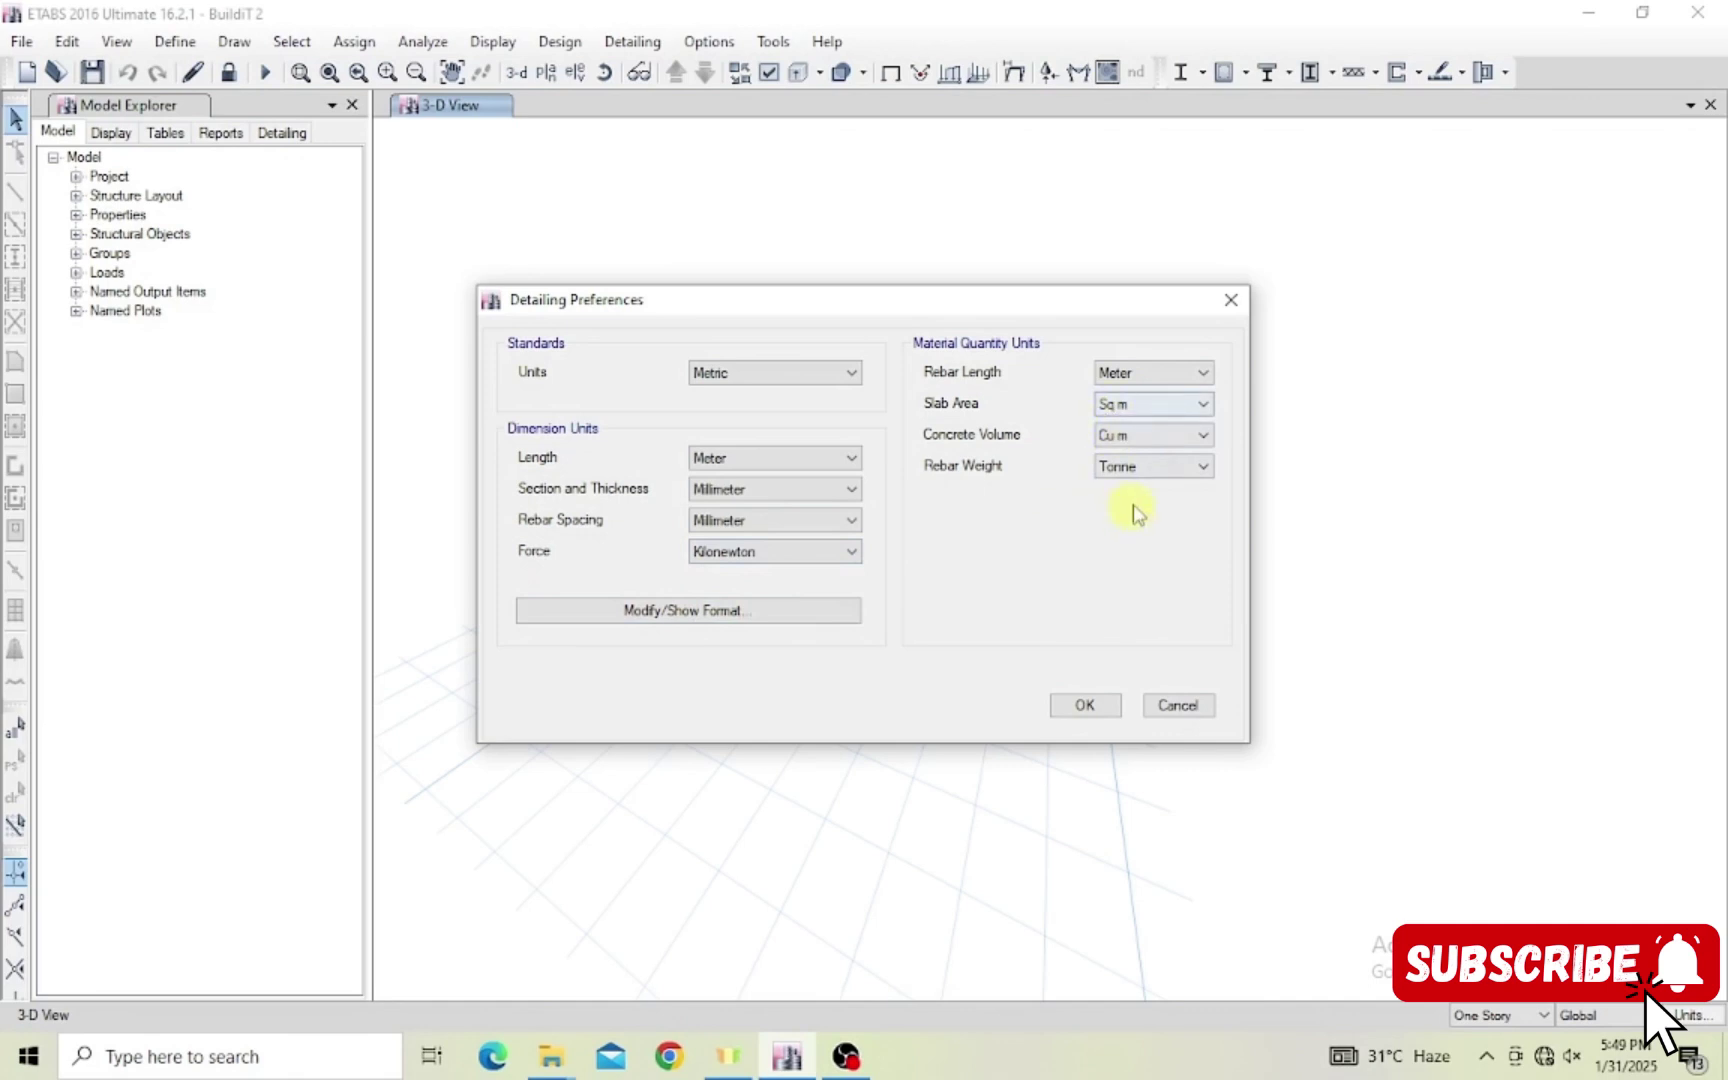
{"action": "left_click", "coordinate": [1082, 708]}
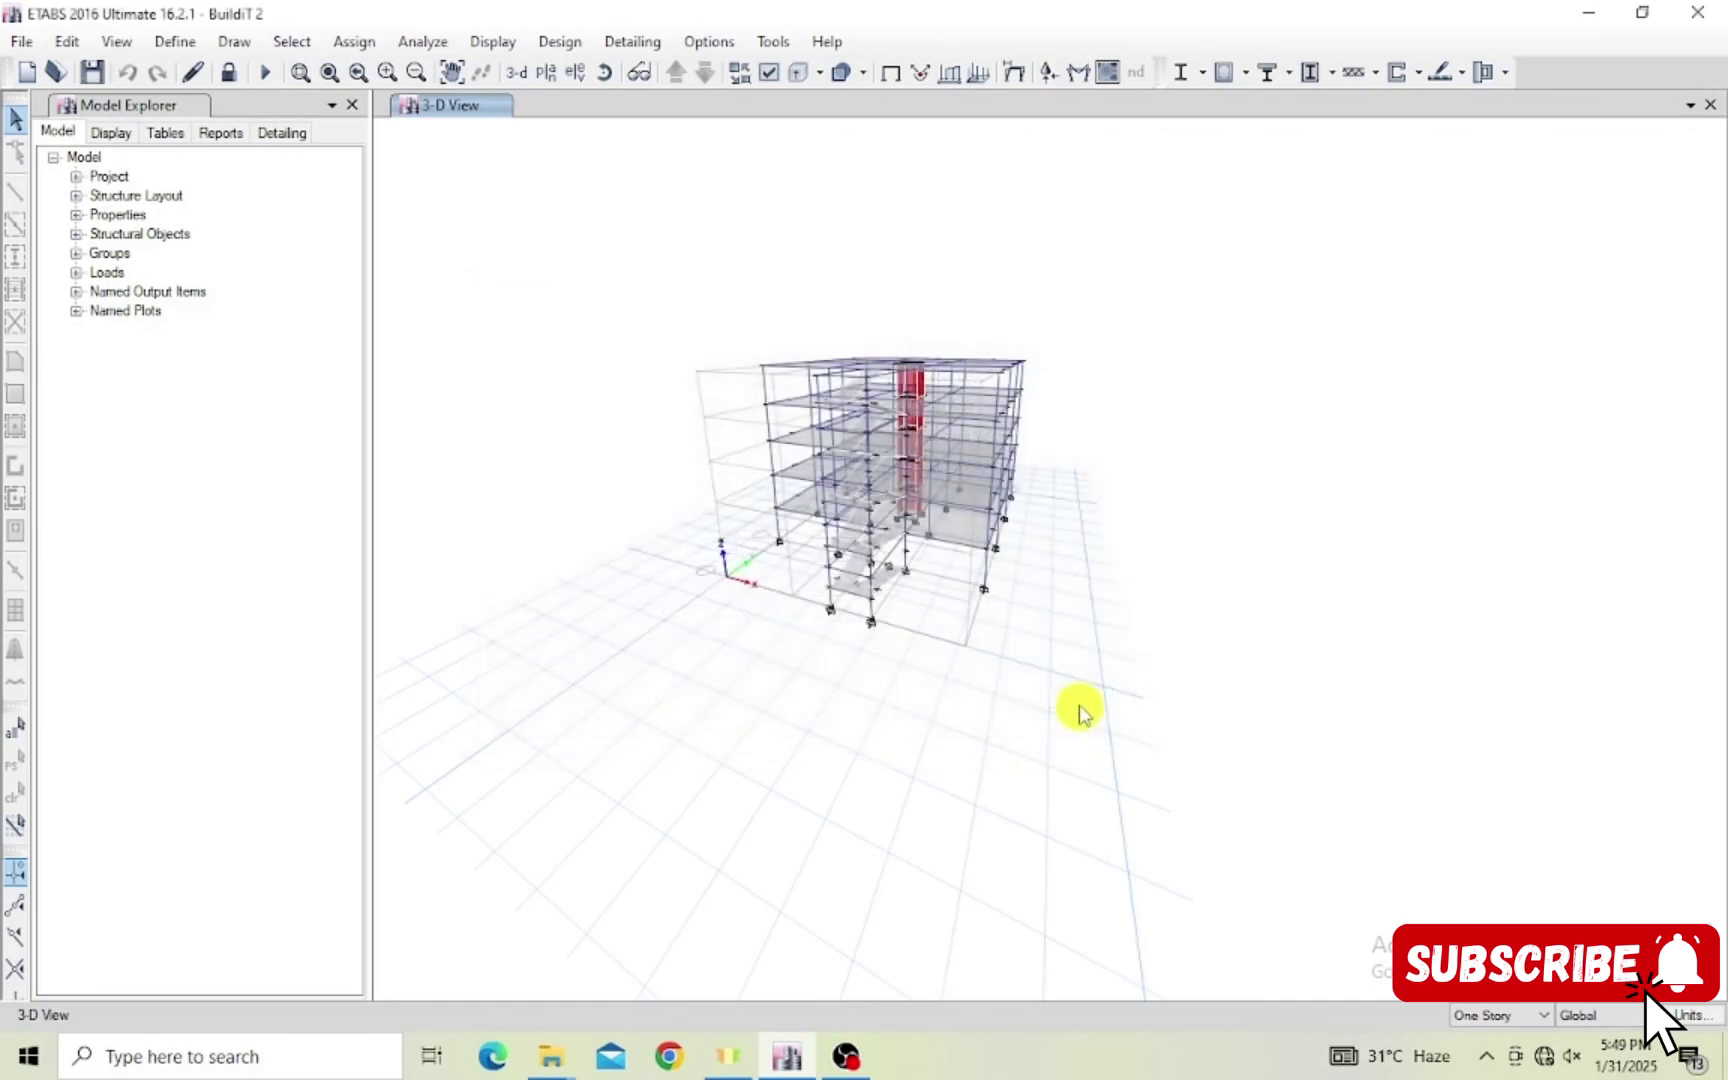
Open the Rebar Selection Rules for beams from the Detailing menu.
{"action": "left_click", "coordinate": [632, 55]}
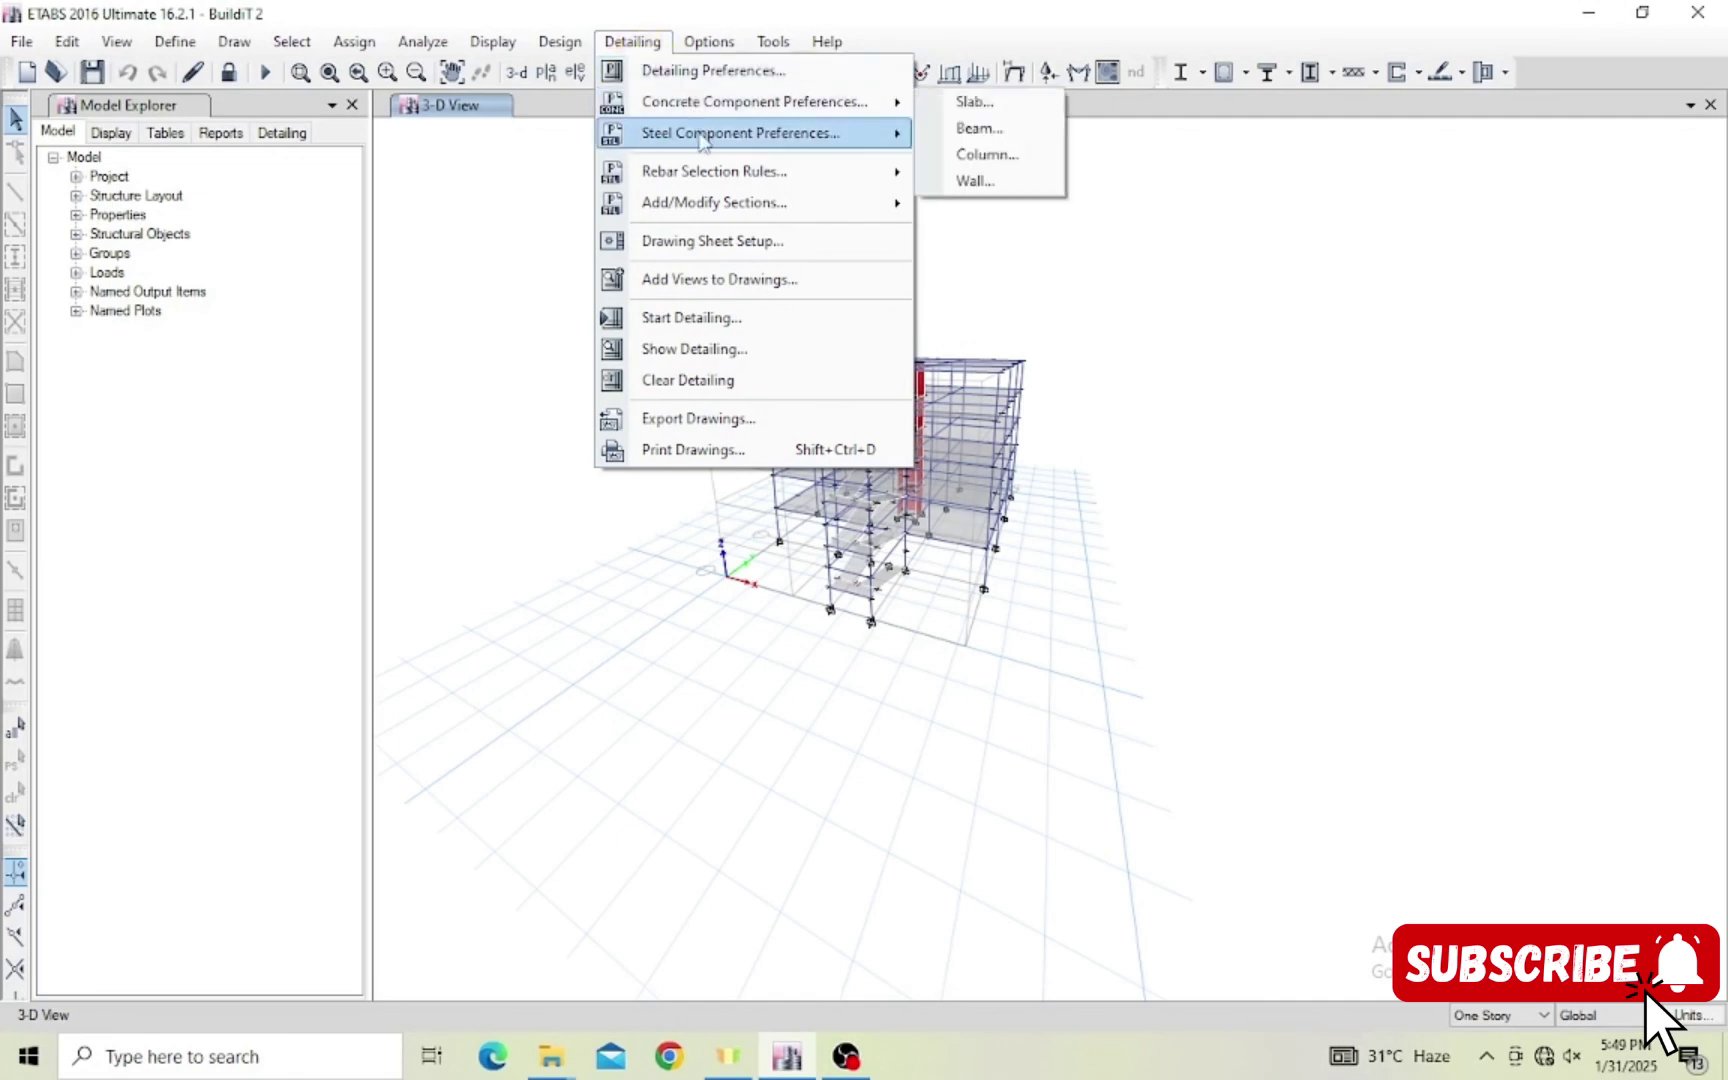
{"action": "mouse_move", "coordinate": [710, 174]}
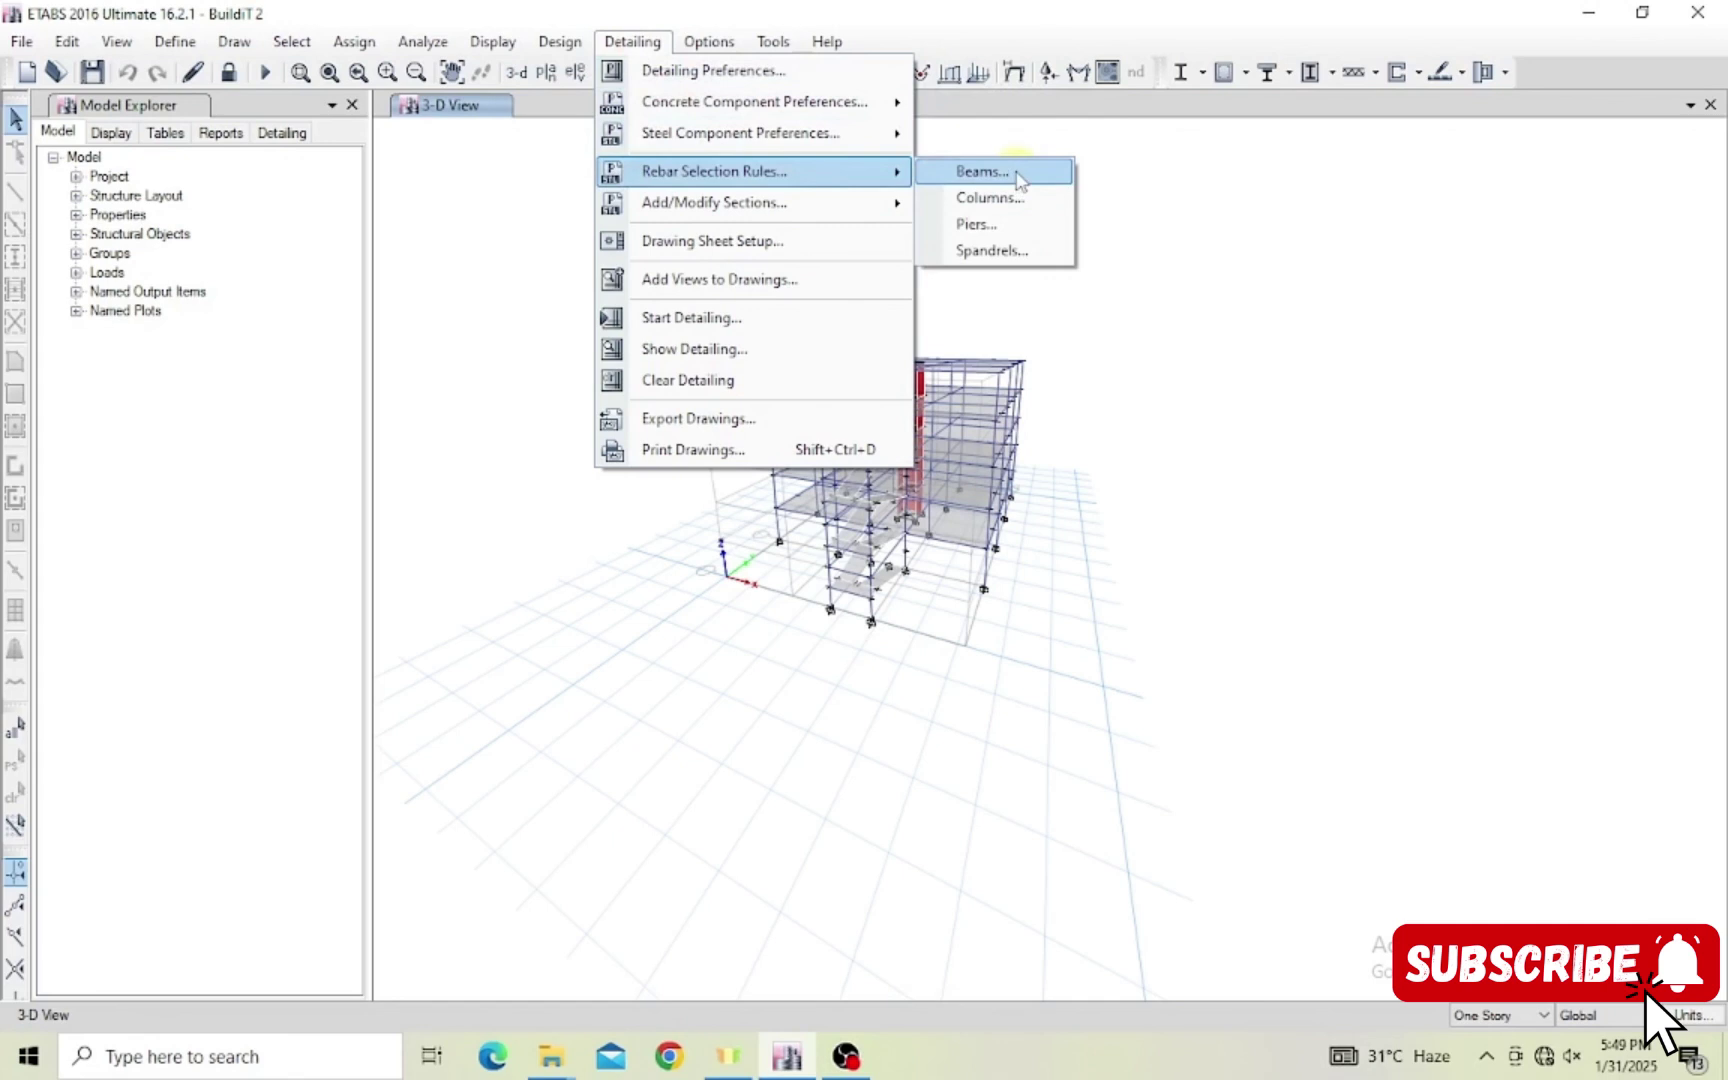
{"action": "left_click", "coordinate": [1010, 172]}
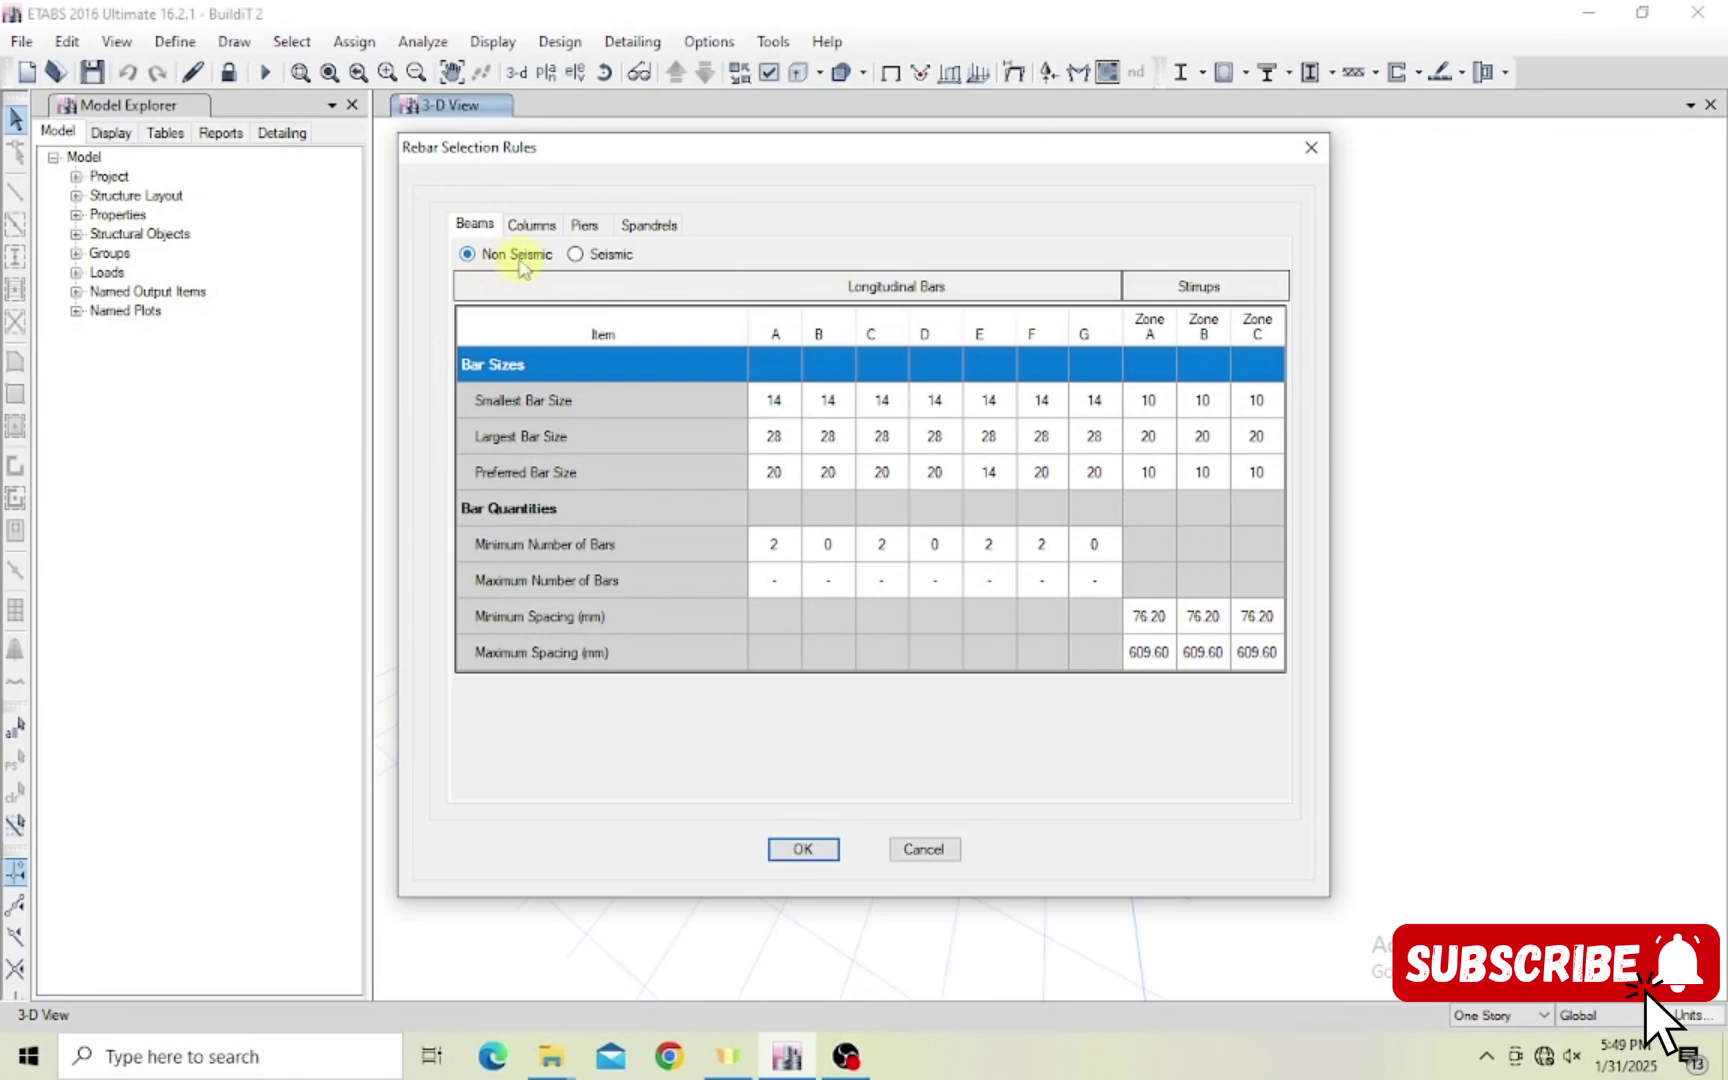
Change the beams' Smallest Bar Size from 14 to 12 in columns A, B and C.
{"action": "left_click", "coordinate": [568, 402]}
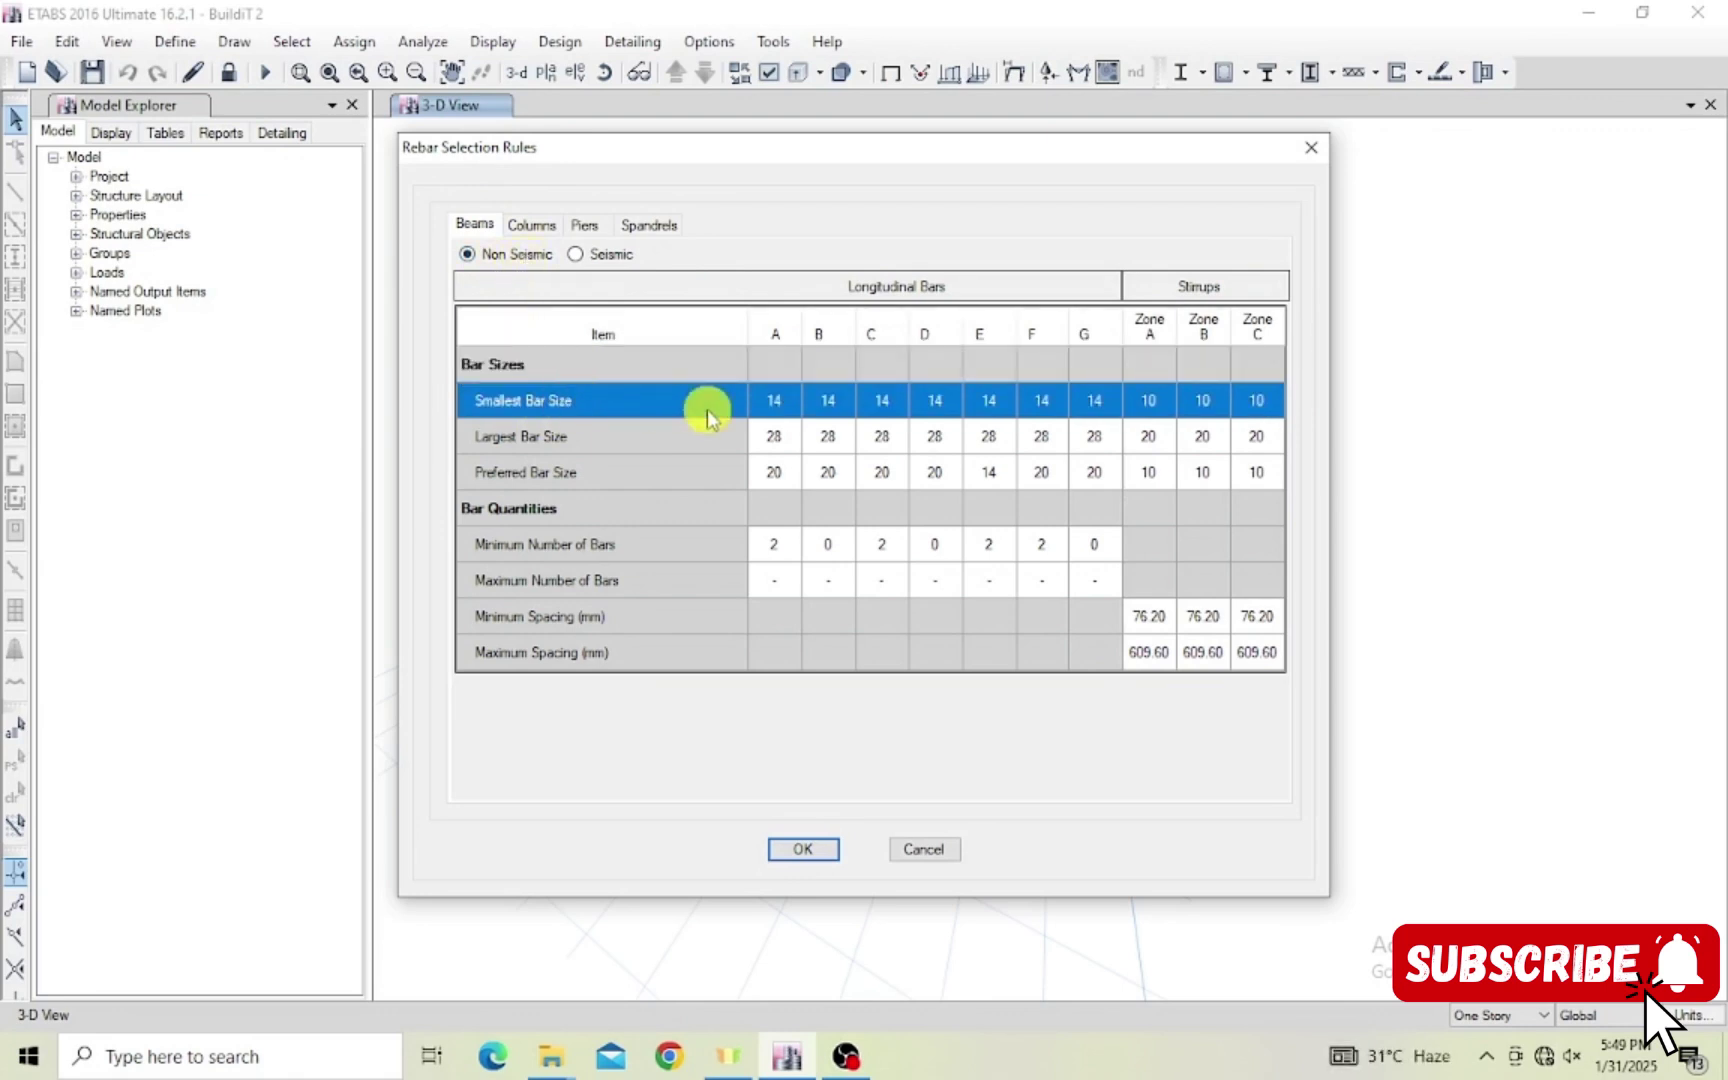
{"action": "left_click", "coordinate": [776, 401]}
{"action": "left_click", "coordinate": [786, 395]}
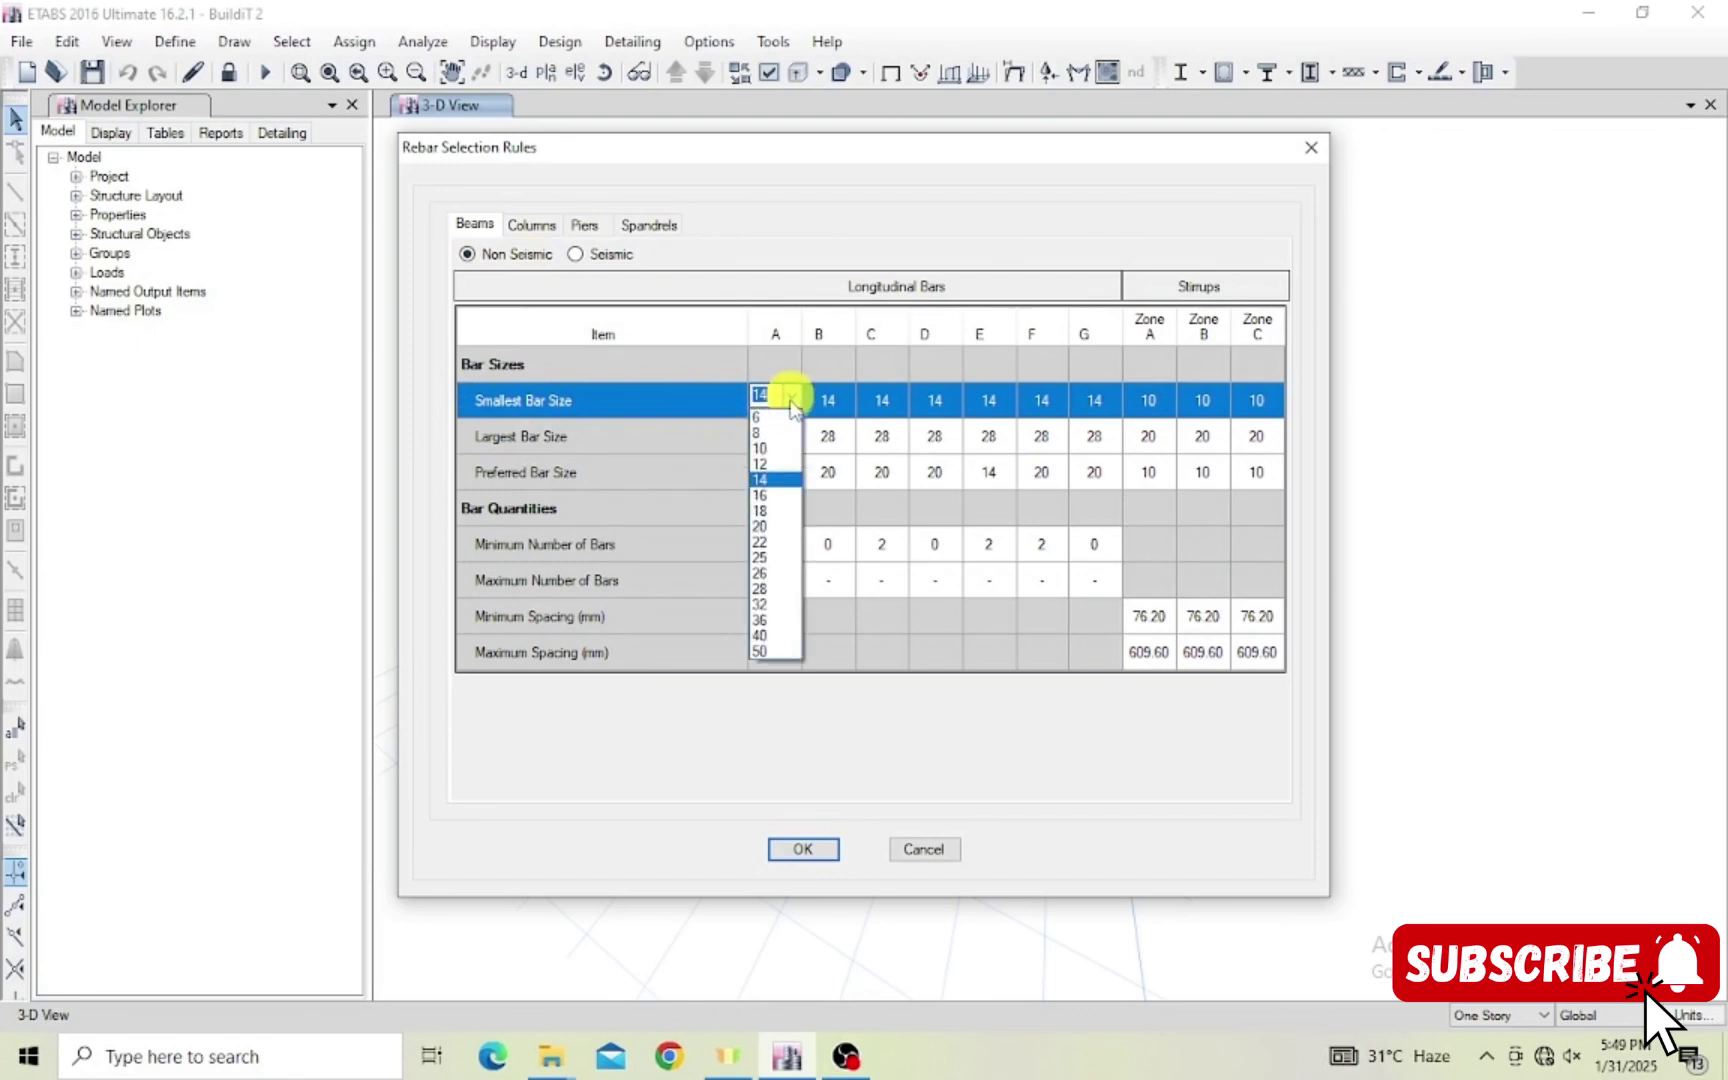
{"action": "left_click", "coordinate": [778, 464]}
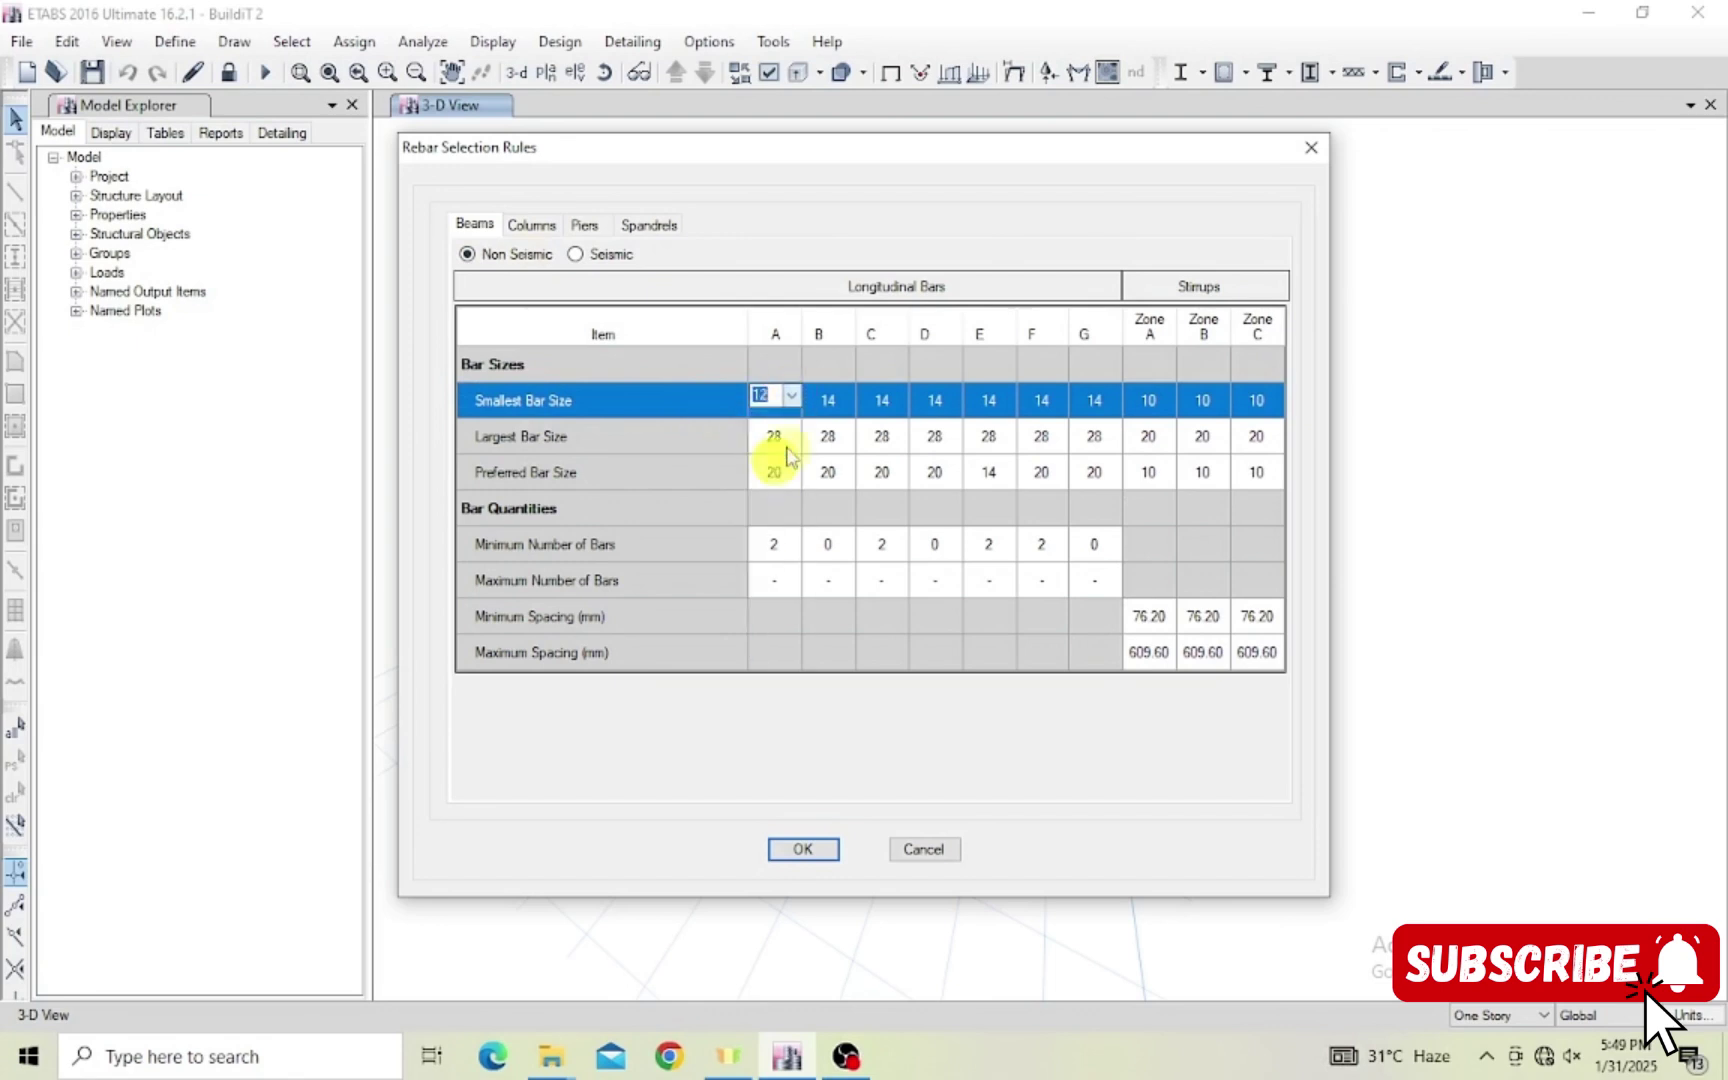
{"action": "left_click", "coordinate": [830, 400]}
{"action": "left_click", "coordinate": [846, 395]}
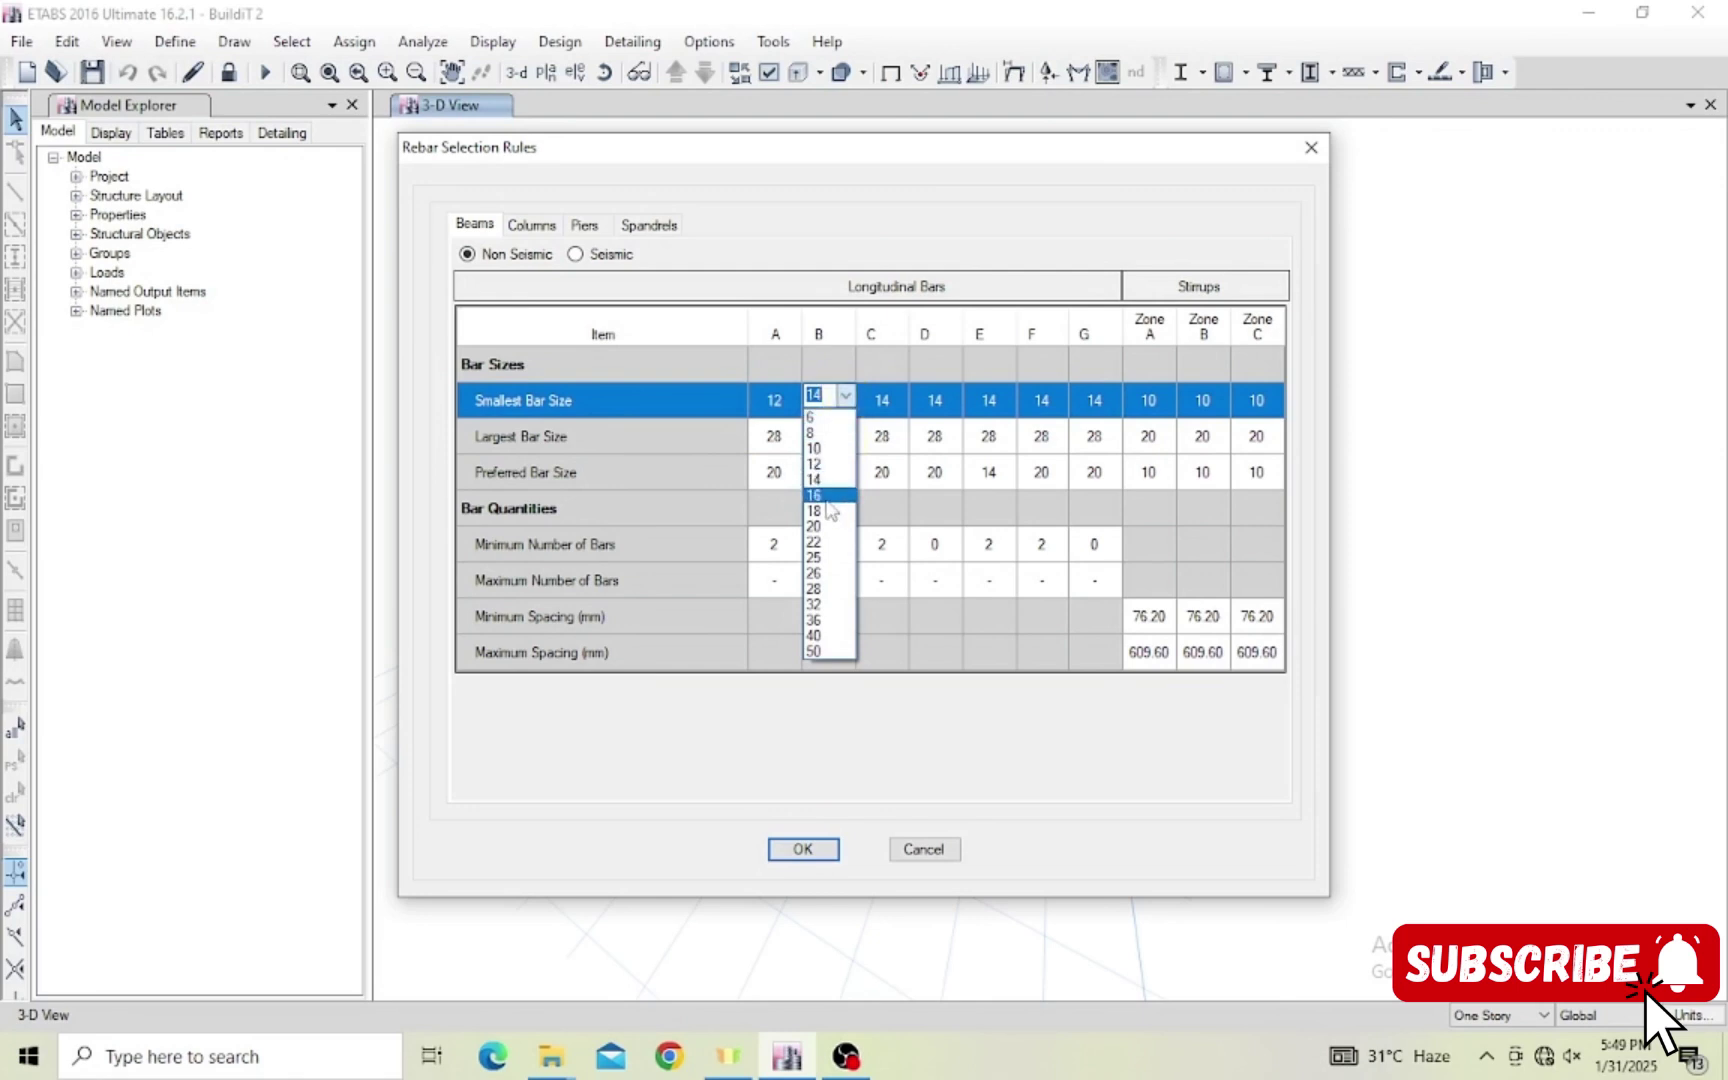
{"action": "left_click", "coordinate": [814, 464]}
{"action": "left_click", "coordinate": [902, 401]}
{"action": "left_click", "coordinate": [899, 397]}
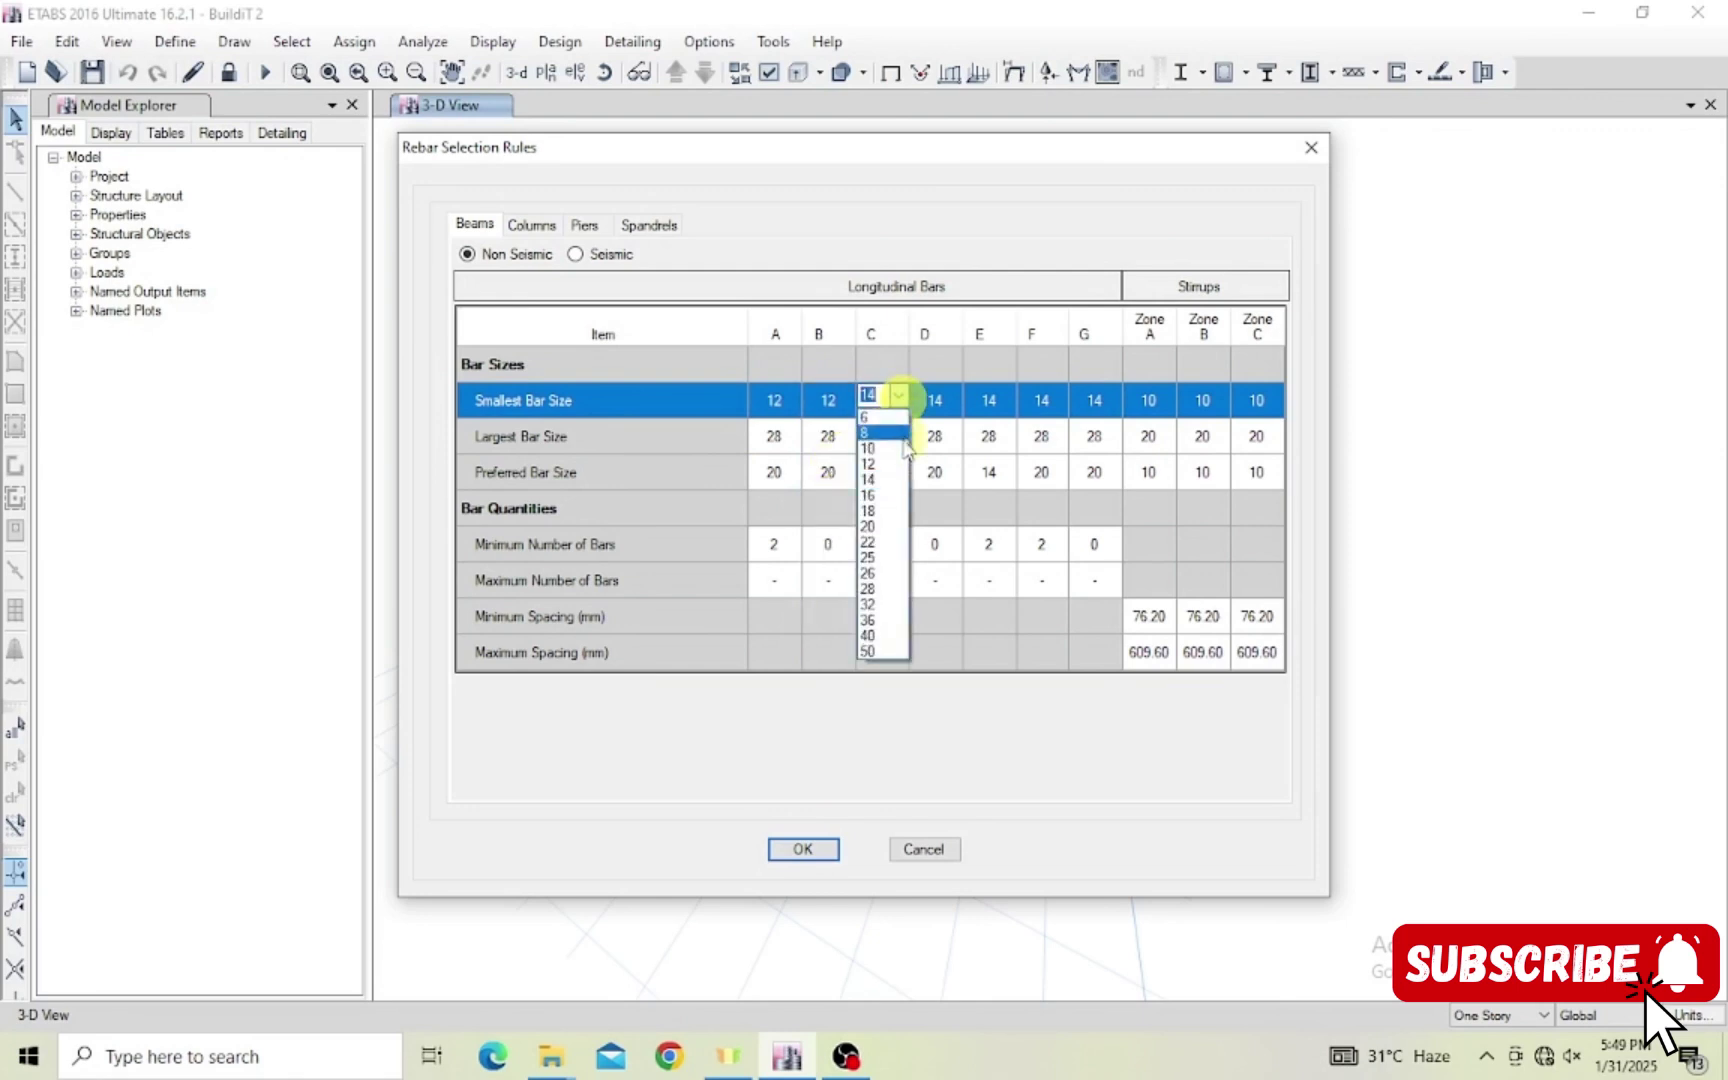
{"action": "left_click", "coordinate": [881, 464]}
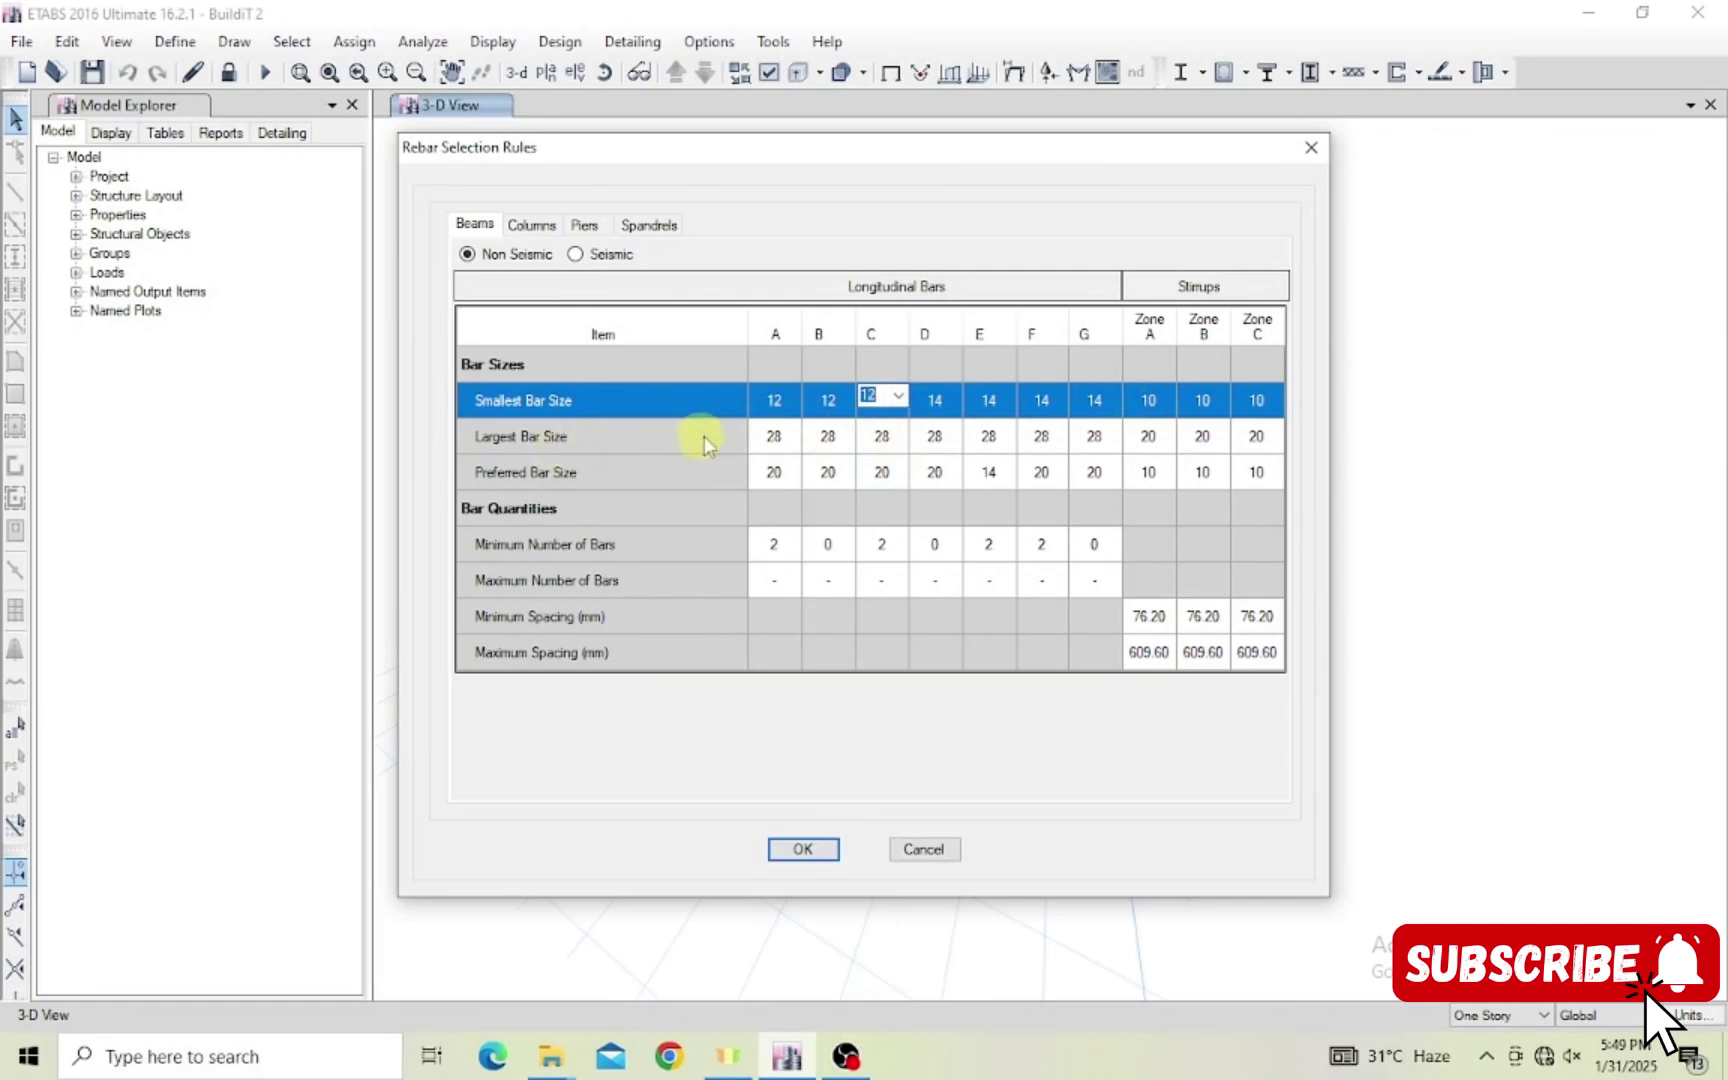
{"action": "left_click", "coordinate": [791, 438]}
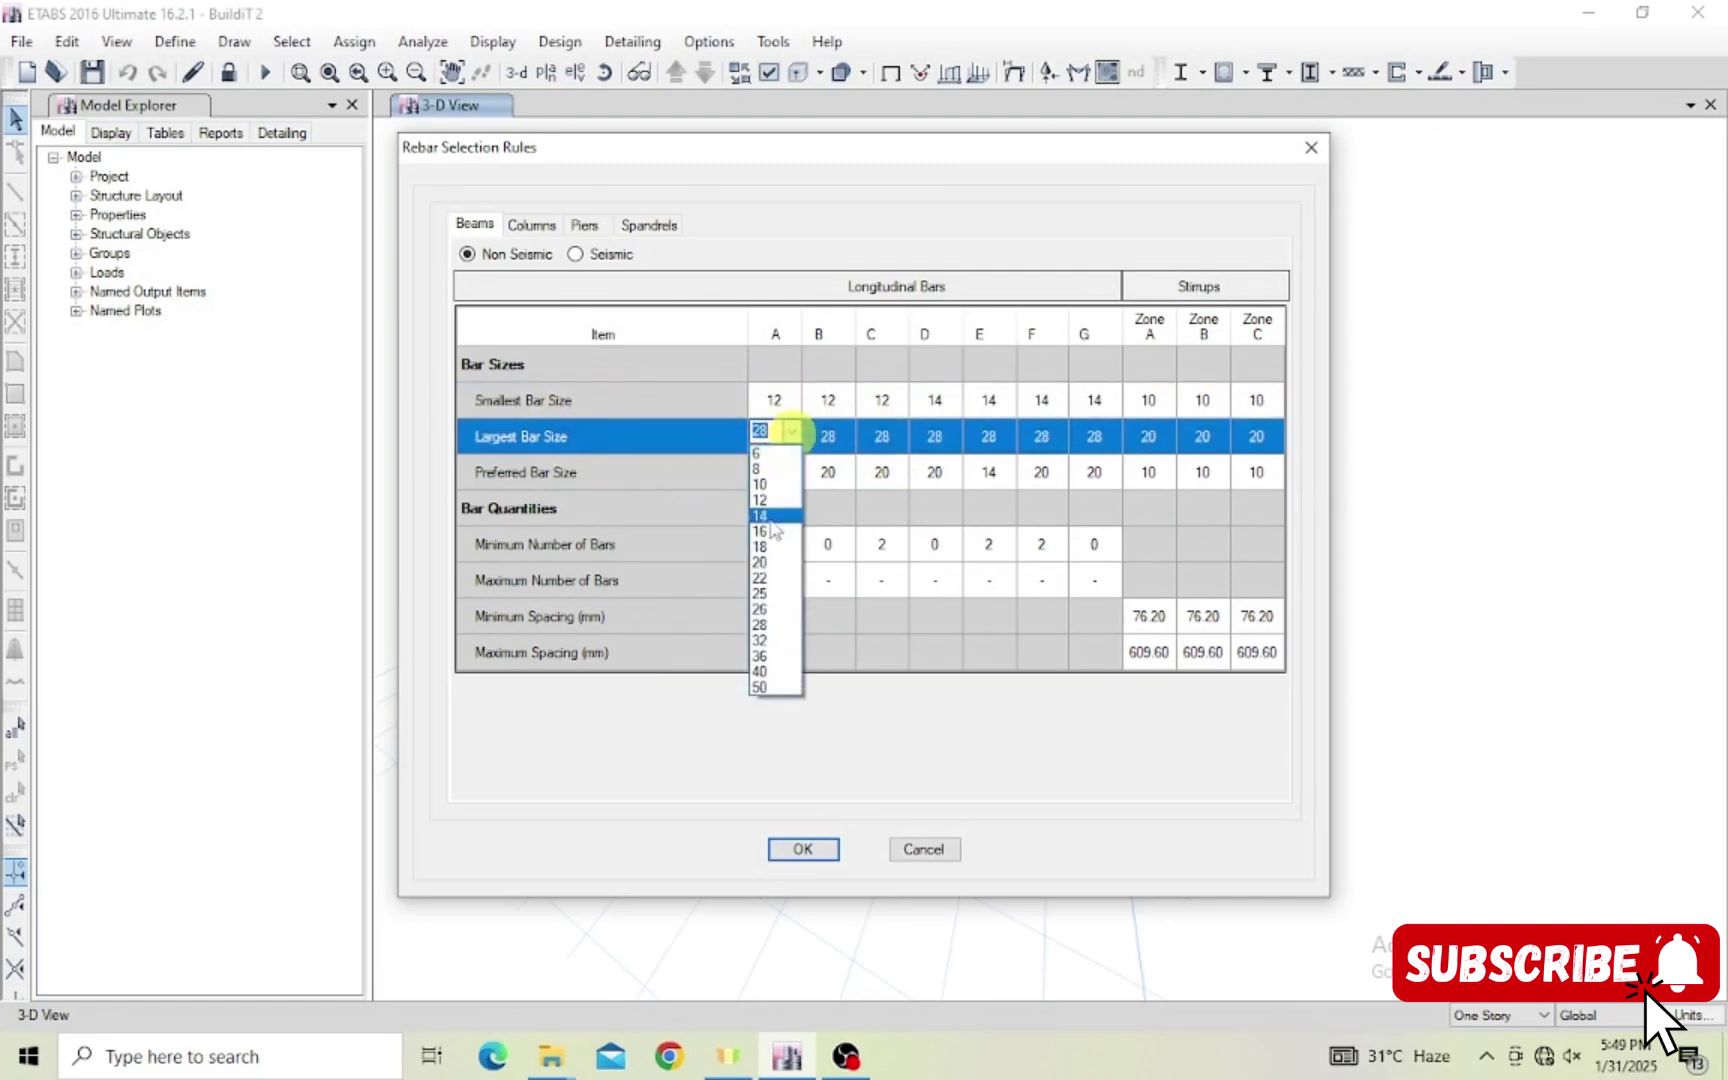
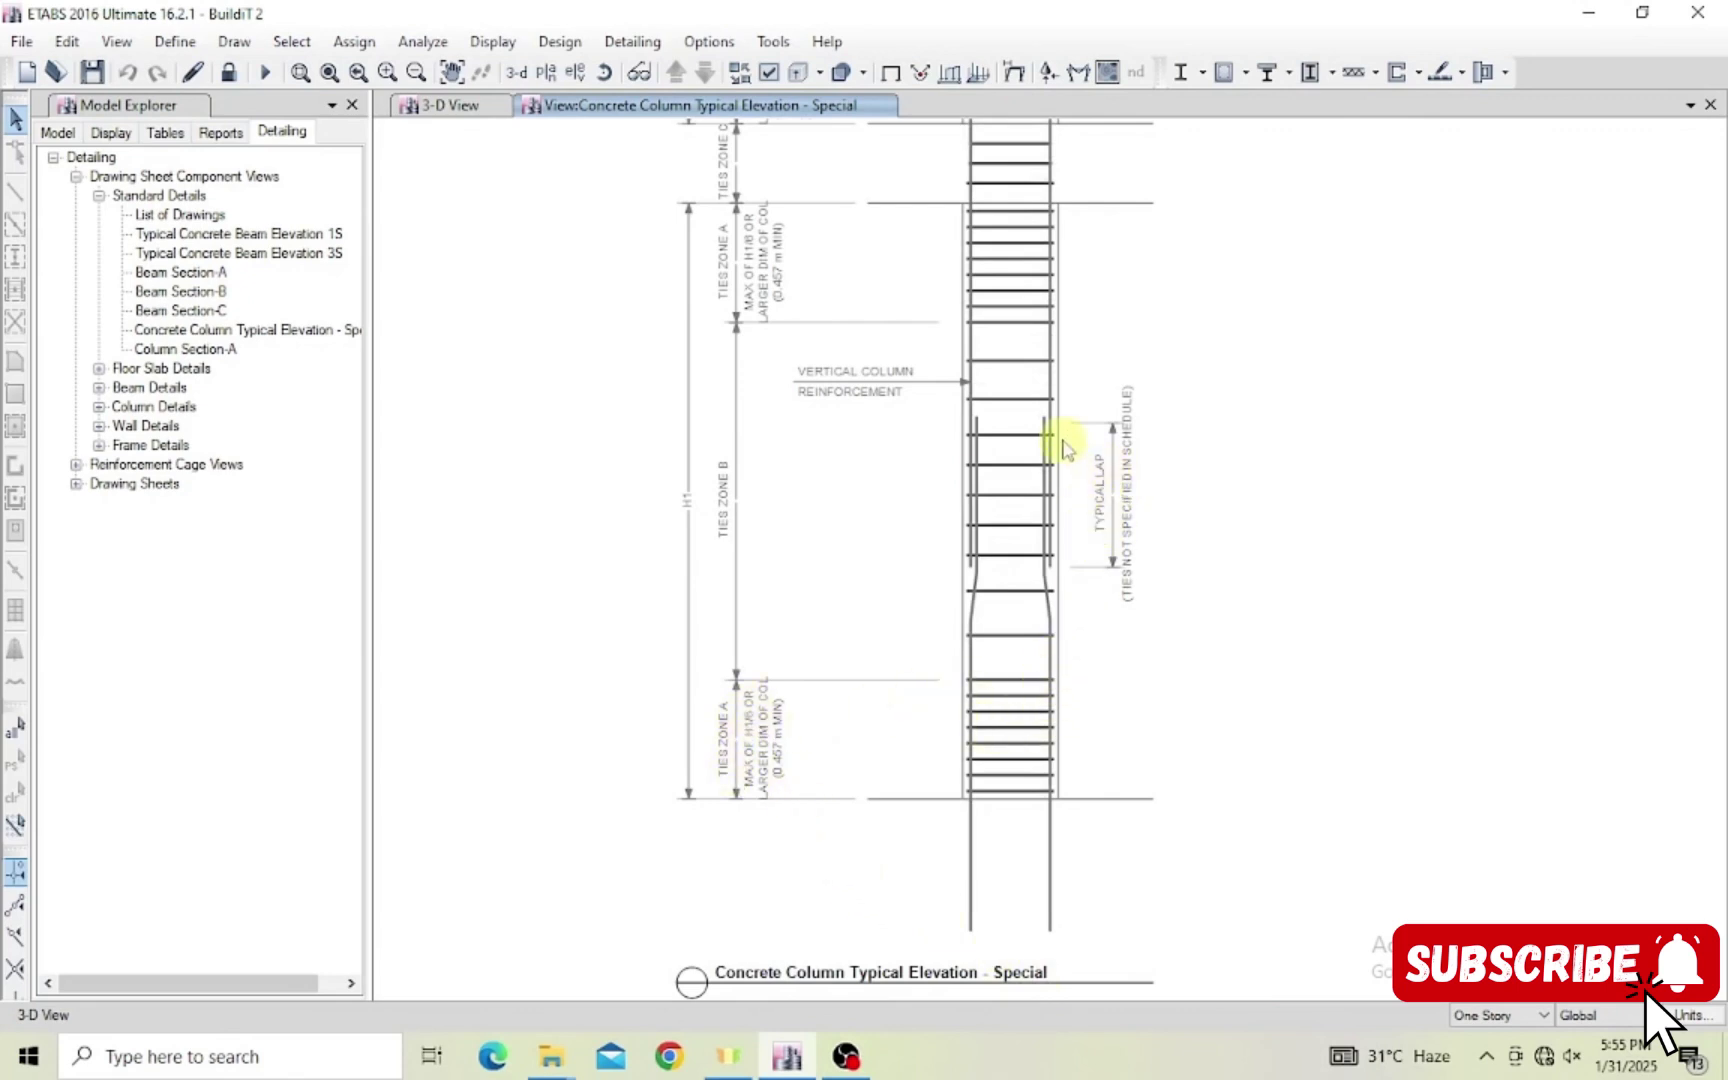
Zoom around the column elevation, then expand Beam Details > Concrete Beams > Schedules and Tables.
{"action": "scroll", "coordinate": [1030, 490], "scroll_direction": "down", "scroll_amount": 3}
{"action": "scroll", "coordinate": [1041, 490], "scroll_direction": "up", "scroll_amount": 2}
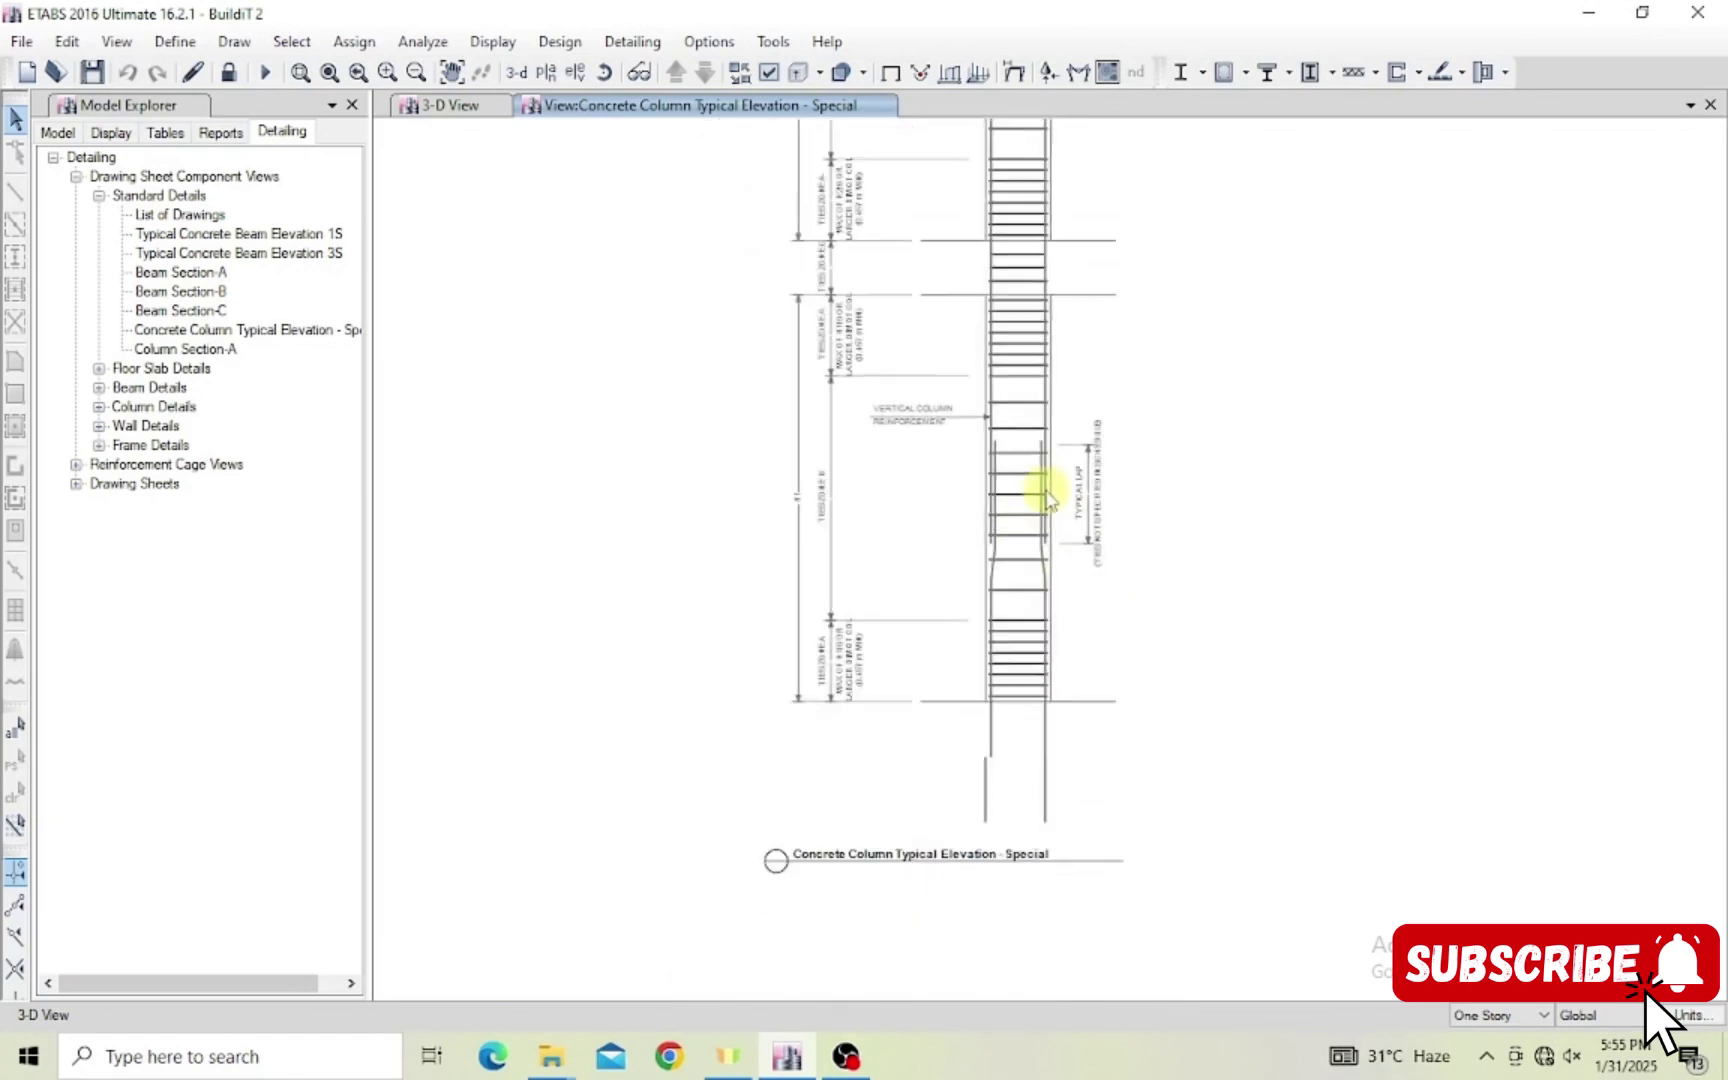
{"action": "scroll", "coordinate": [977, 425], "scroll_direction": "up", "scroll_amount": 2}
{"action": "scroll", "coordinate": [977, 425], "scroll_direction": "down", "scroll_amount": 5}
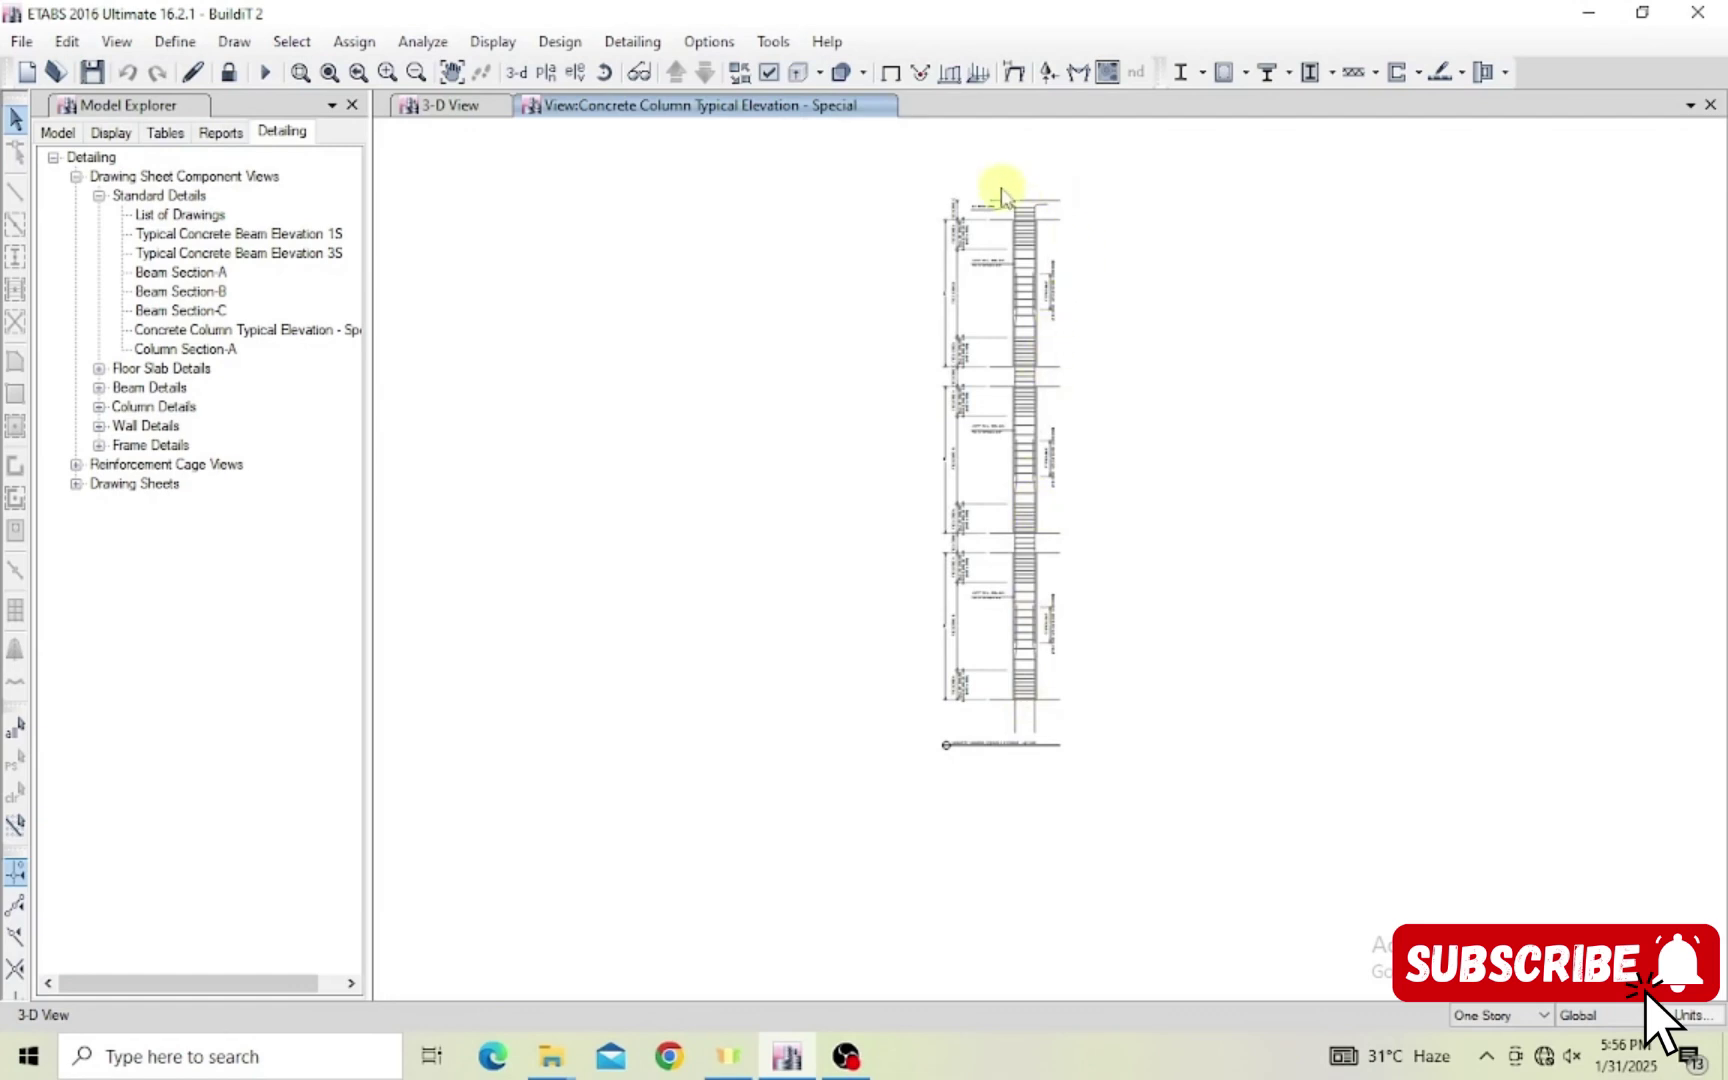
{"action": "scroll", "coordinate": [999, 187], "scroll_direction": "up", "scroll_amount": 5}
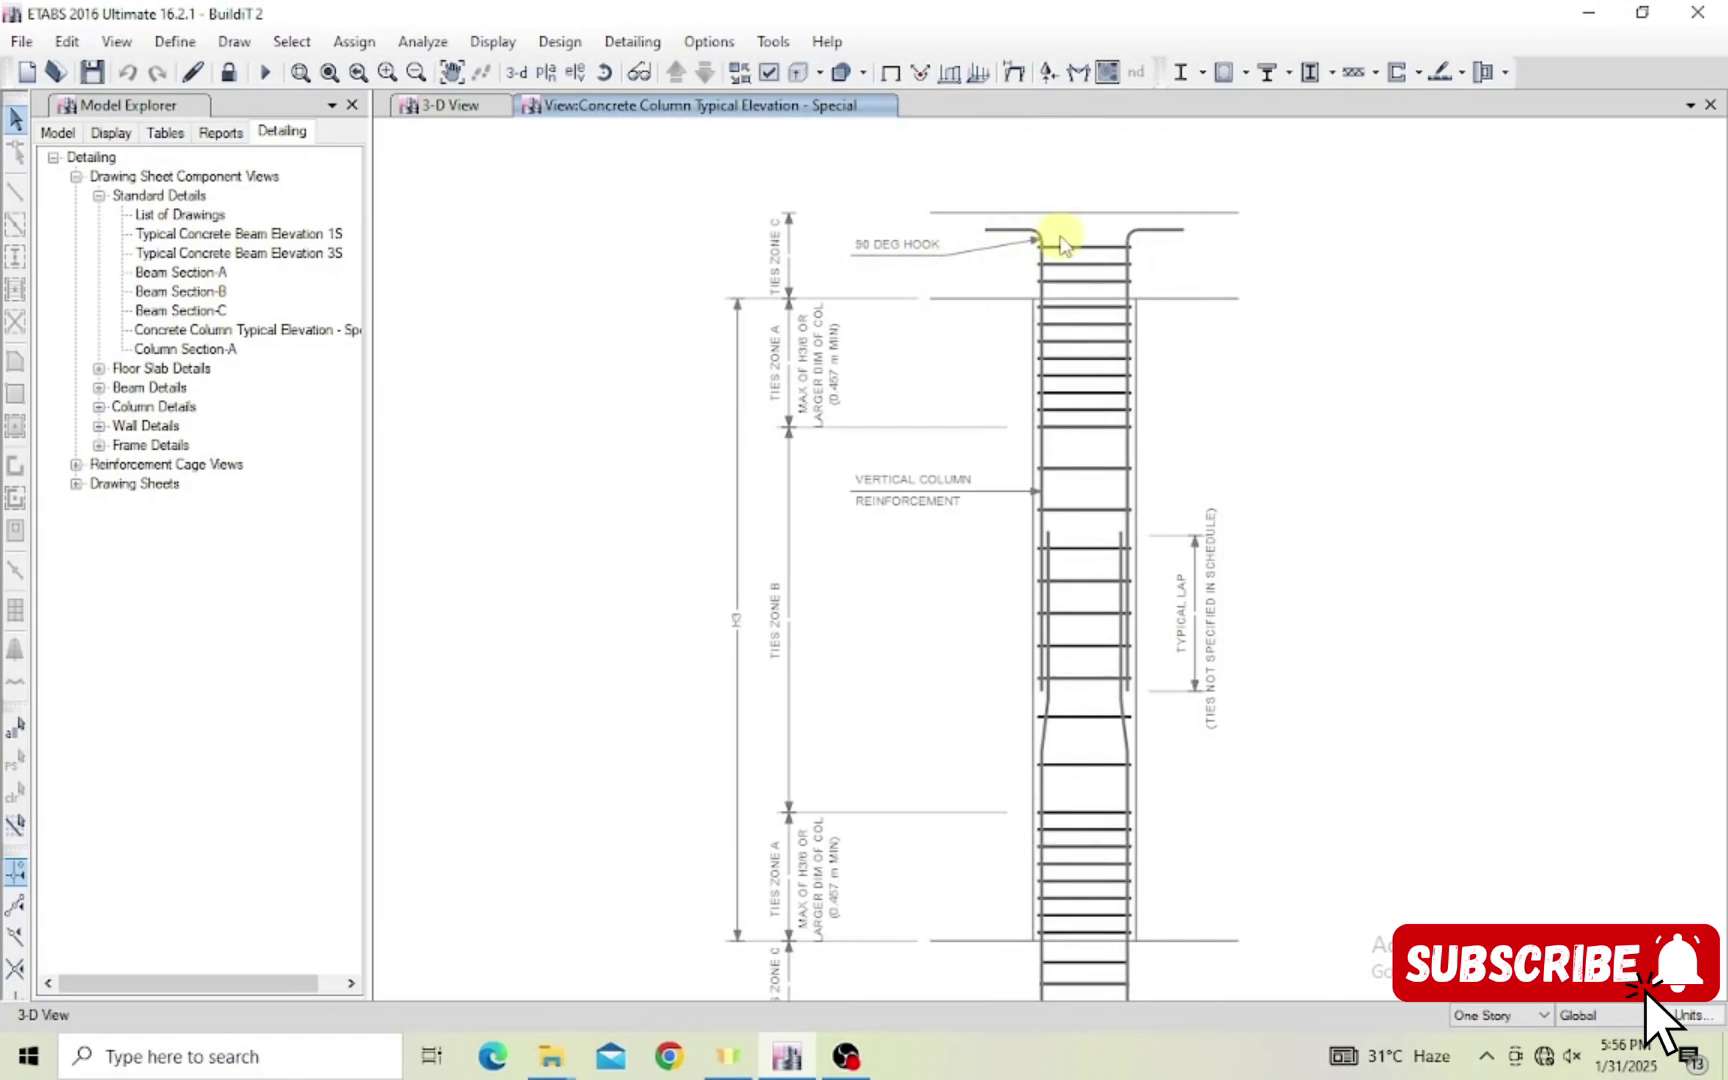
{"action": "scroll", "coordinate": [1082, 320], "scroll_direction": "down", "scroll_amount": 1}
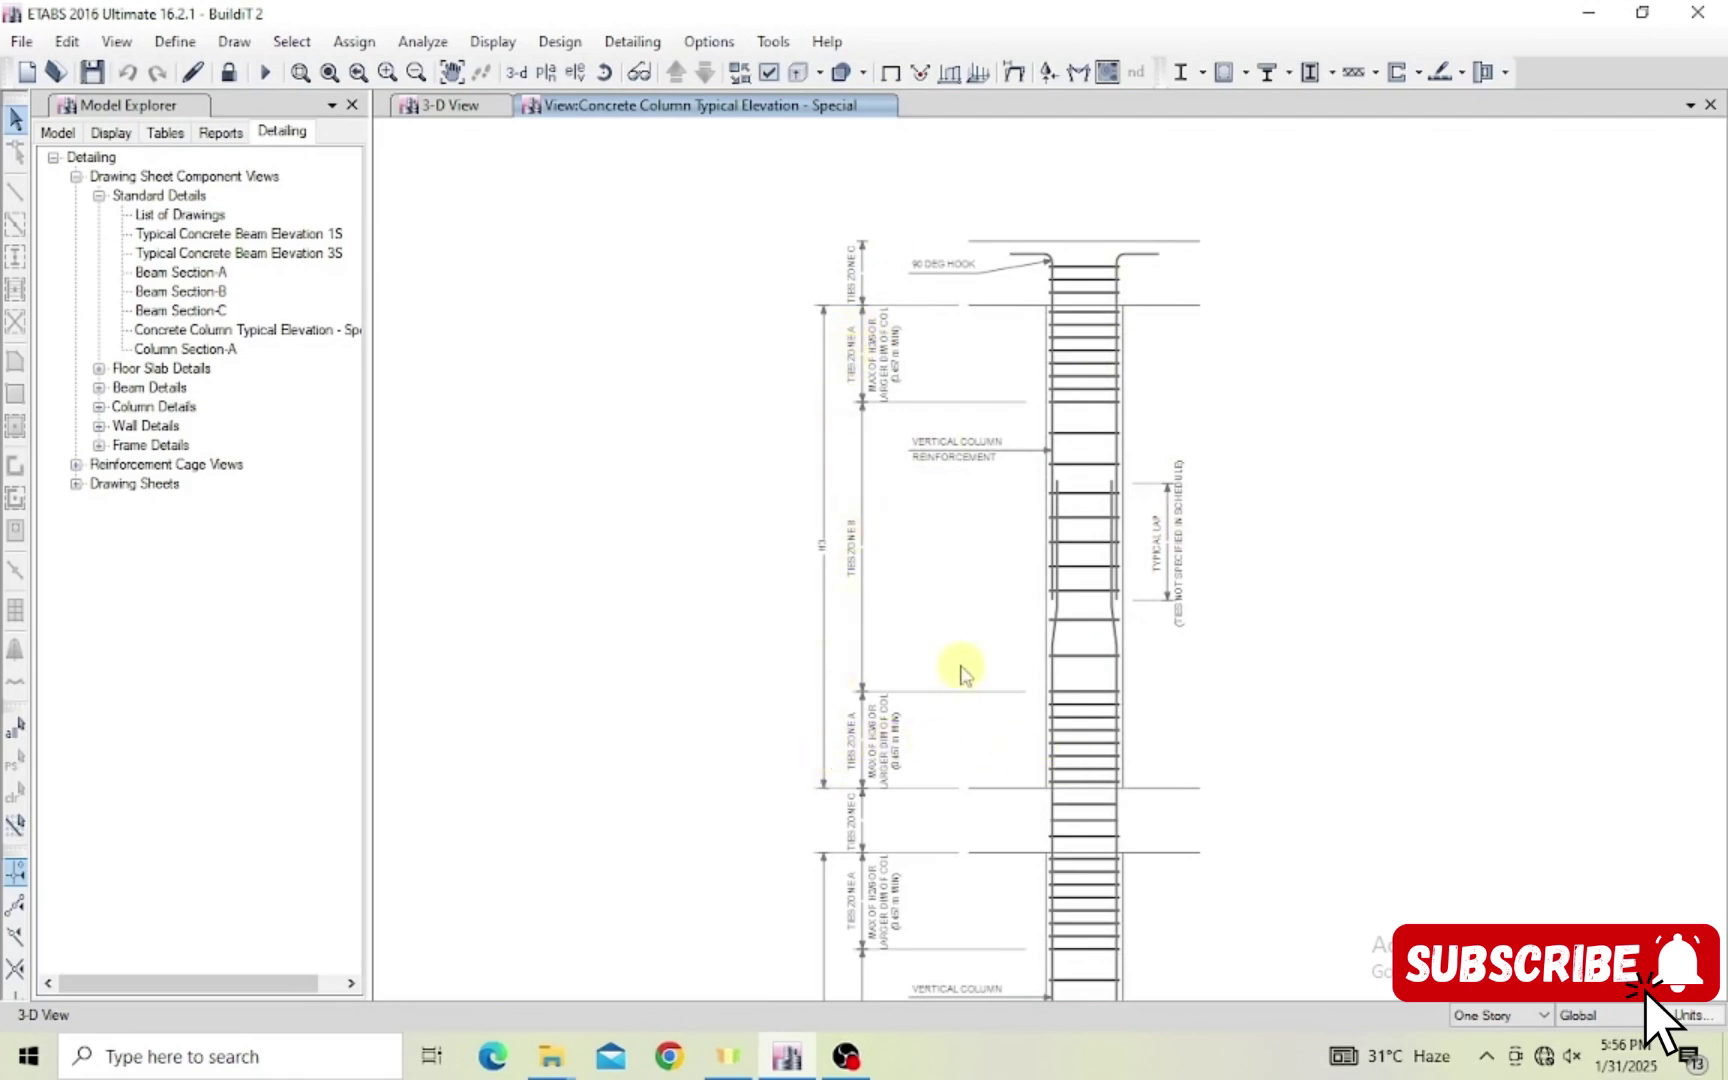
{"action": "scroll", "coordinate": [1100, 567], "scroll_direction": "down", "scroll_amount": 1}
{"action": "scroll", "coordinate": [1072, 515], "scroll_direction": "down", "scroll_amount": 1}
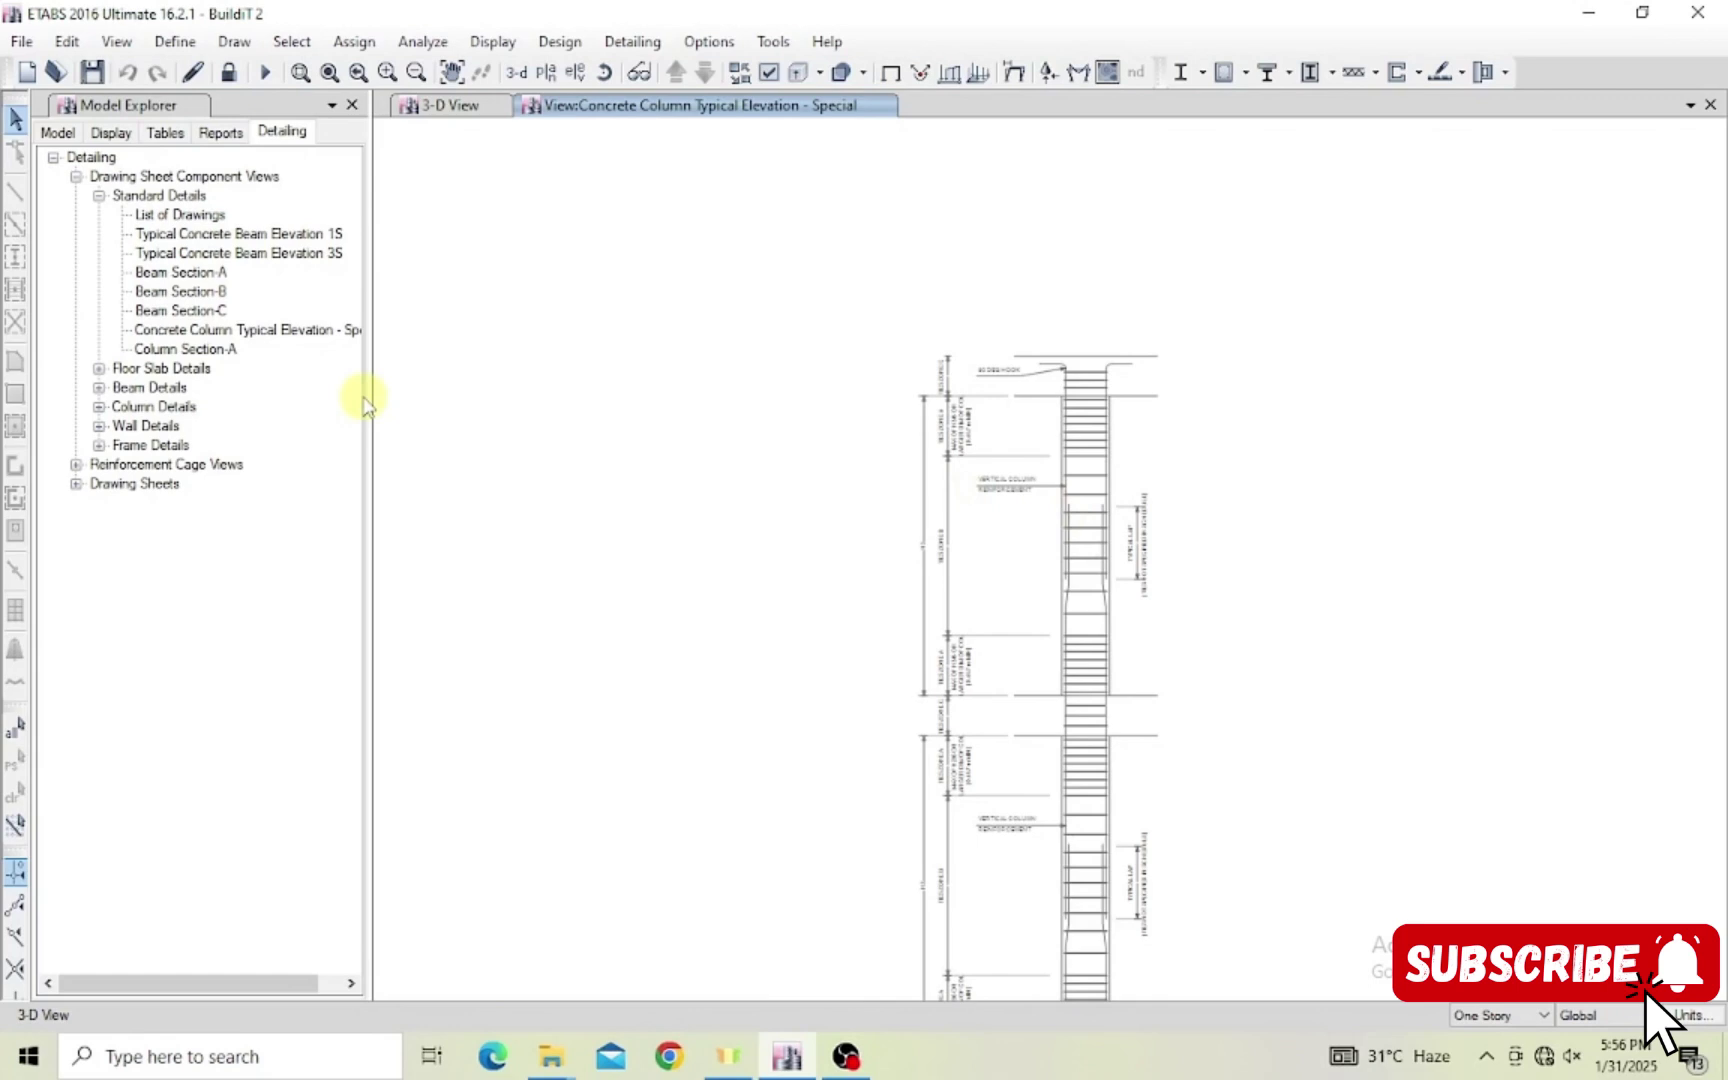
{"action": "left_click", "coordinate": [98, 388]}
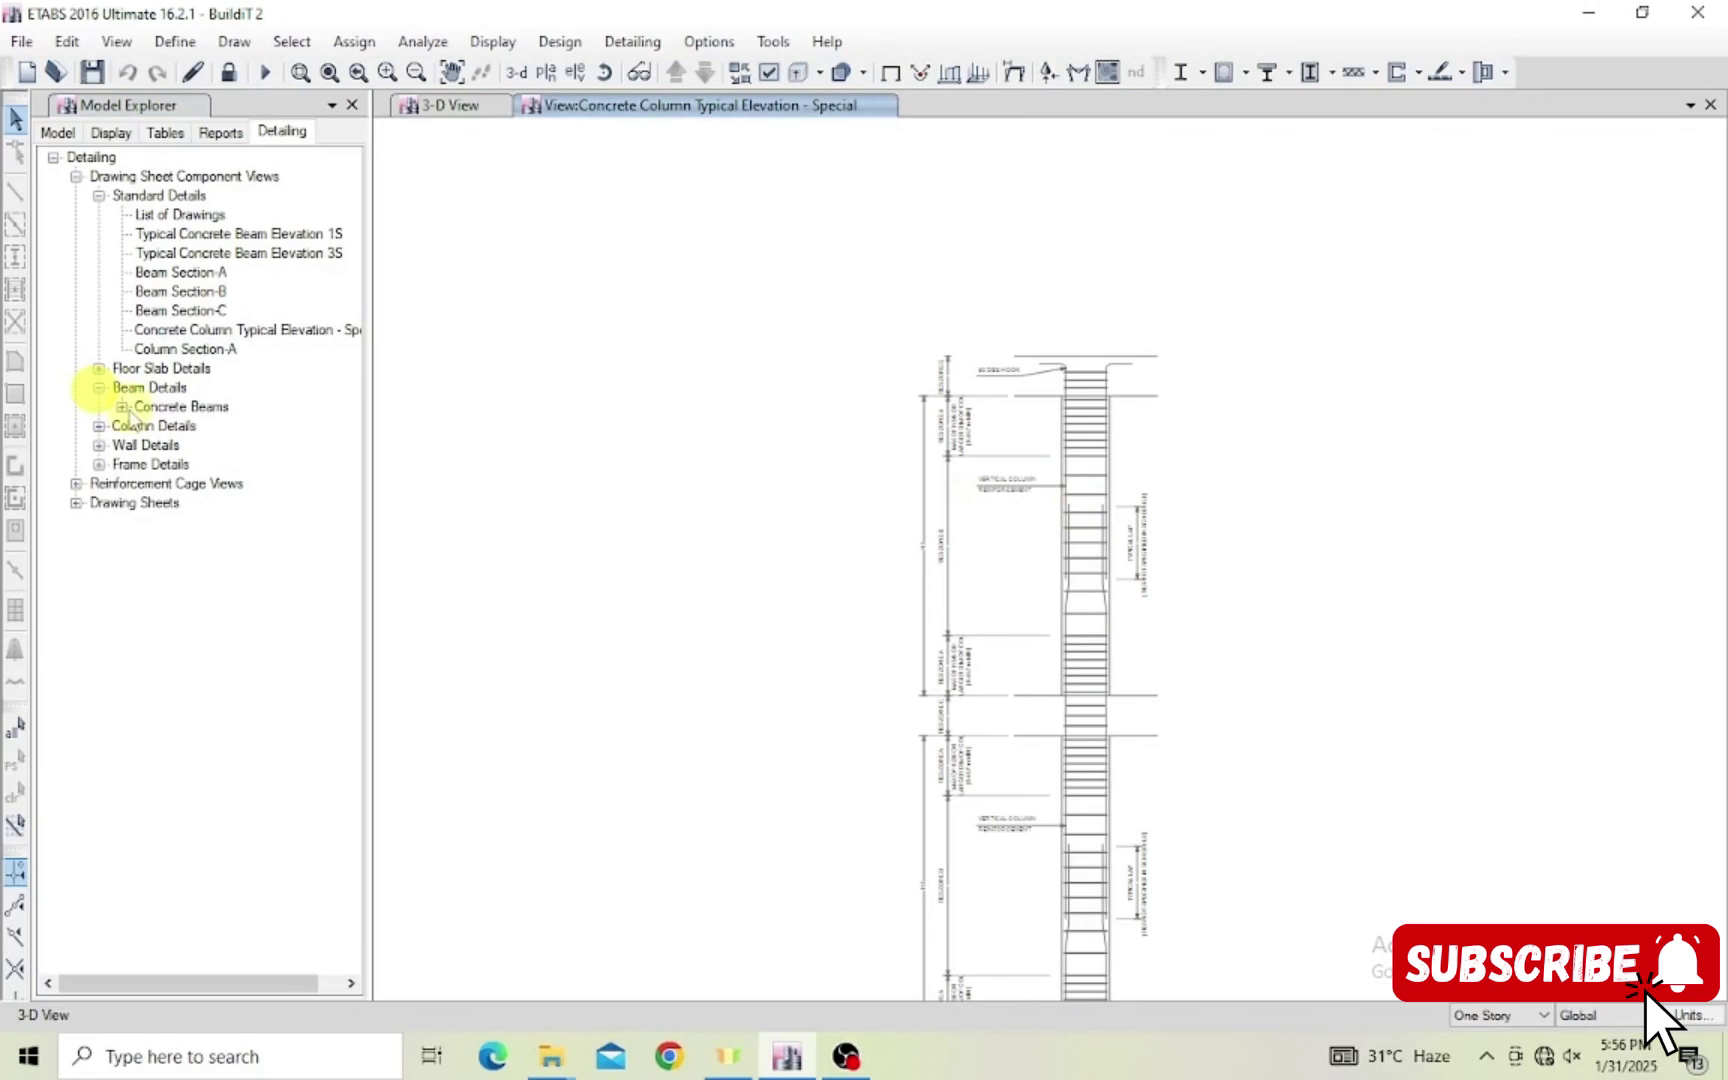
{"action": "left_click", "coordinate": [121, 407]}
{"action": "left_click", "coordinate": [144, 426]}
View Concrete Beam Rebar Table (1 of 3), then open the A:Elevation individual frame view.
{"action": "double_click", "coordinate": [200, 446]}
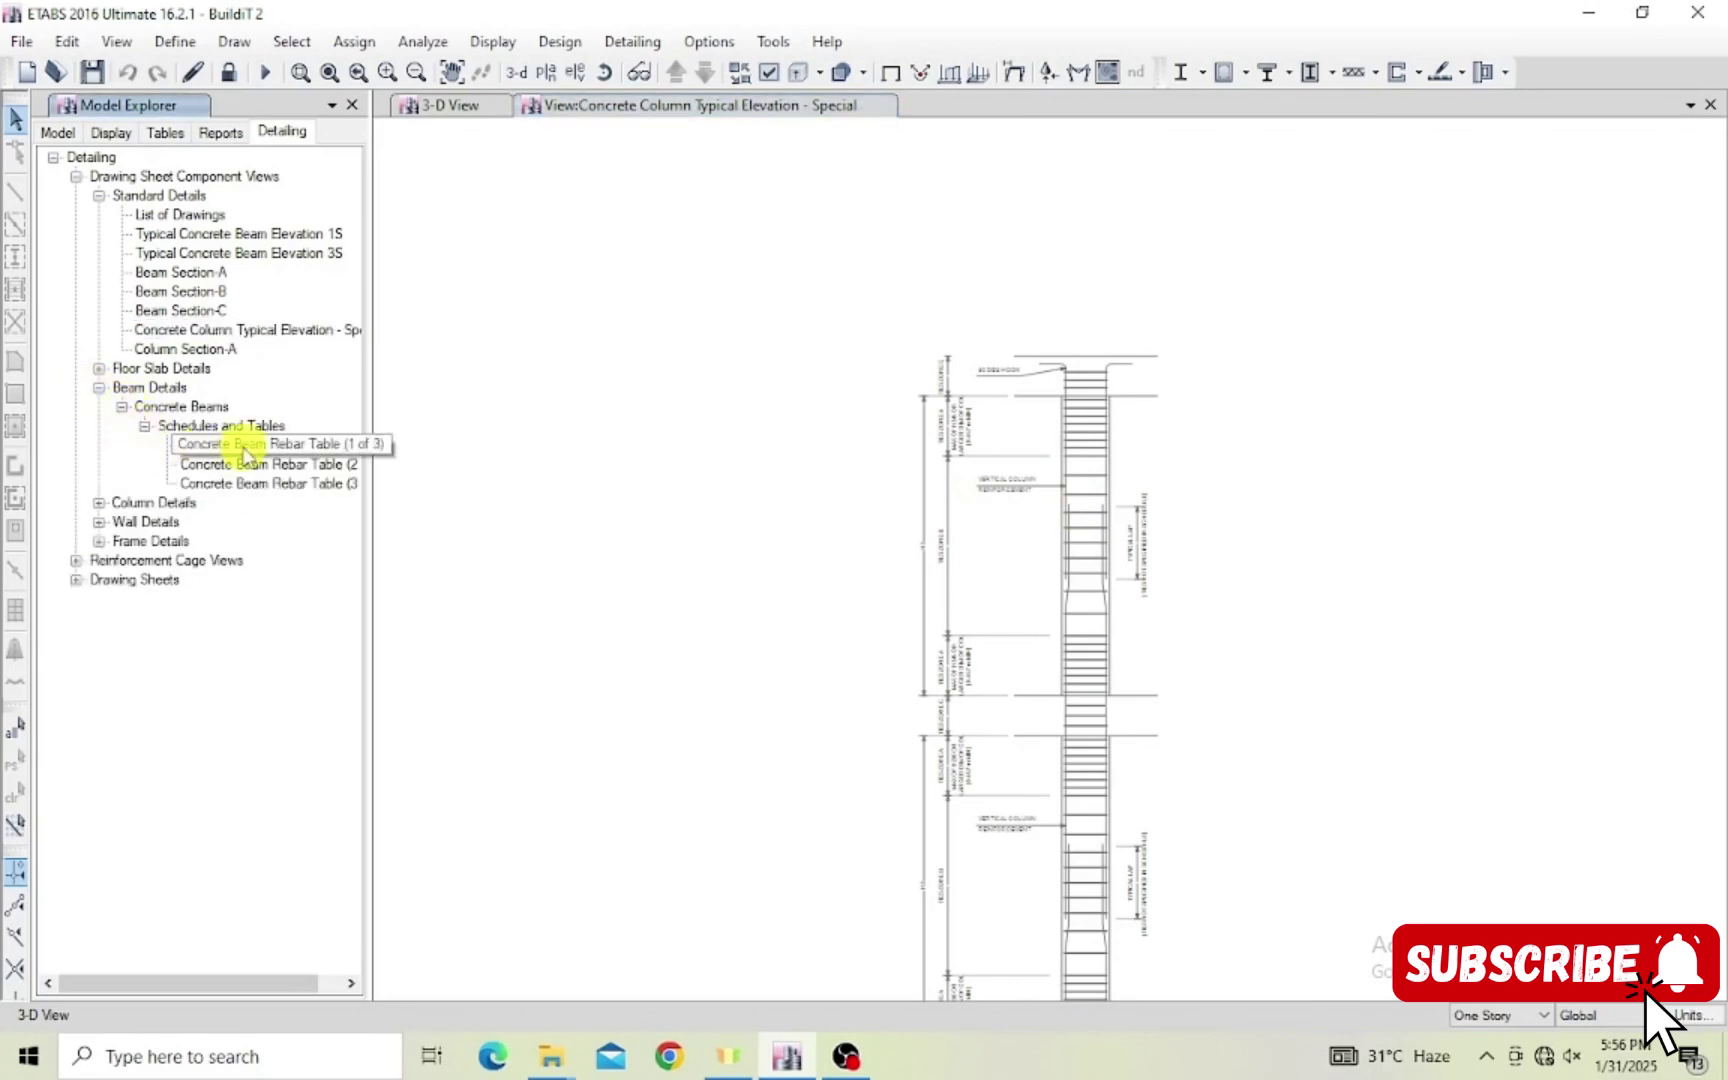
{"action": "scroll", "coordinate": [948, 221], "scroll_direction": "up", "scroll_amount": 4}
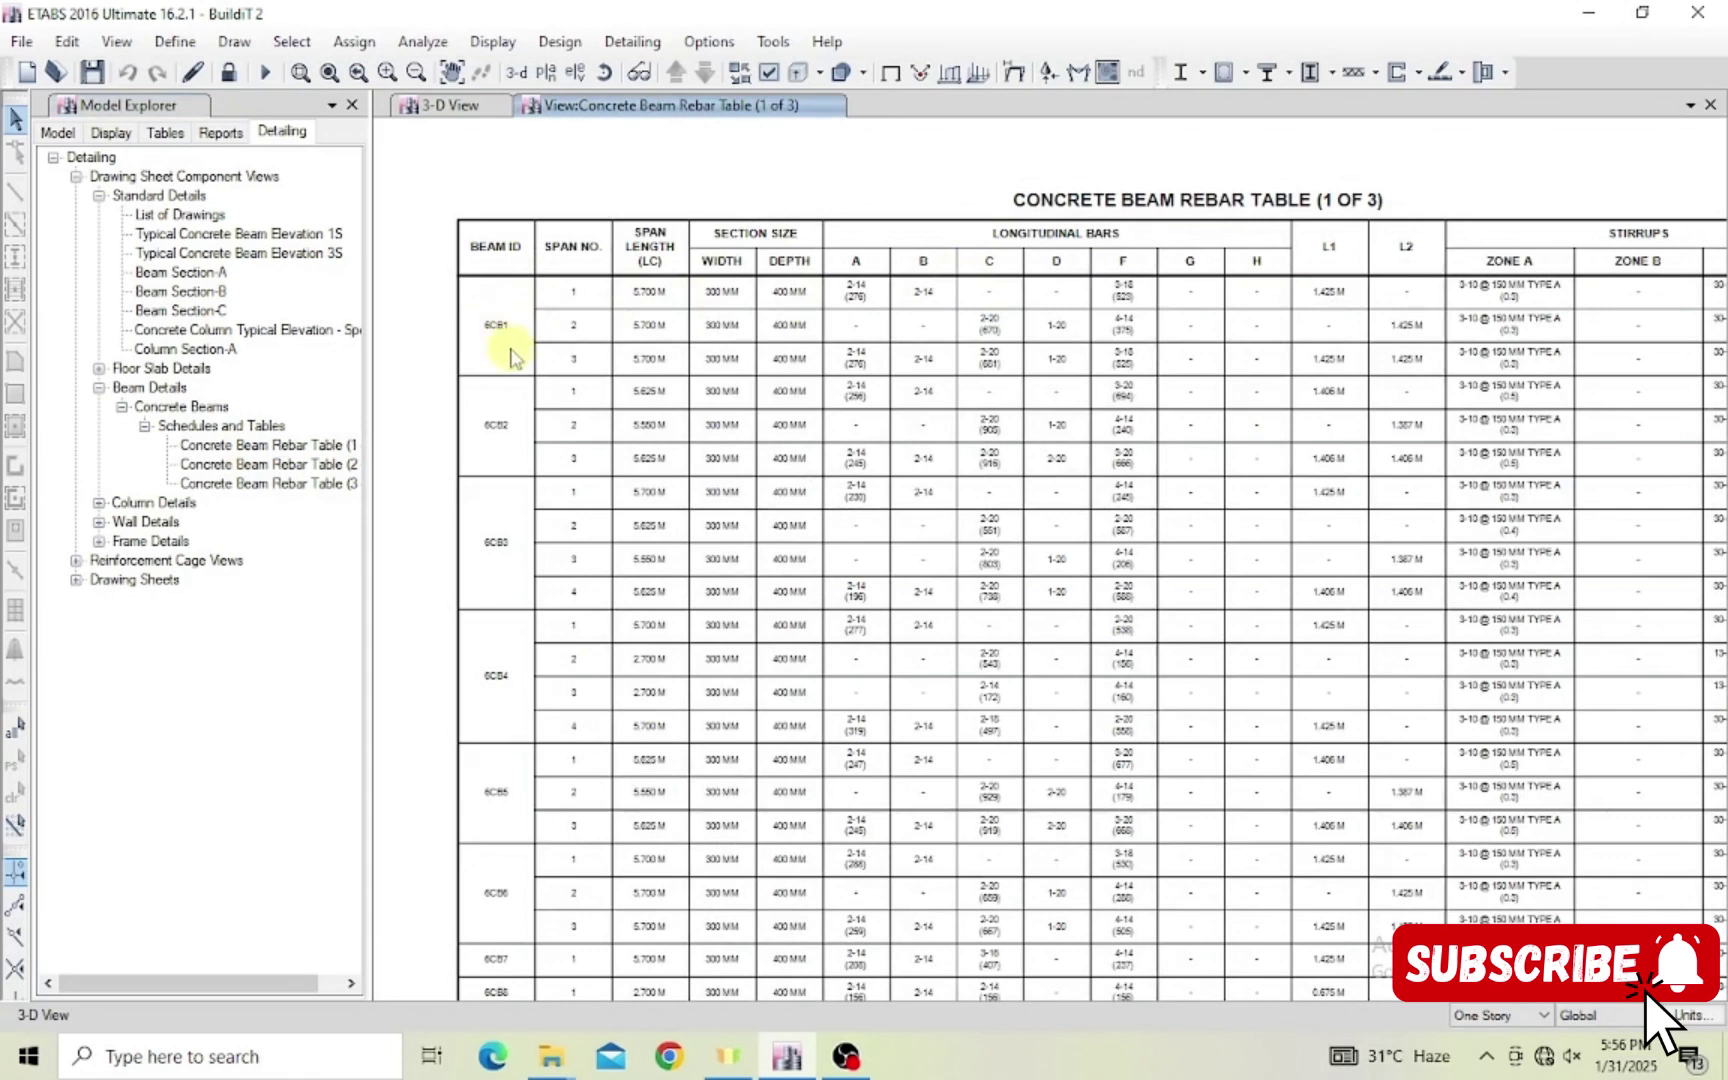
{"action": "left_click", "coordinate": [77, 581]}
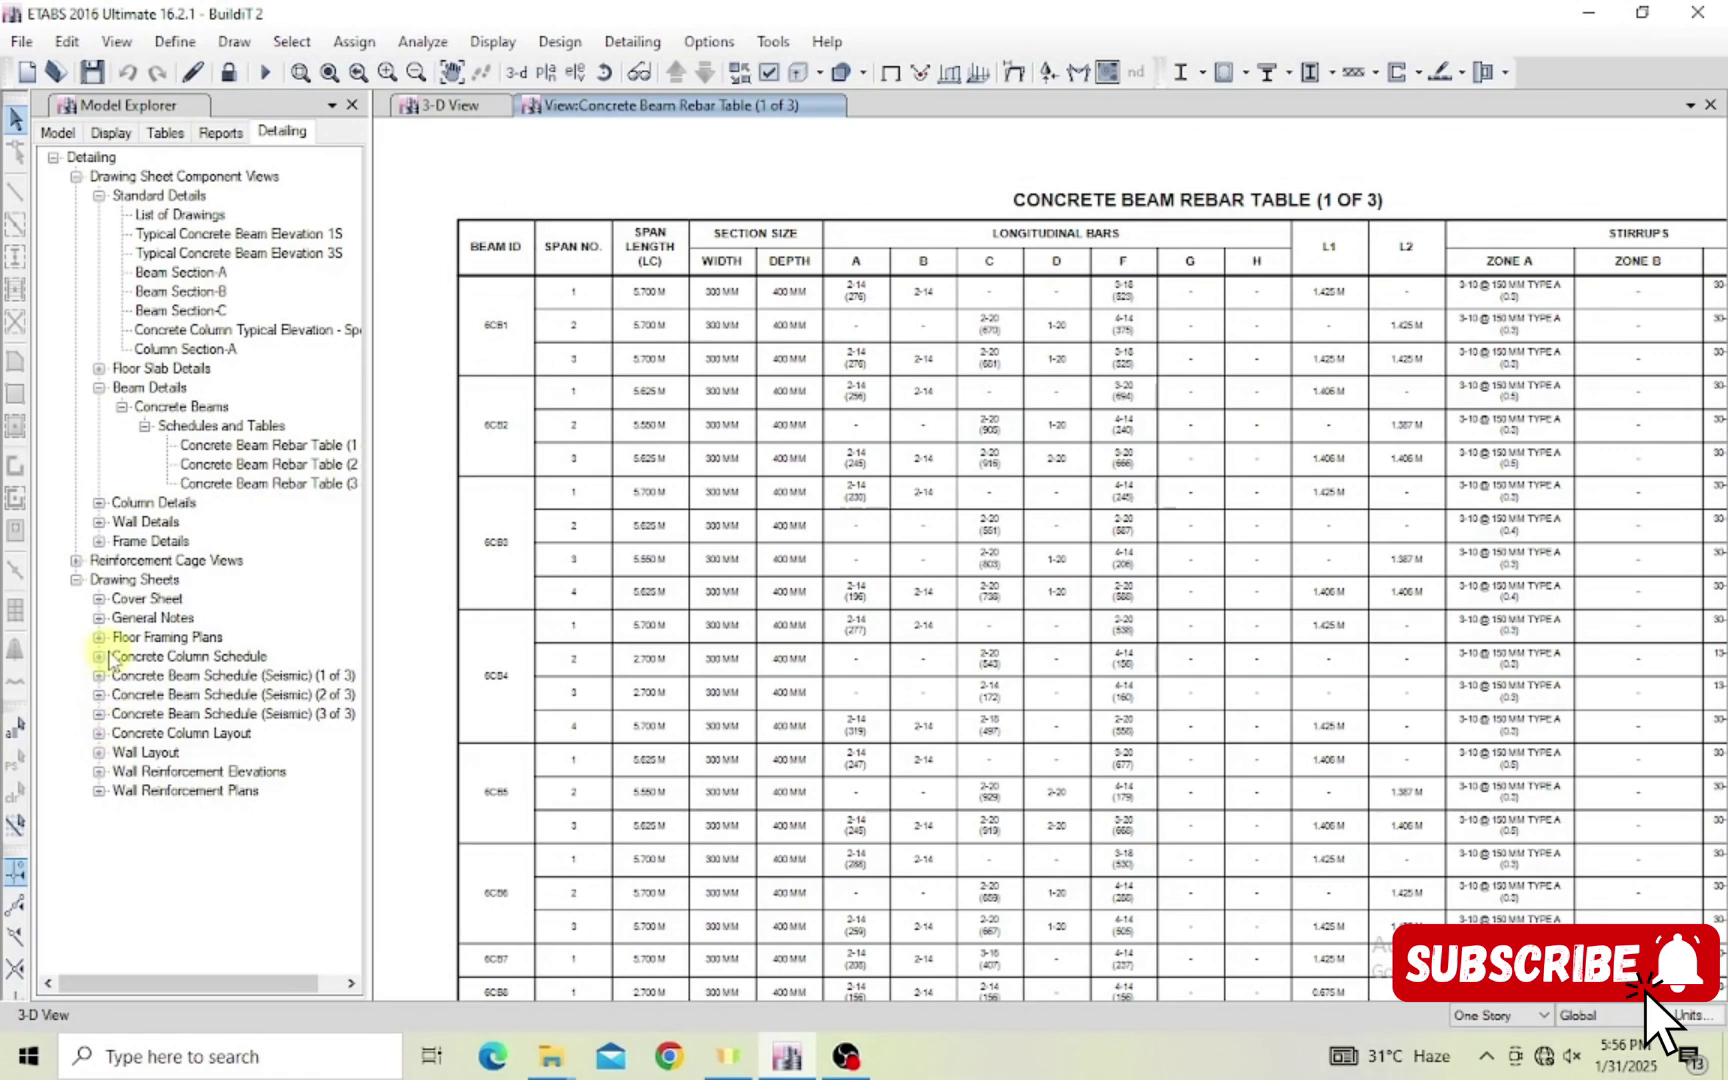
{"action": "left_click", "coordinate": [99, 541]}
{"action": "left_click", "coordinate": [121, 560]}
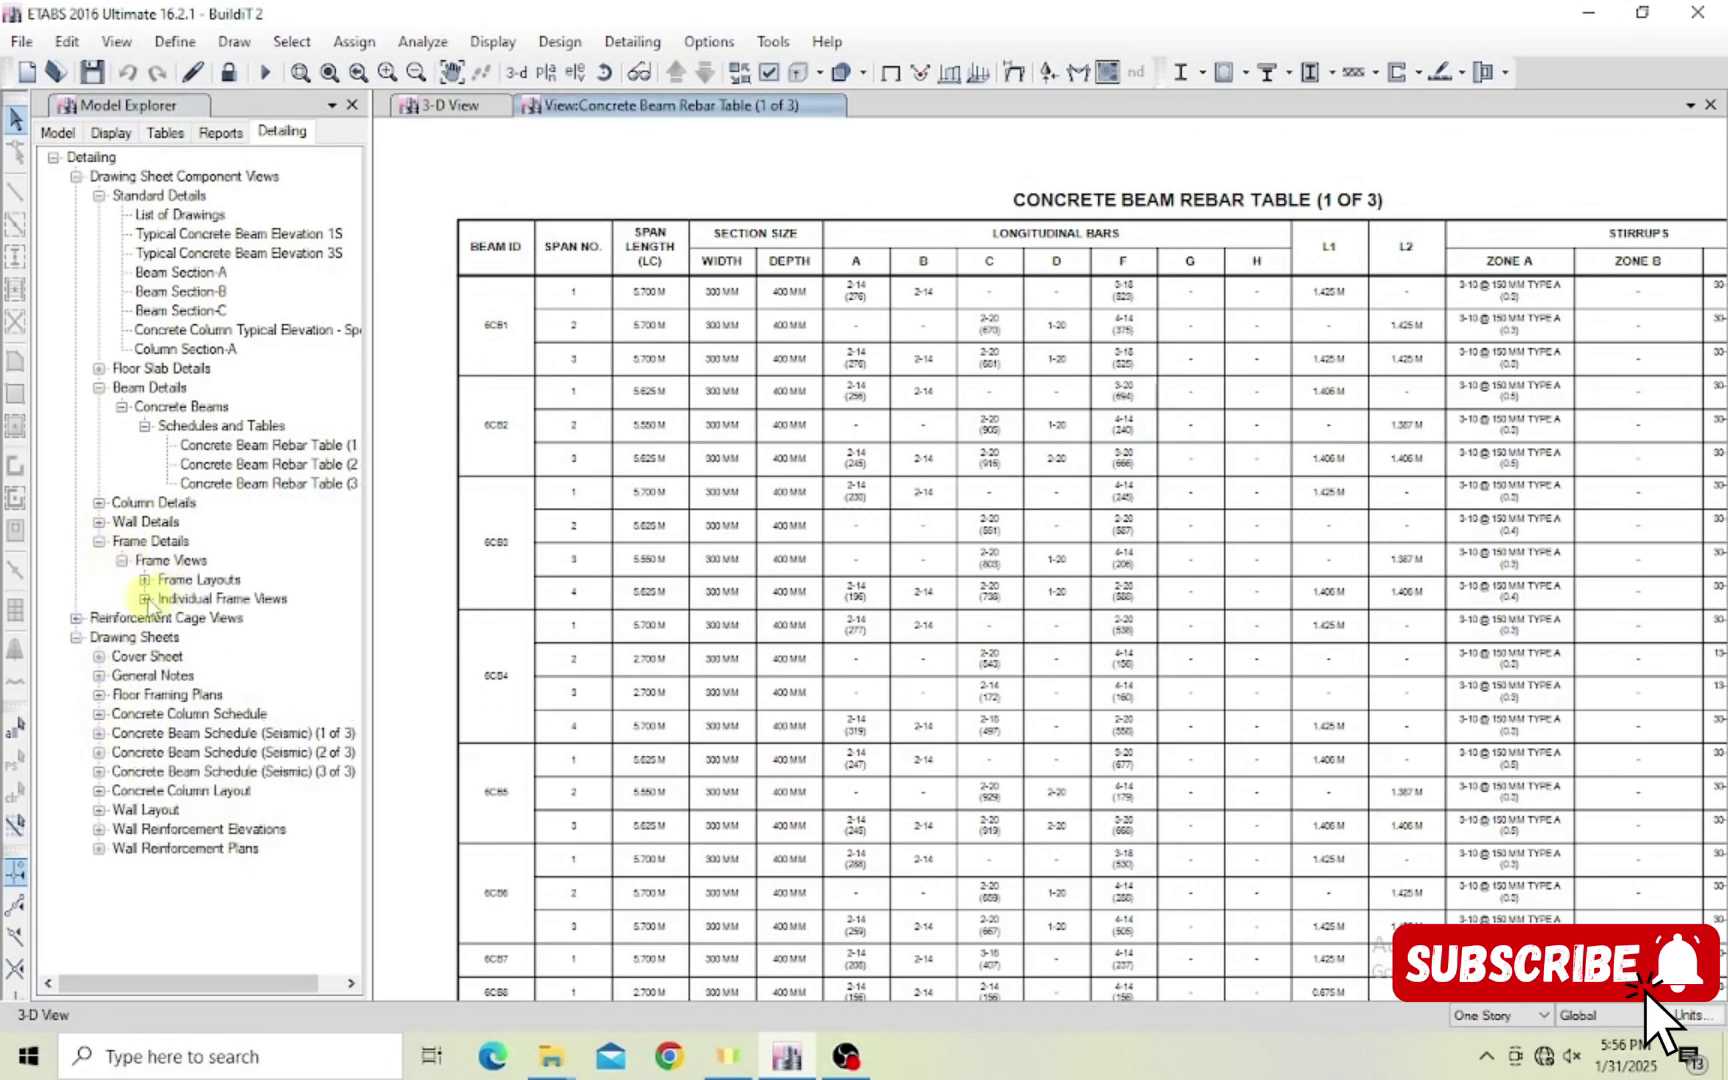
{"action": "left_click", "coordinate": [145, 598]}
{"action": "double_click", "coordinate": [207, 619]}
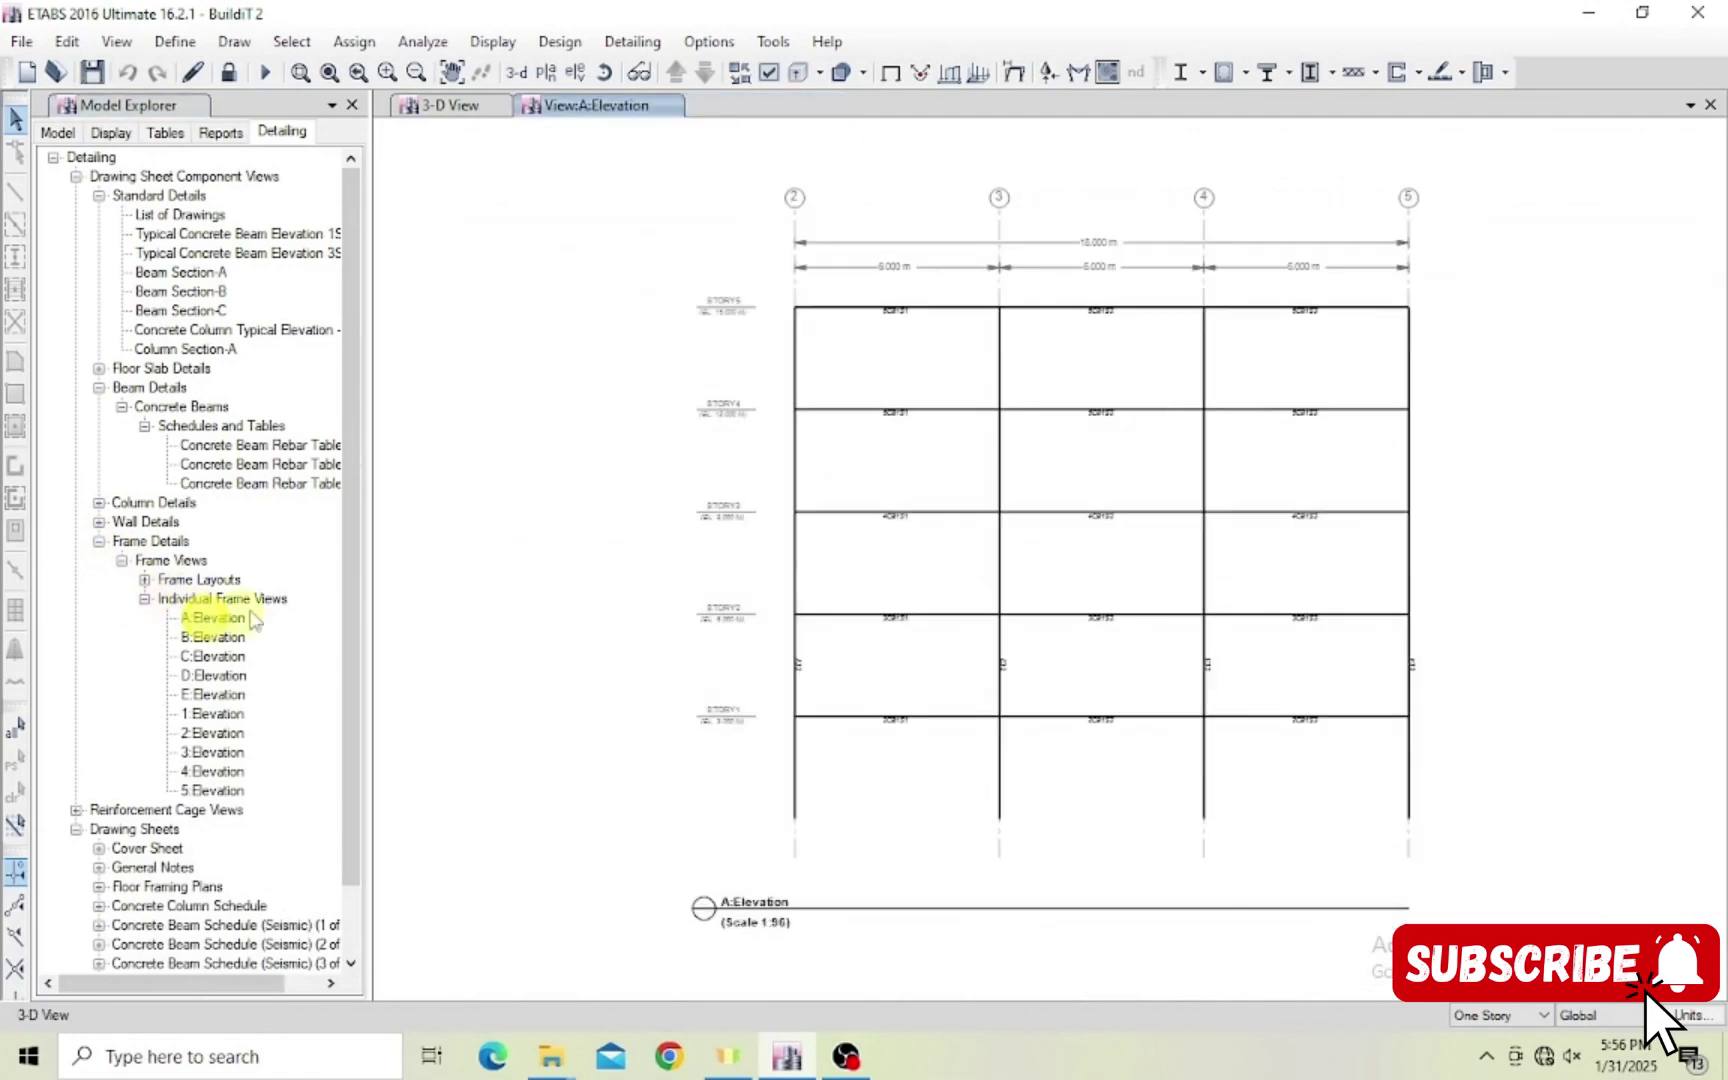
Zoom into the A:Elevation story beams, e.g. 6CB1S1–6CB1S3 at Story5, and select its tree entry.
{"action": "scroll", "coordinate": [1170, 325], "scroll_direction": "up", "scroll_amount": 1}
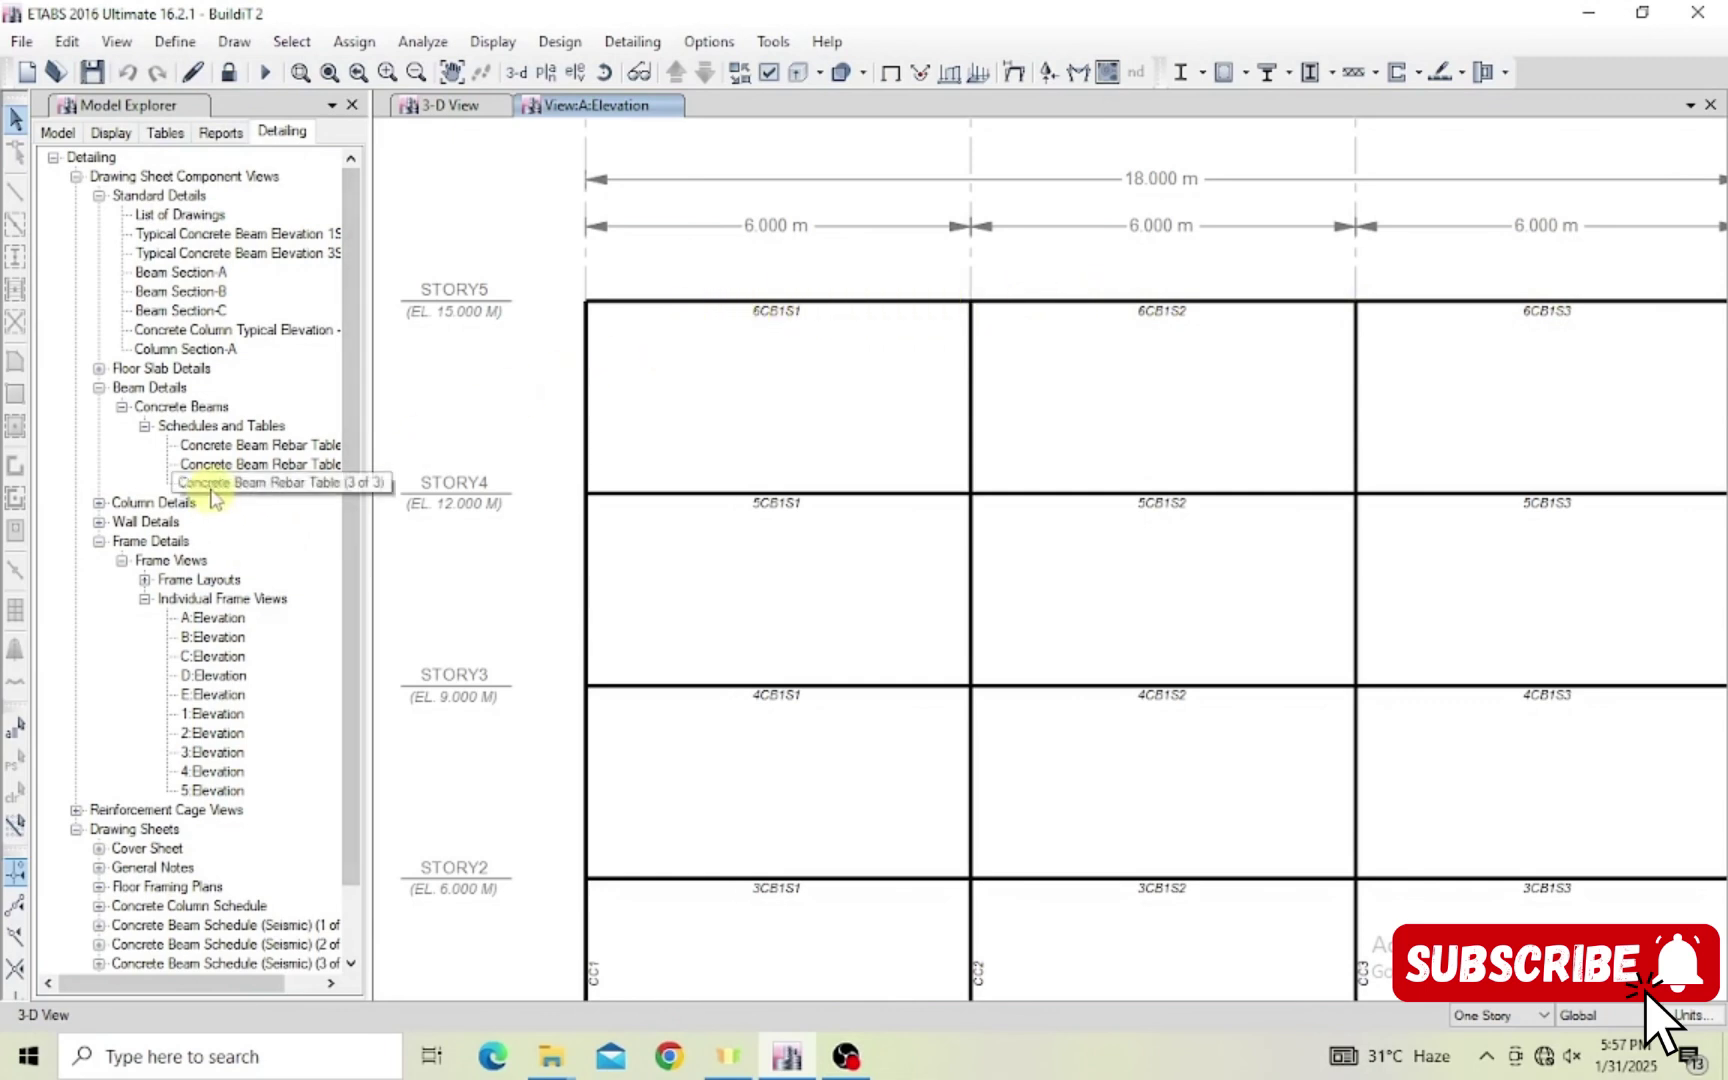
{"action": "left_click", "coordinate": [209, 618]}
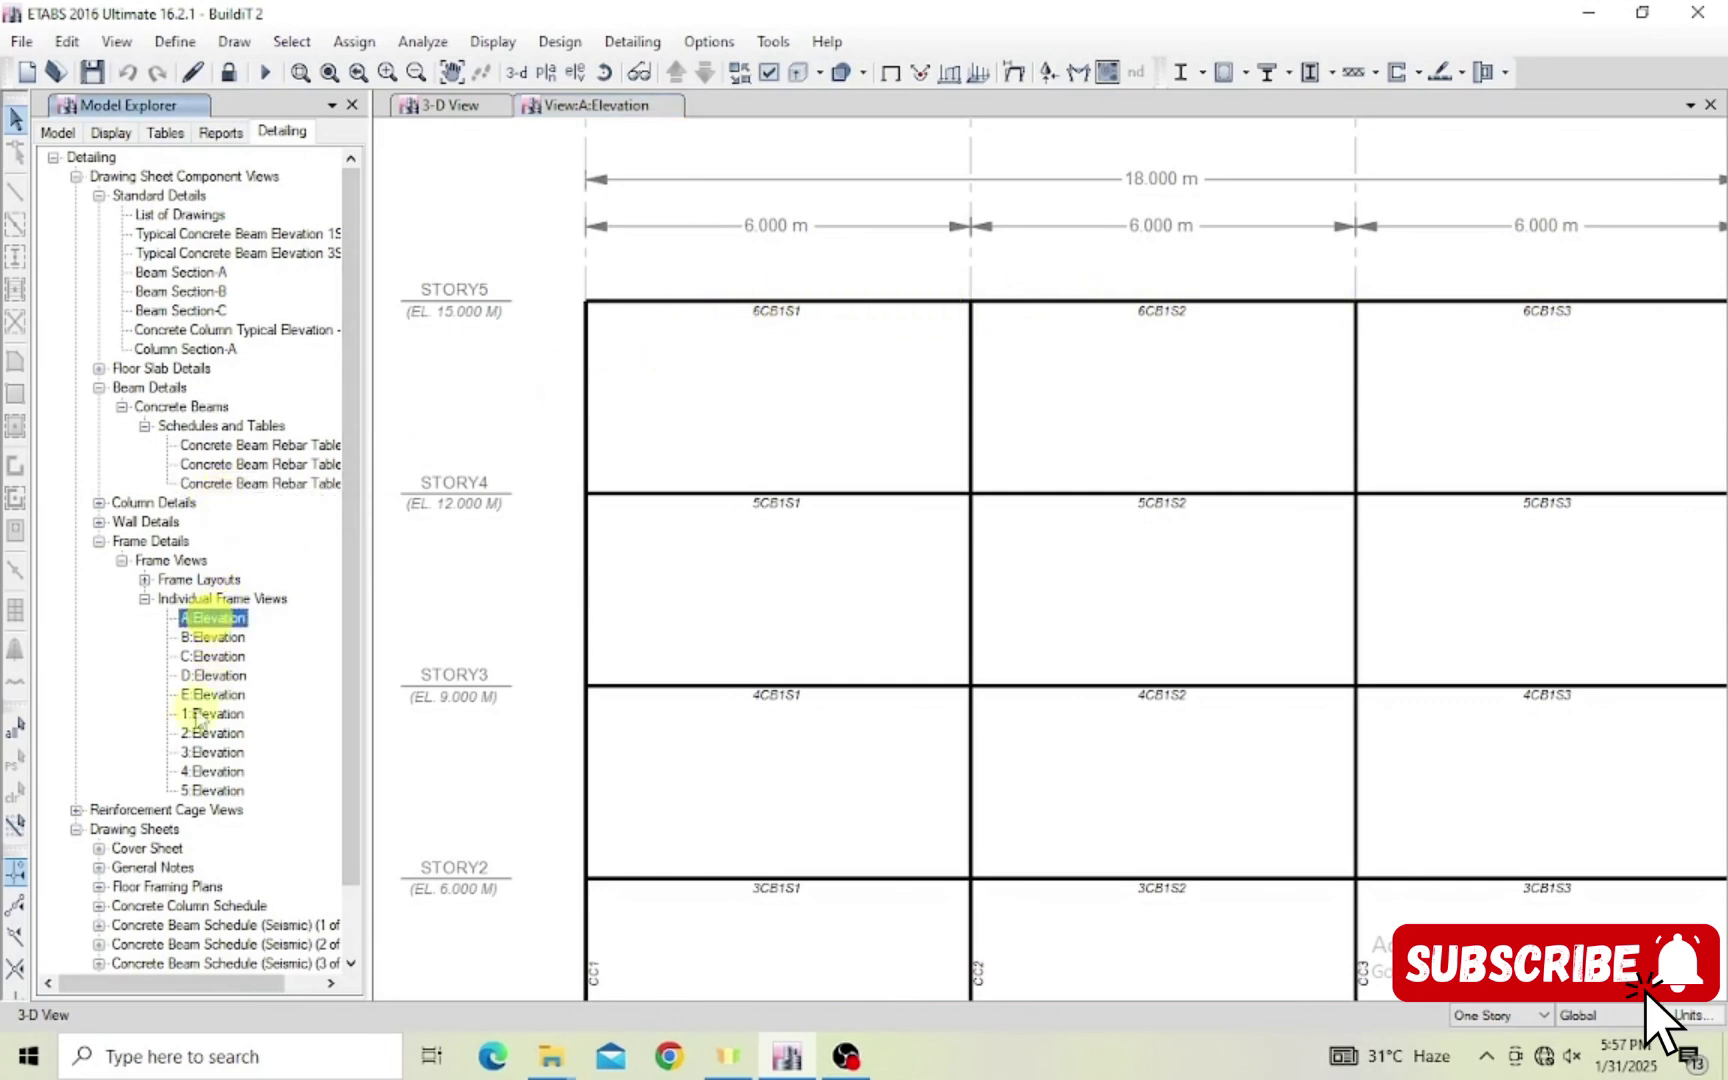
Reopen Concrete Beam Rebar Table (1 of 3) and zoom through its contents.
{"action": "double_click", "coordinate": [261, 448]}
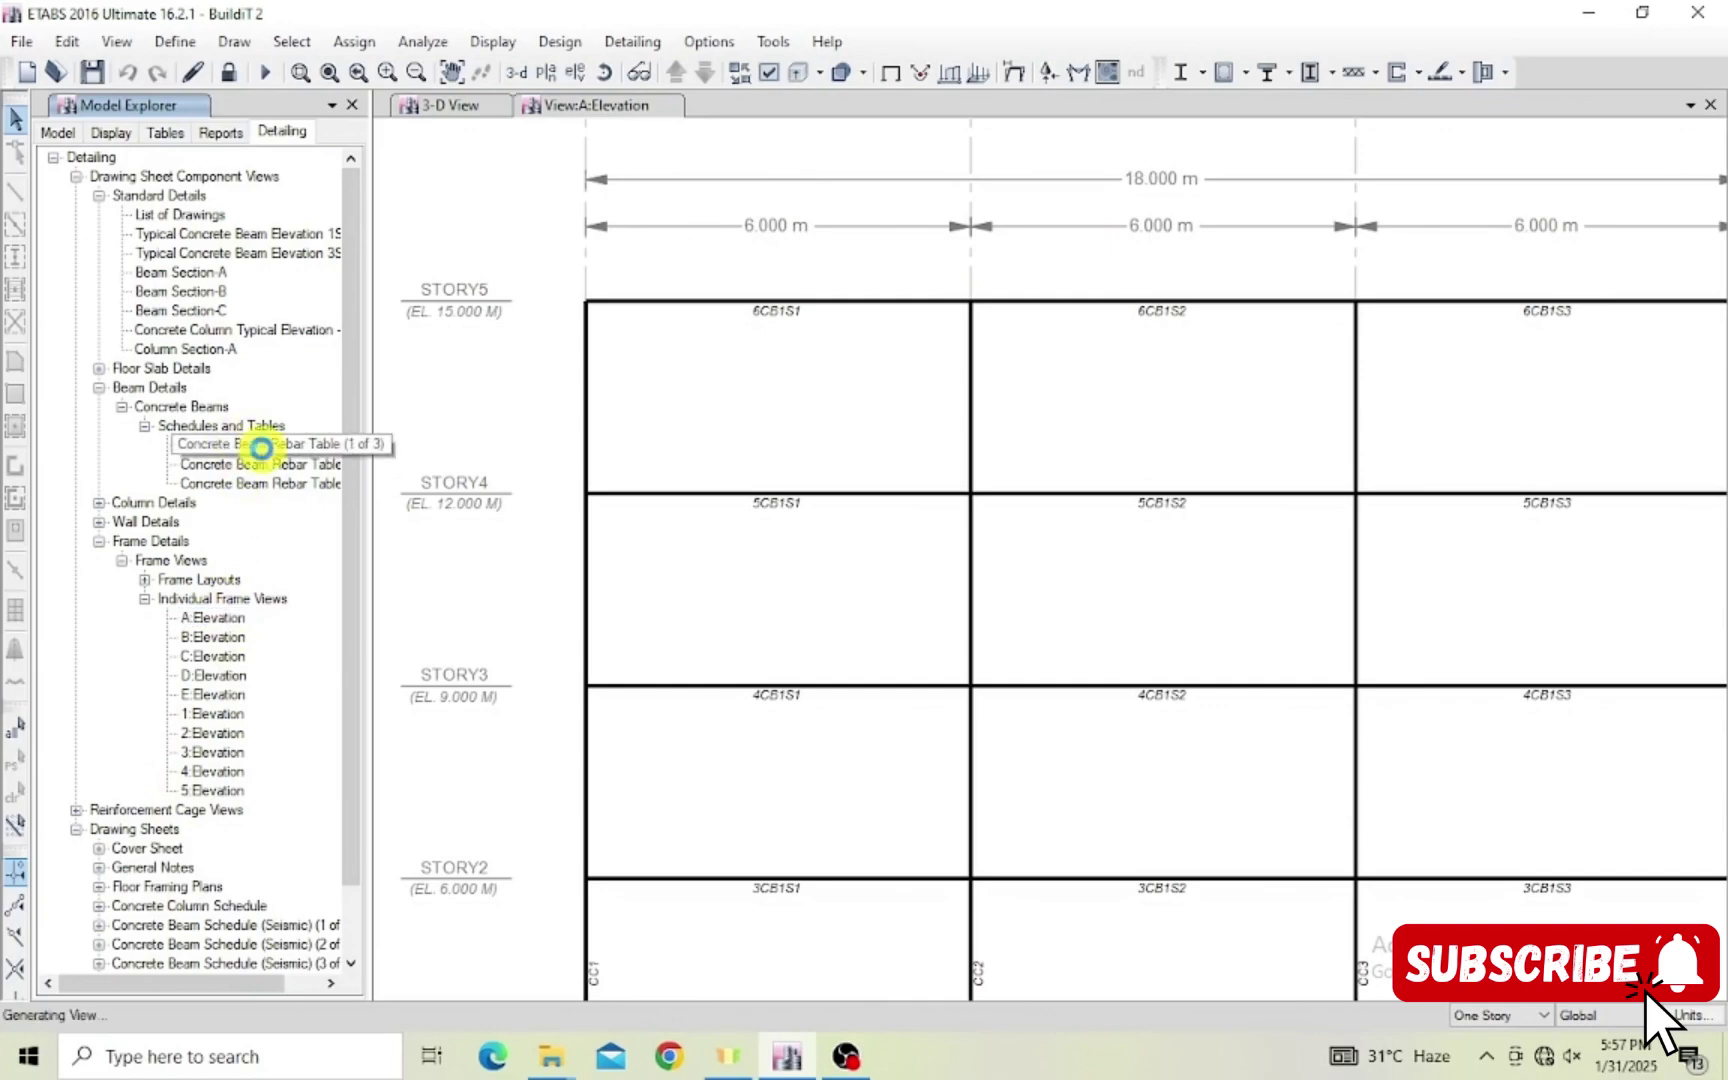
{"action": "scroll", "coordinate": [515, 270], "scroll_direction": "up", "scroll_amount": 5}
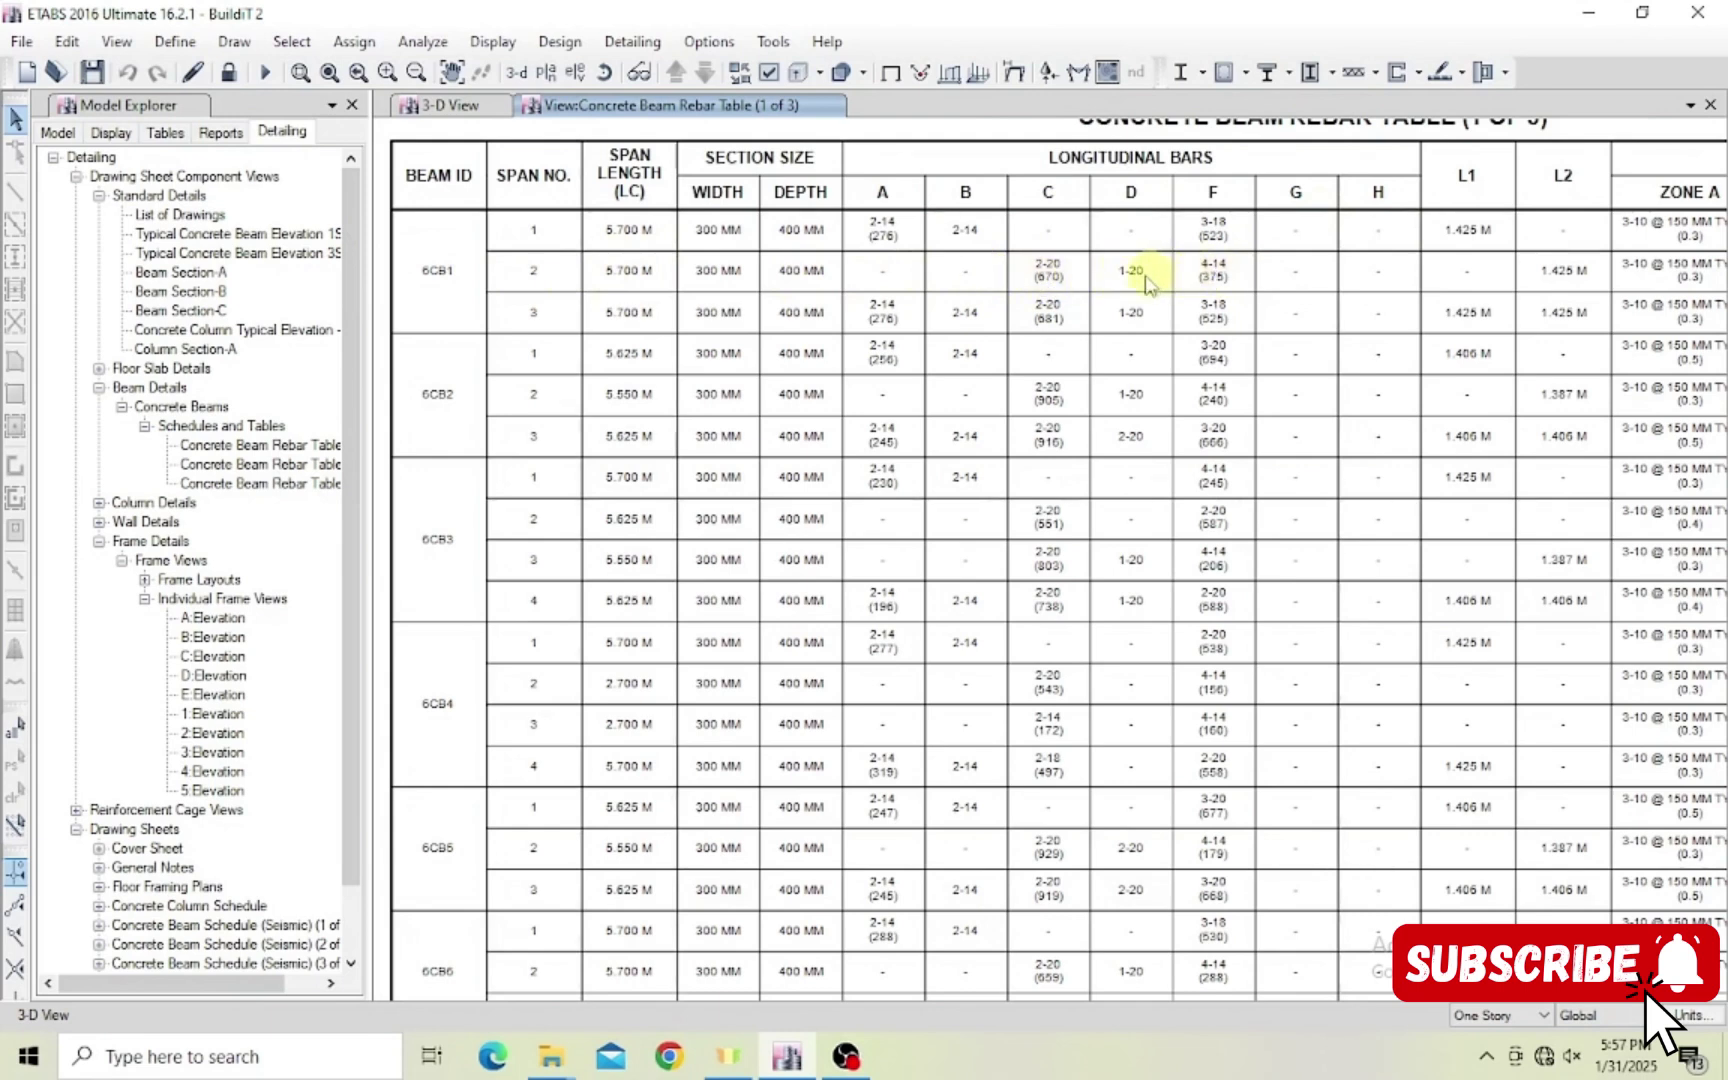
{"action": "scroll", "coordinate": [1140, 265], "scroll_direction": "down", "scroll_amount": 3}
{"action": "scroll", "coordinate": [1100, 265], "scroll_direction": "down", "scroll_amount": 1}
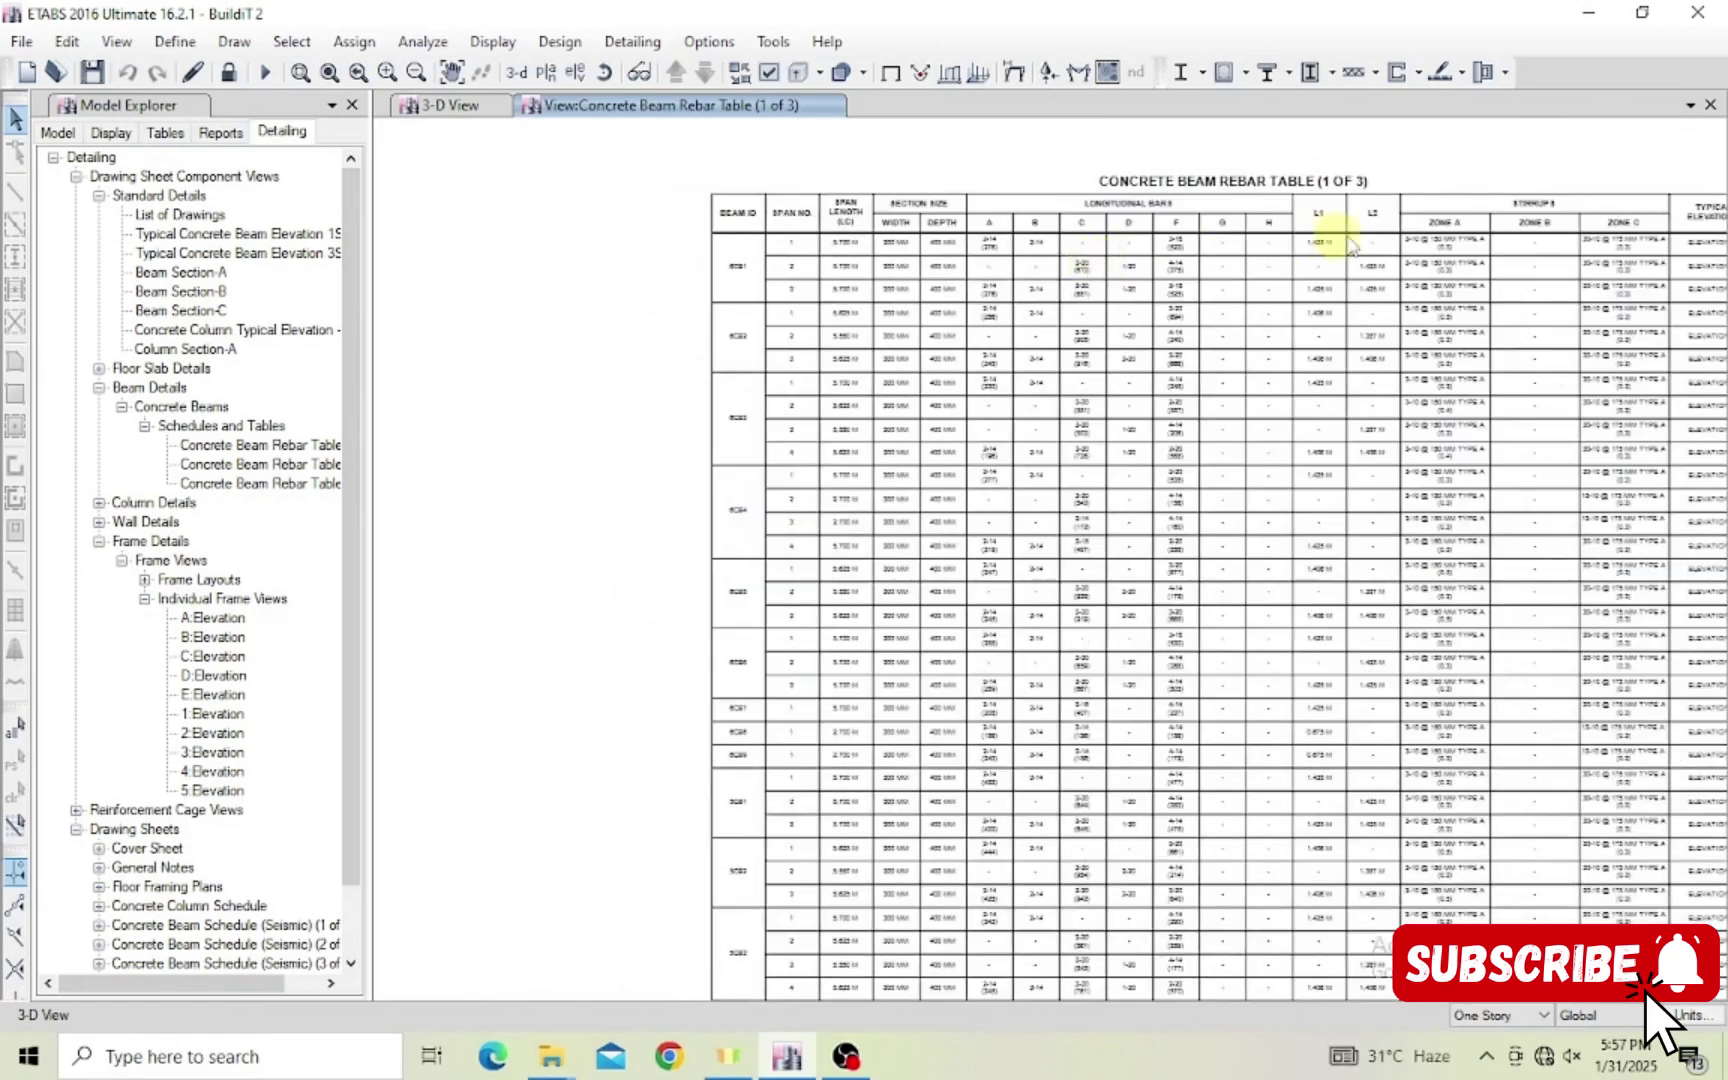
{"action": "scroll", "coordinate": [1140, 275], "scroll_direction": "up", "scroll_amount": 3}
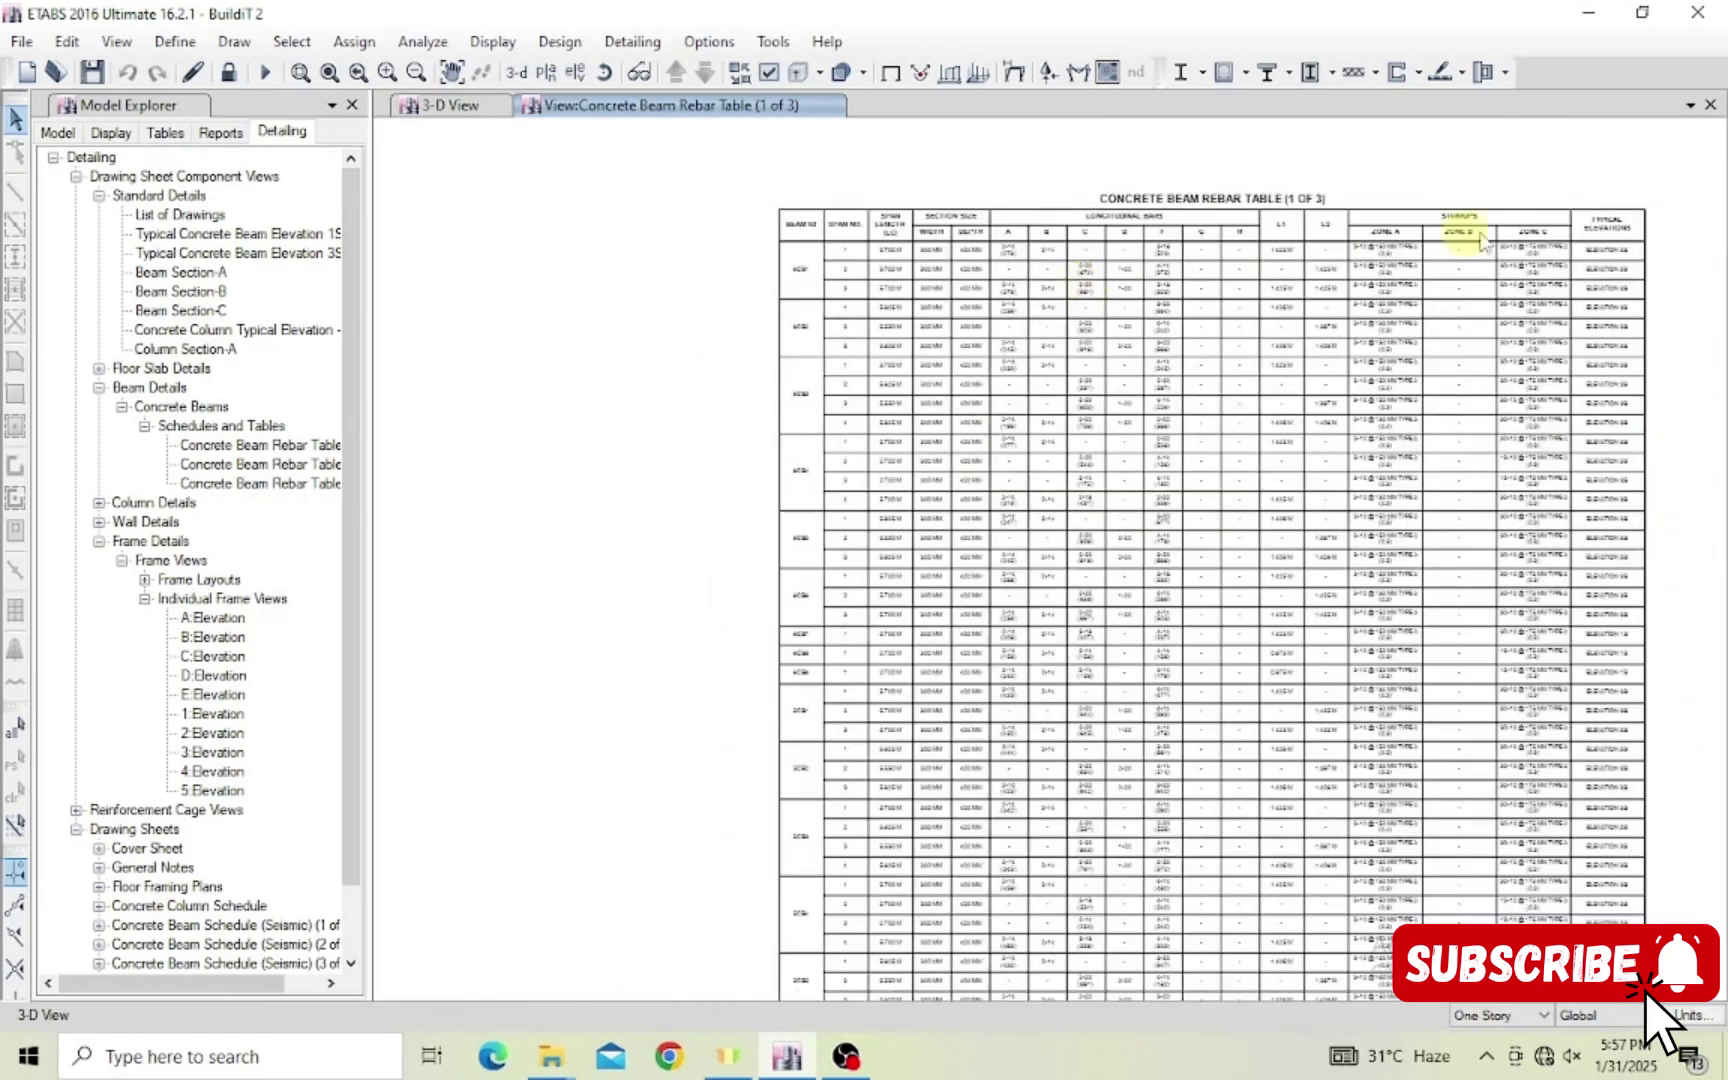
{"action": "scroll", "coordinate": [1316, 290], "scroll_direction": "up", "scroll_amount": 1}
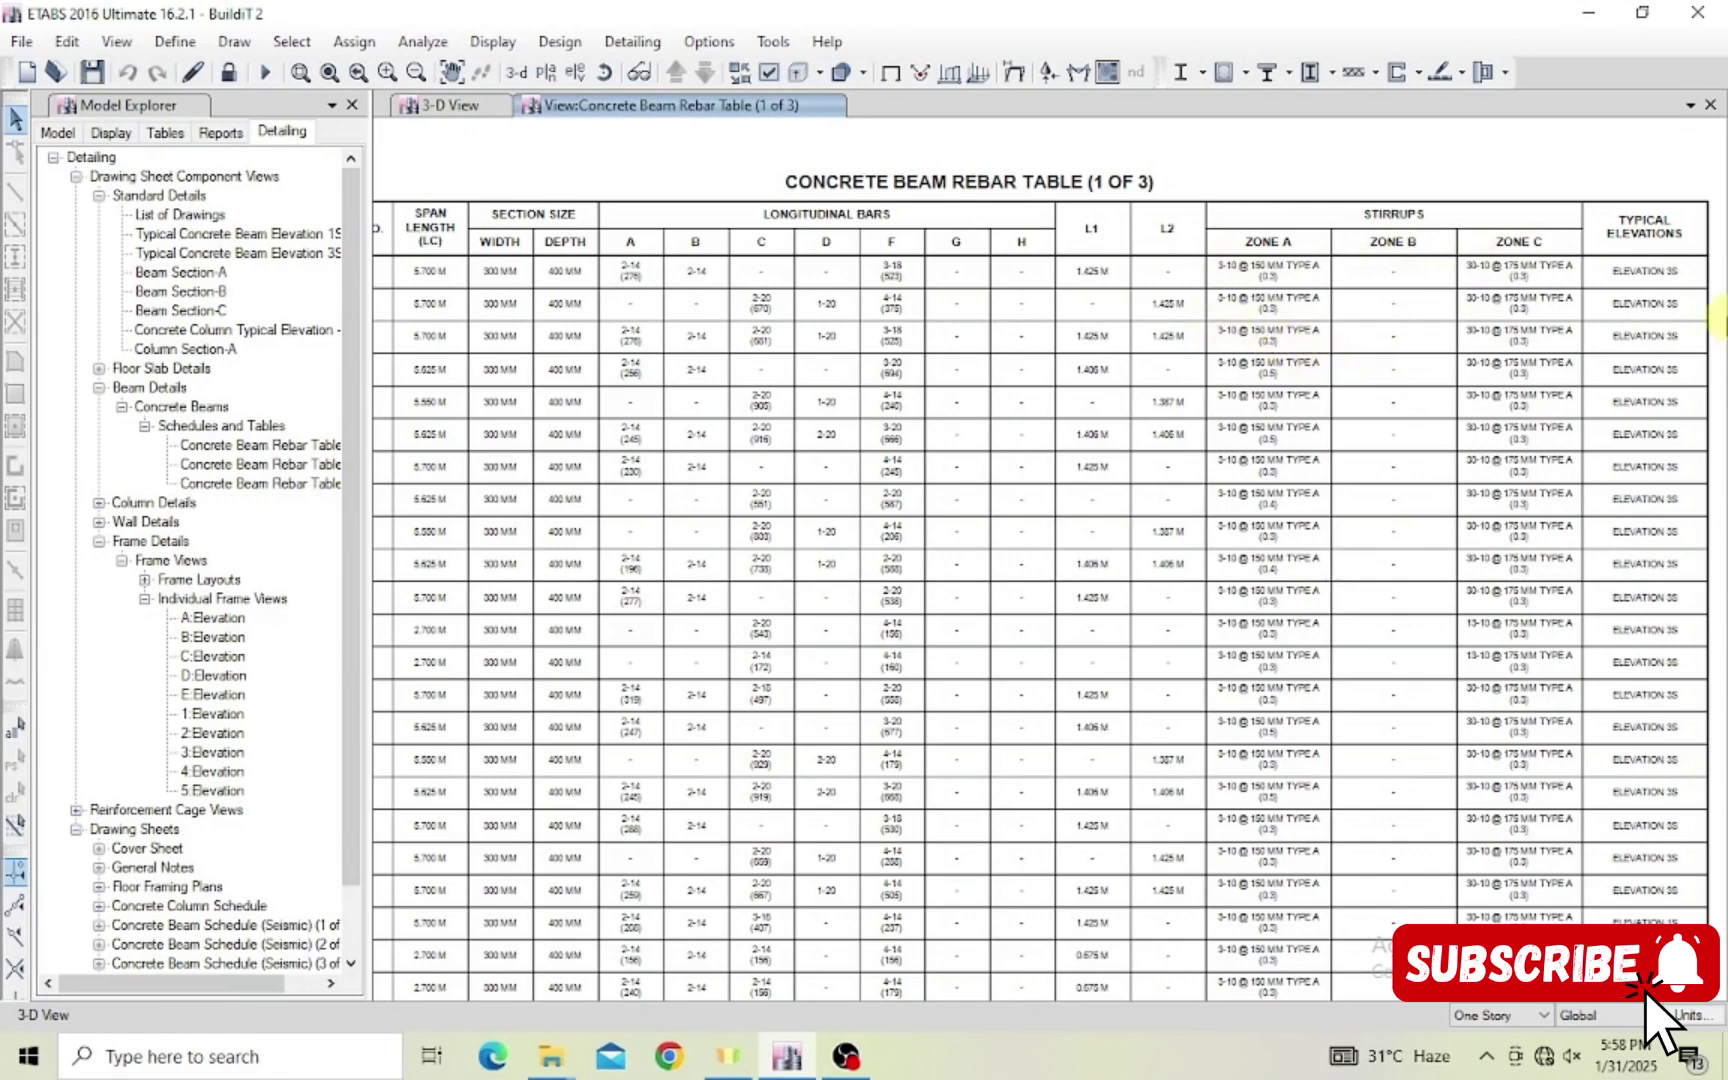
{"action": "scroll", "coordinate": [1575, 341], "scroll_direction": "down", "scroll_amount": 2}
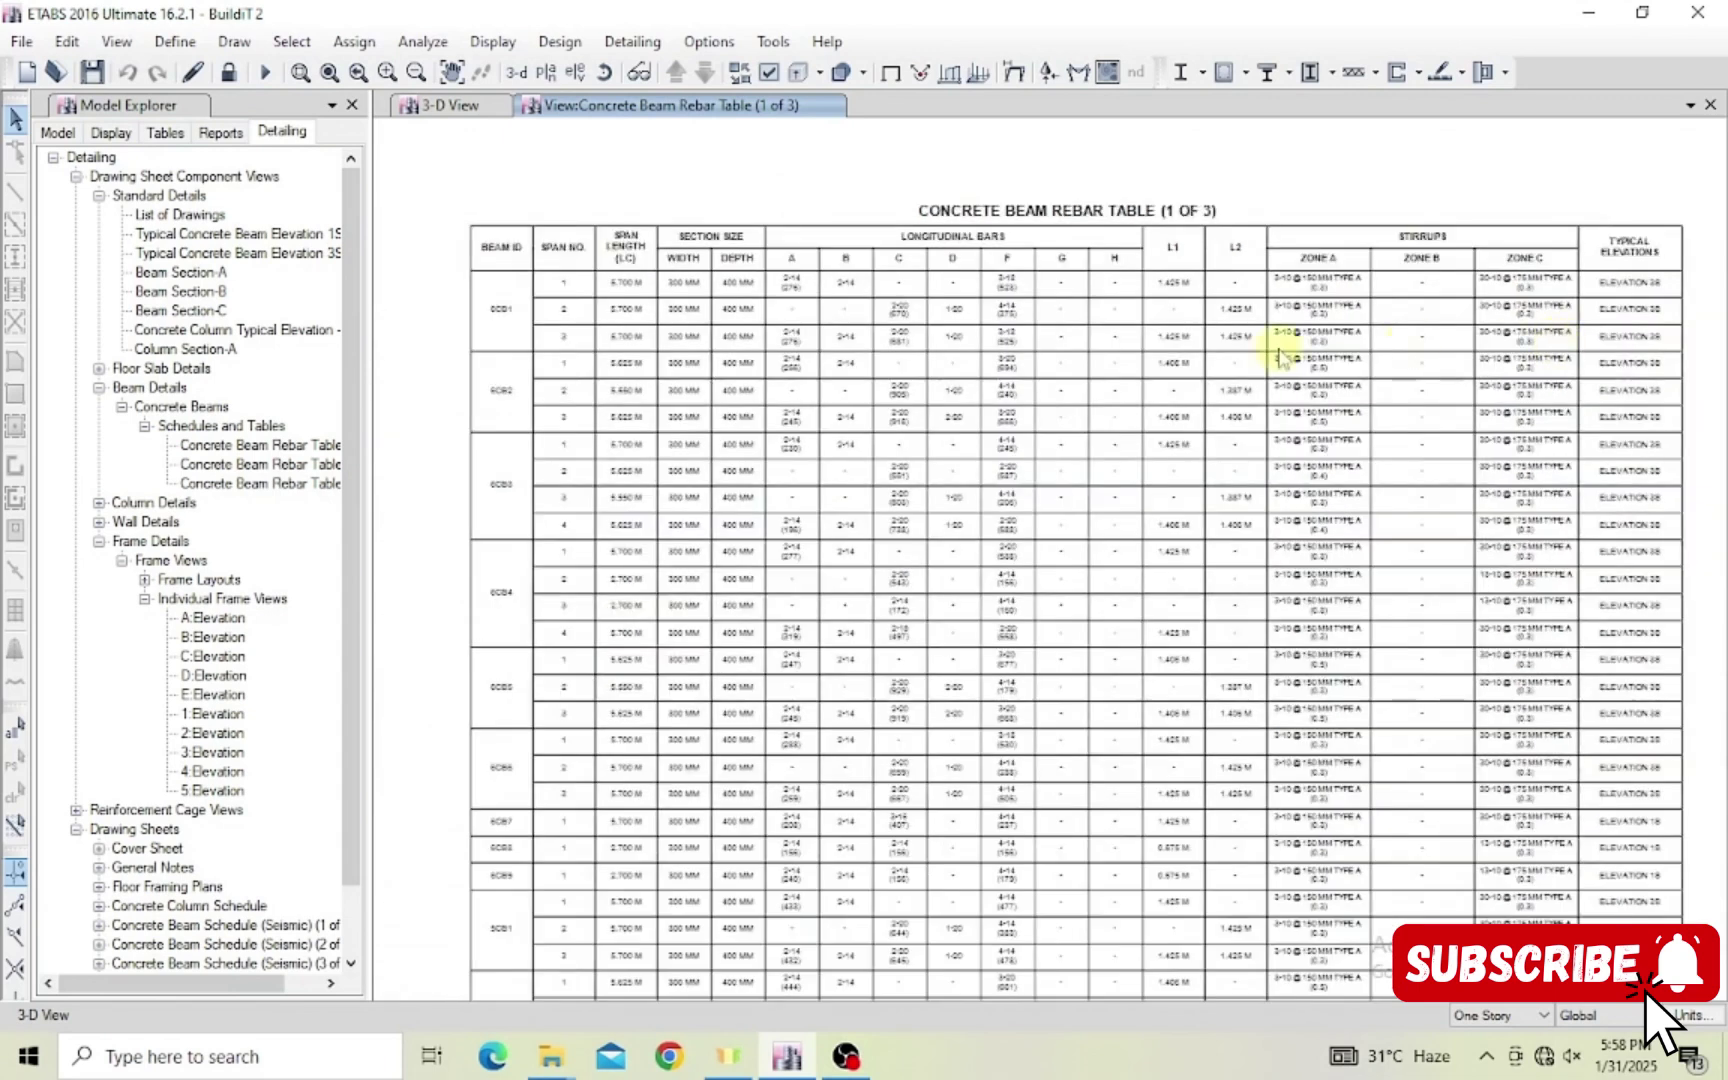
Collapse Drawing Sheets and expand Column Details > Concrete Column in the tree.
{"action": "left_click", "coordinate": [76, 831]}
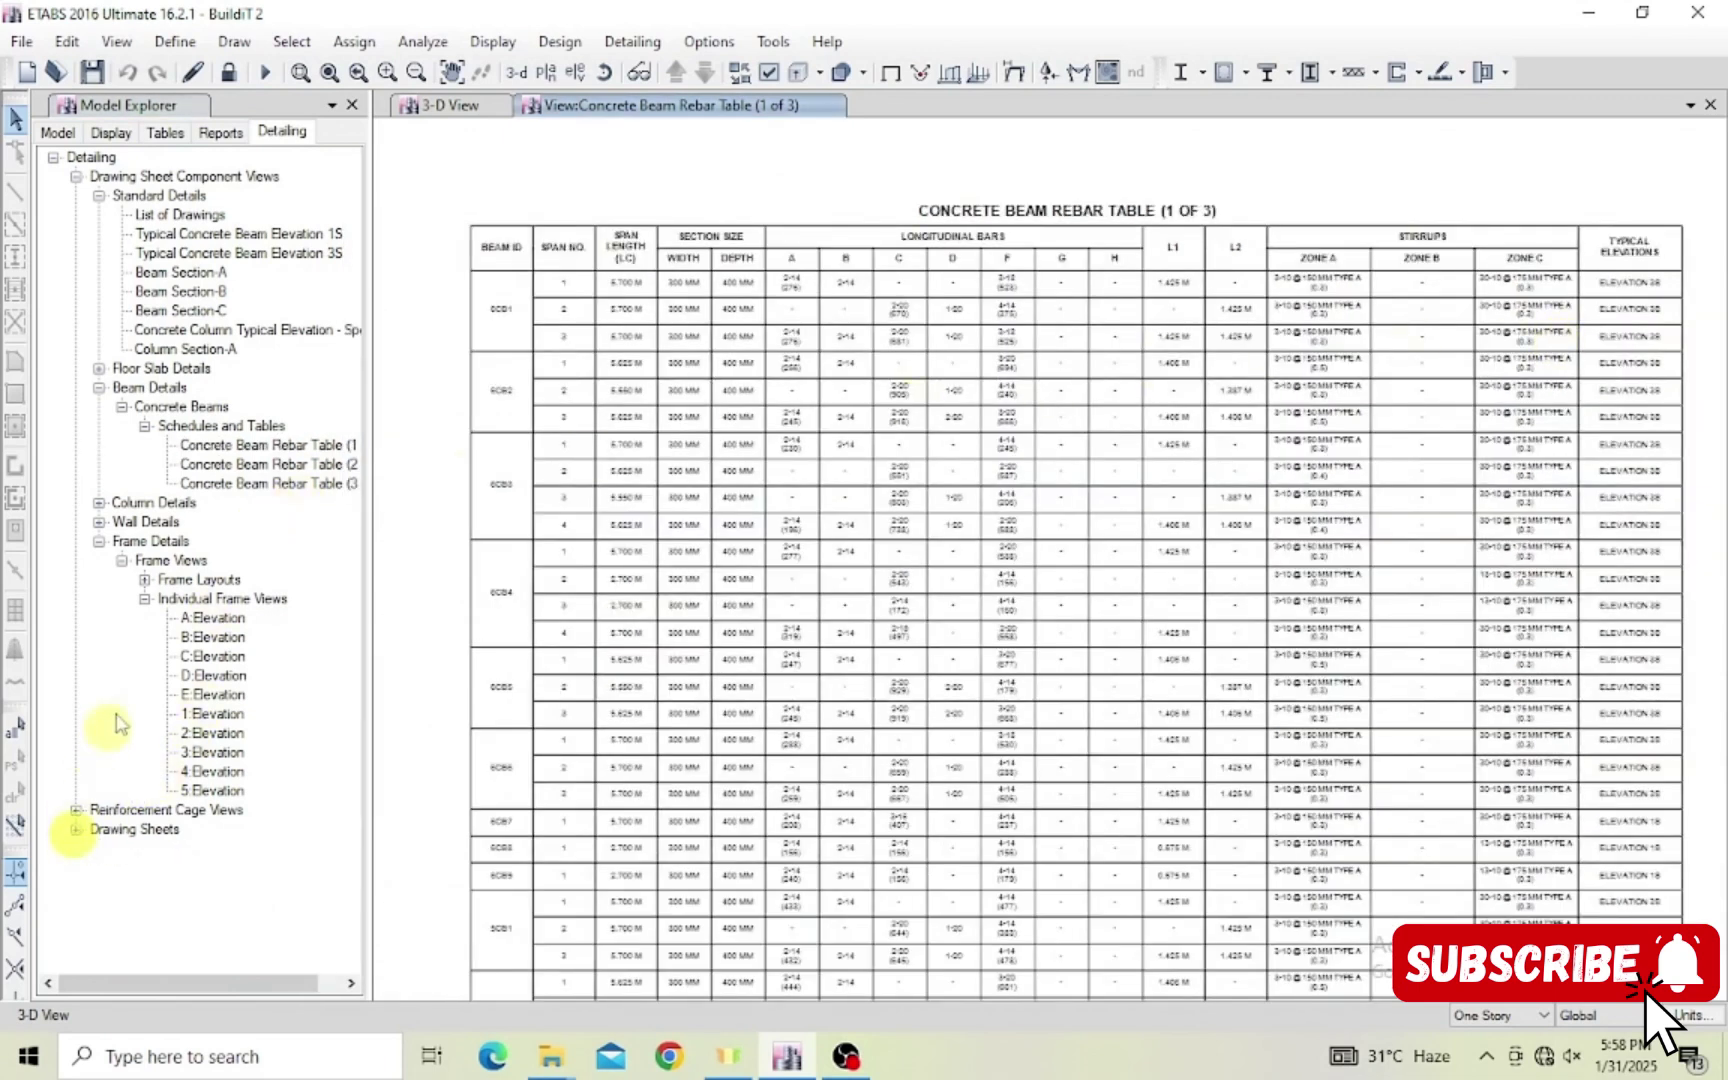
{"action": "left_click", "coordinate": [98, 503]}
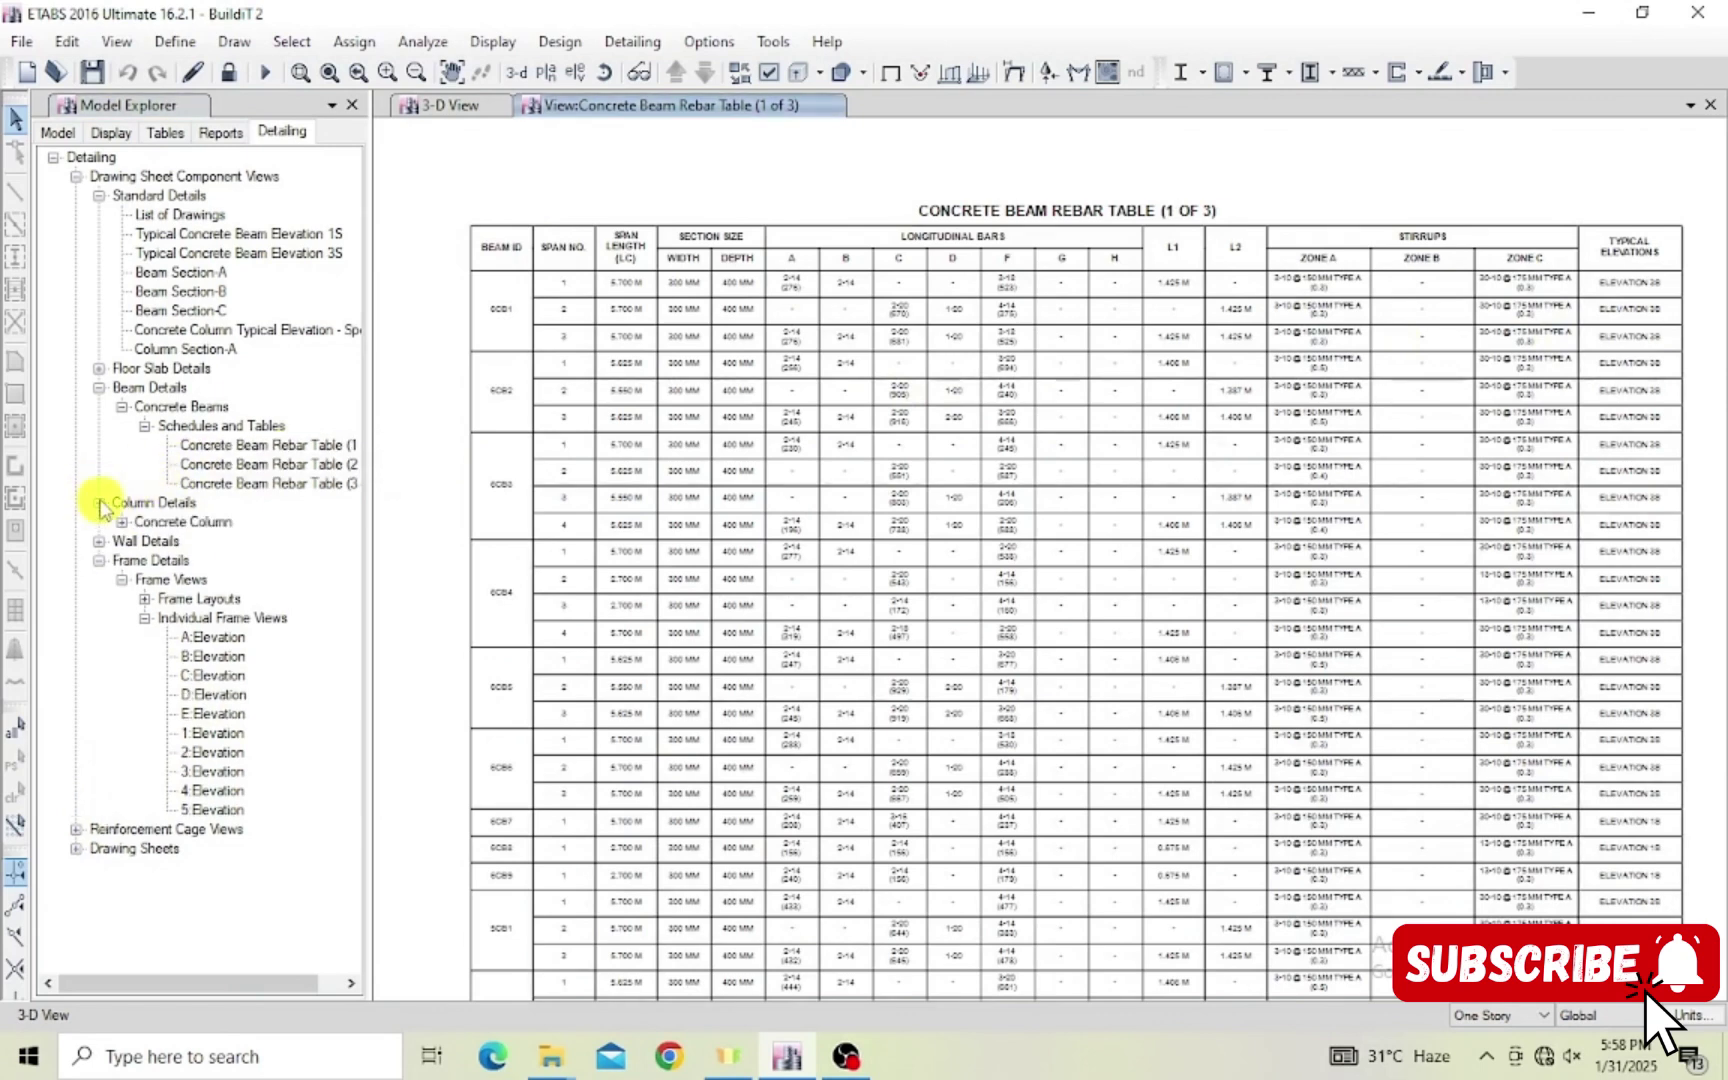
{"action": "left_click", "coordinate": [121, 522]}
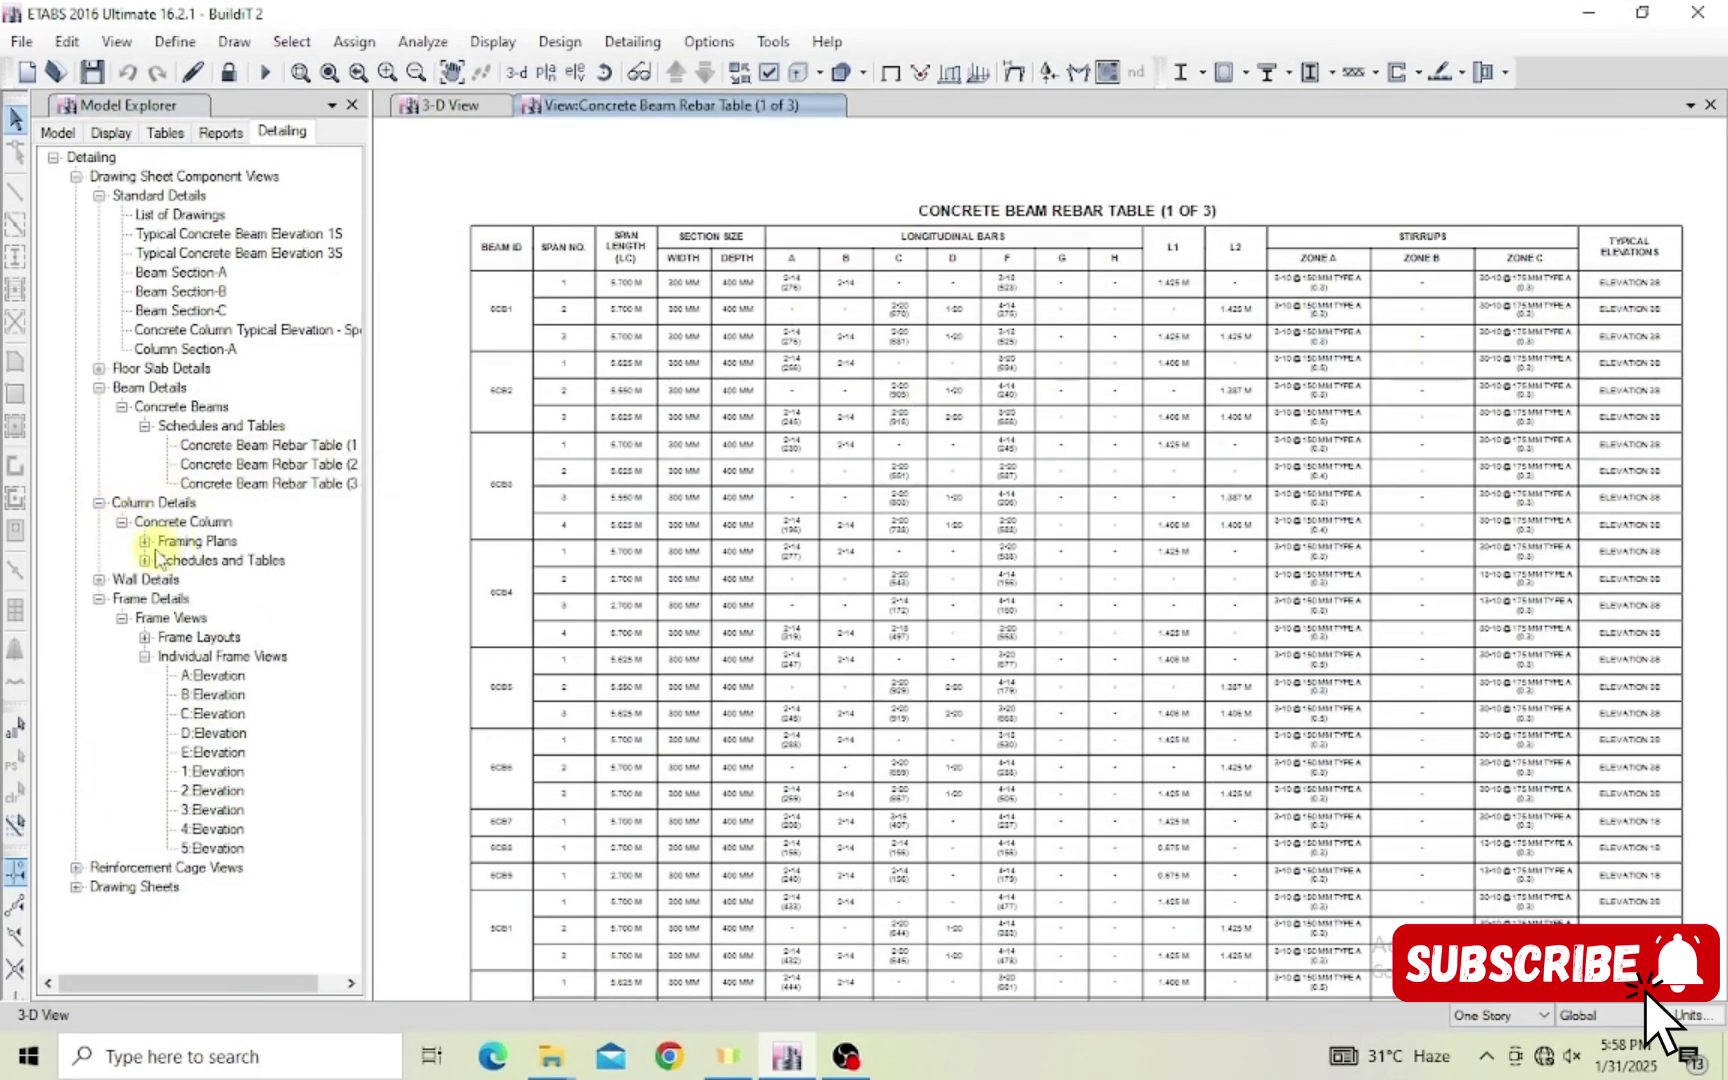
Open Concrete Column Schedule (1 of 2) and zoom in to inspect its details.
{"action": "left_click", "coordinate": [145, 561]}
{"action": "double_click", "coordinate": [240, 579]}
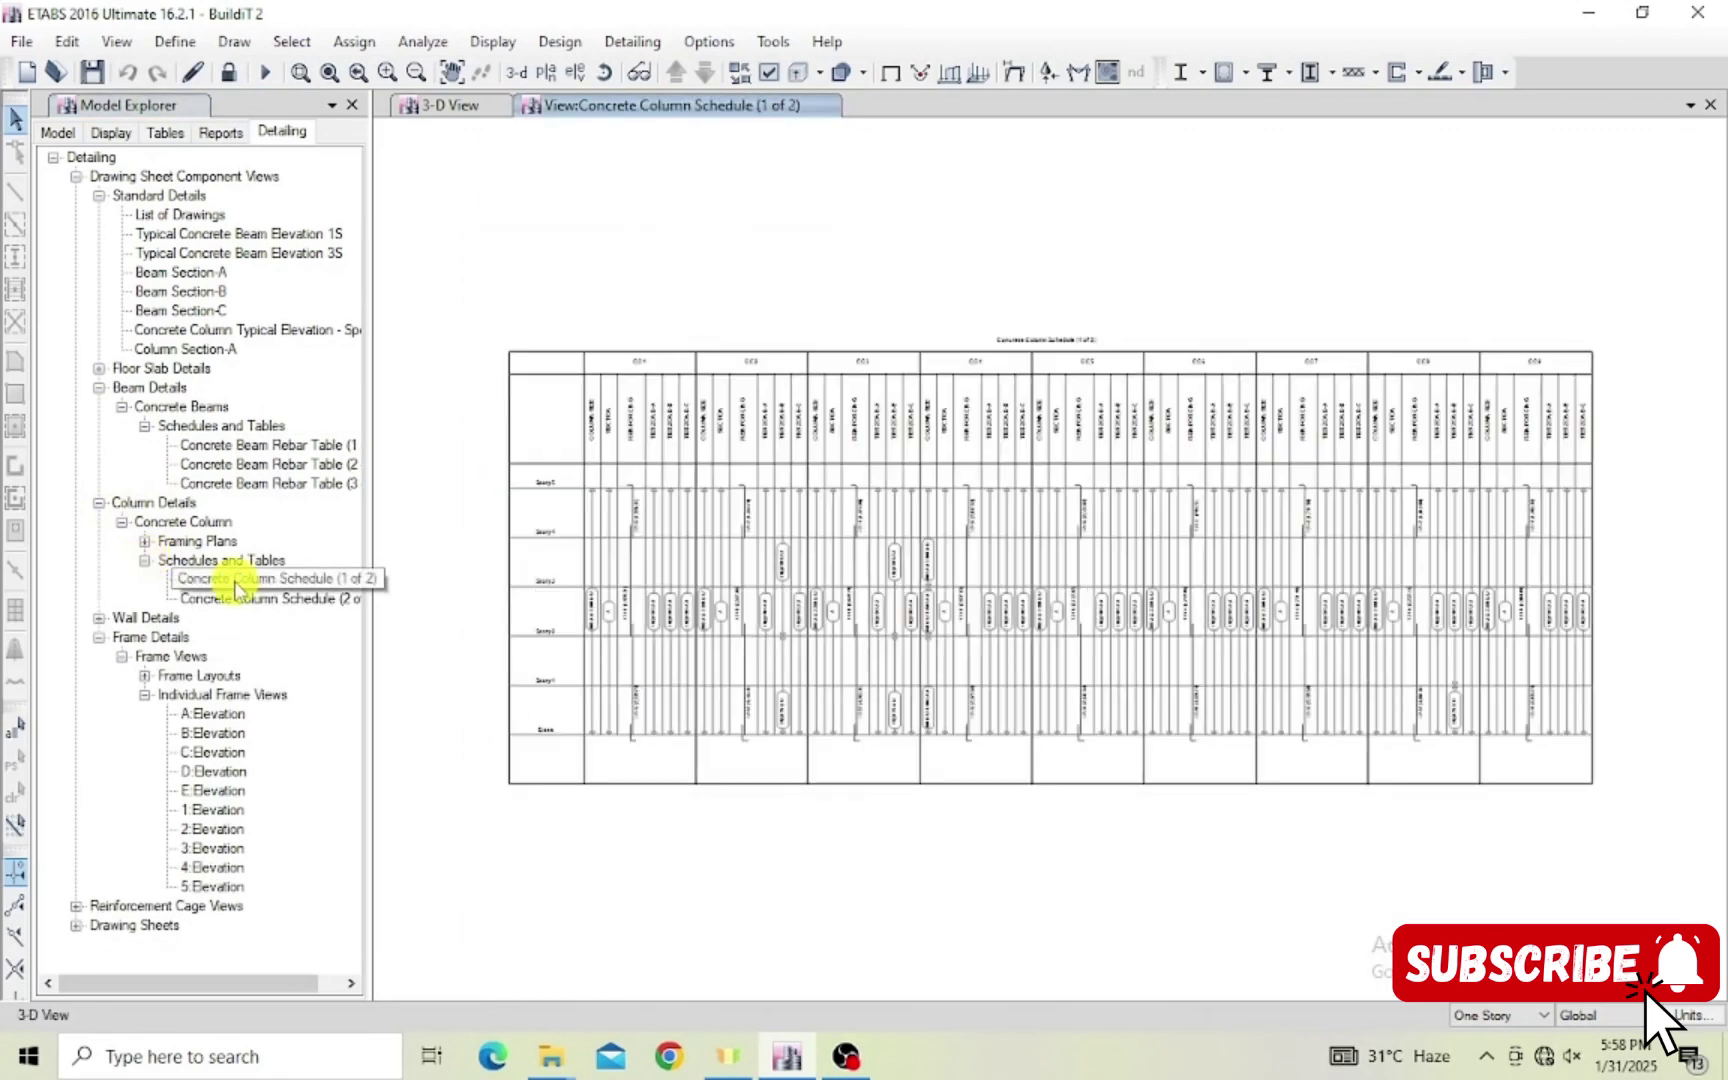
{"action": "scroll", "coordinate": [520, 640], "scroll_direction": "up", "scroll_amount": 5}
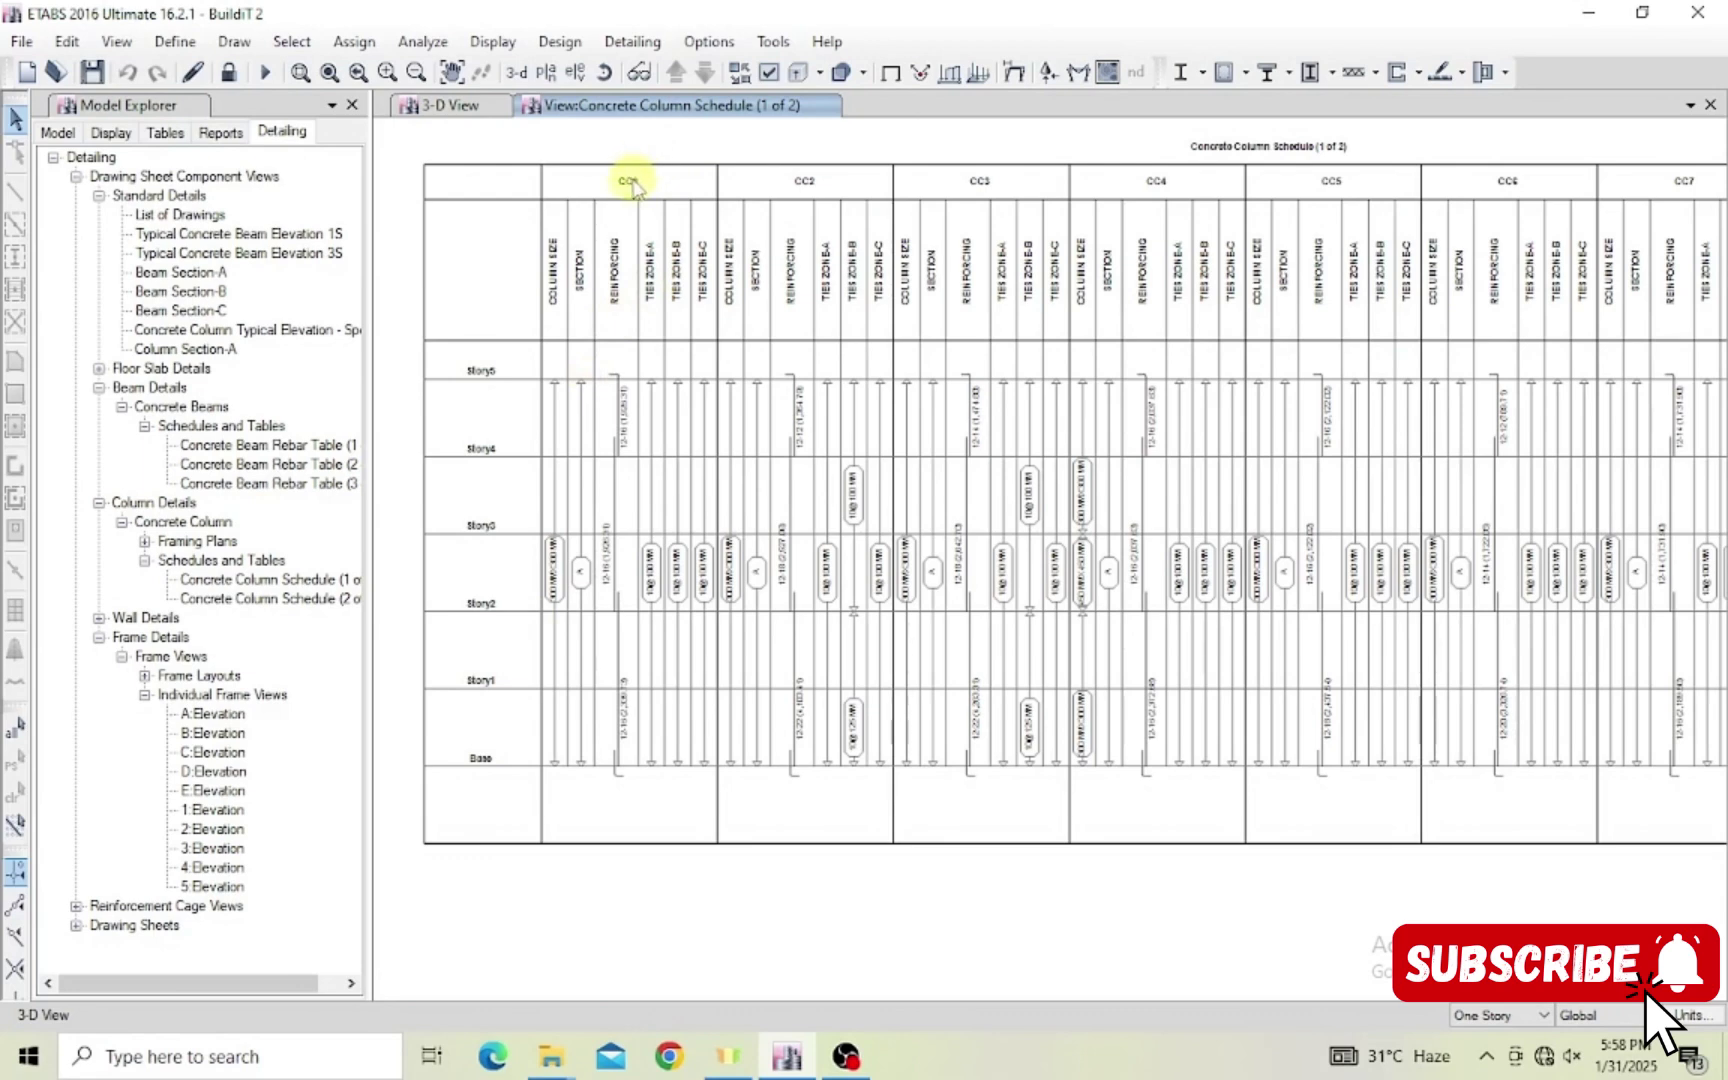
{"action": "scroll", "coordinate": [632, 185], "scroll_direction": "up", "scroll_amount": 1}
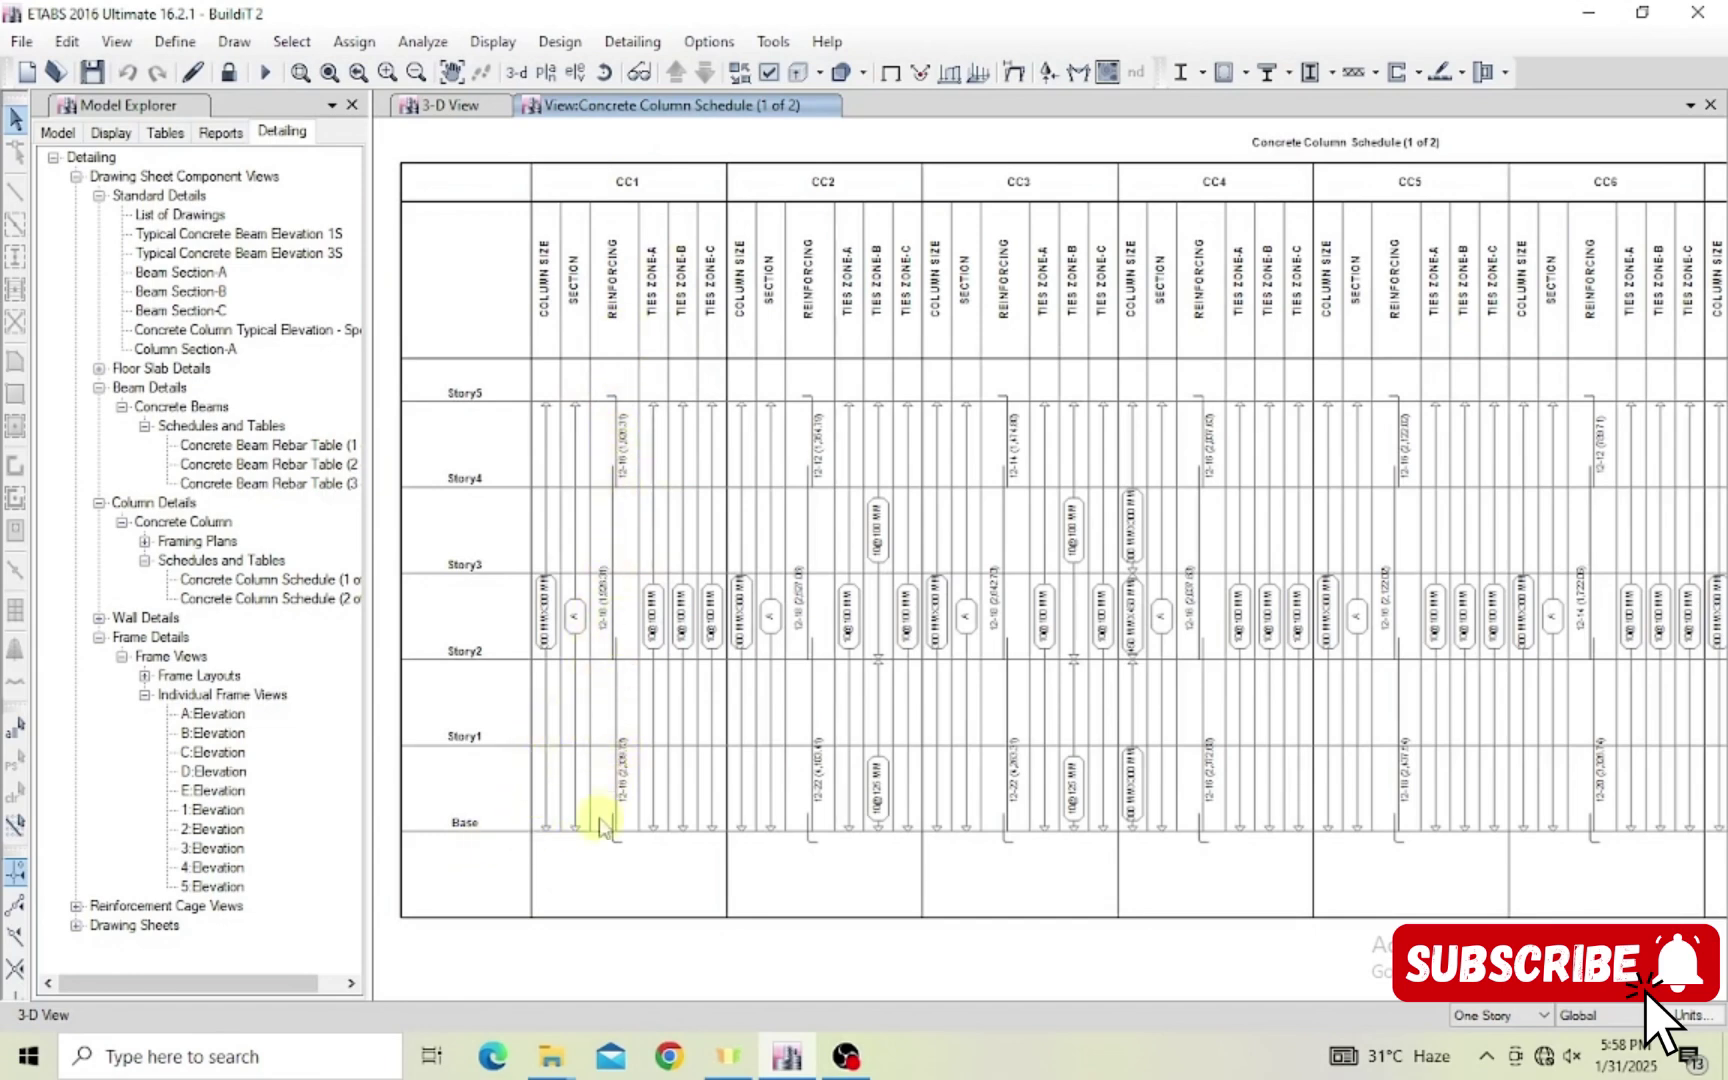
{"action": "scroll", "coordinate": [606, 825], "scroll_direction": "up", "scroll_amount": 1}
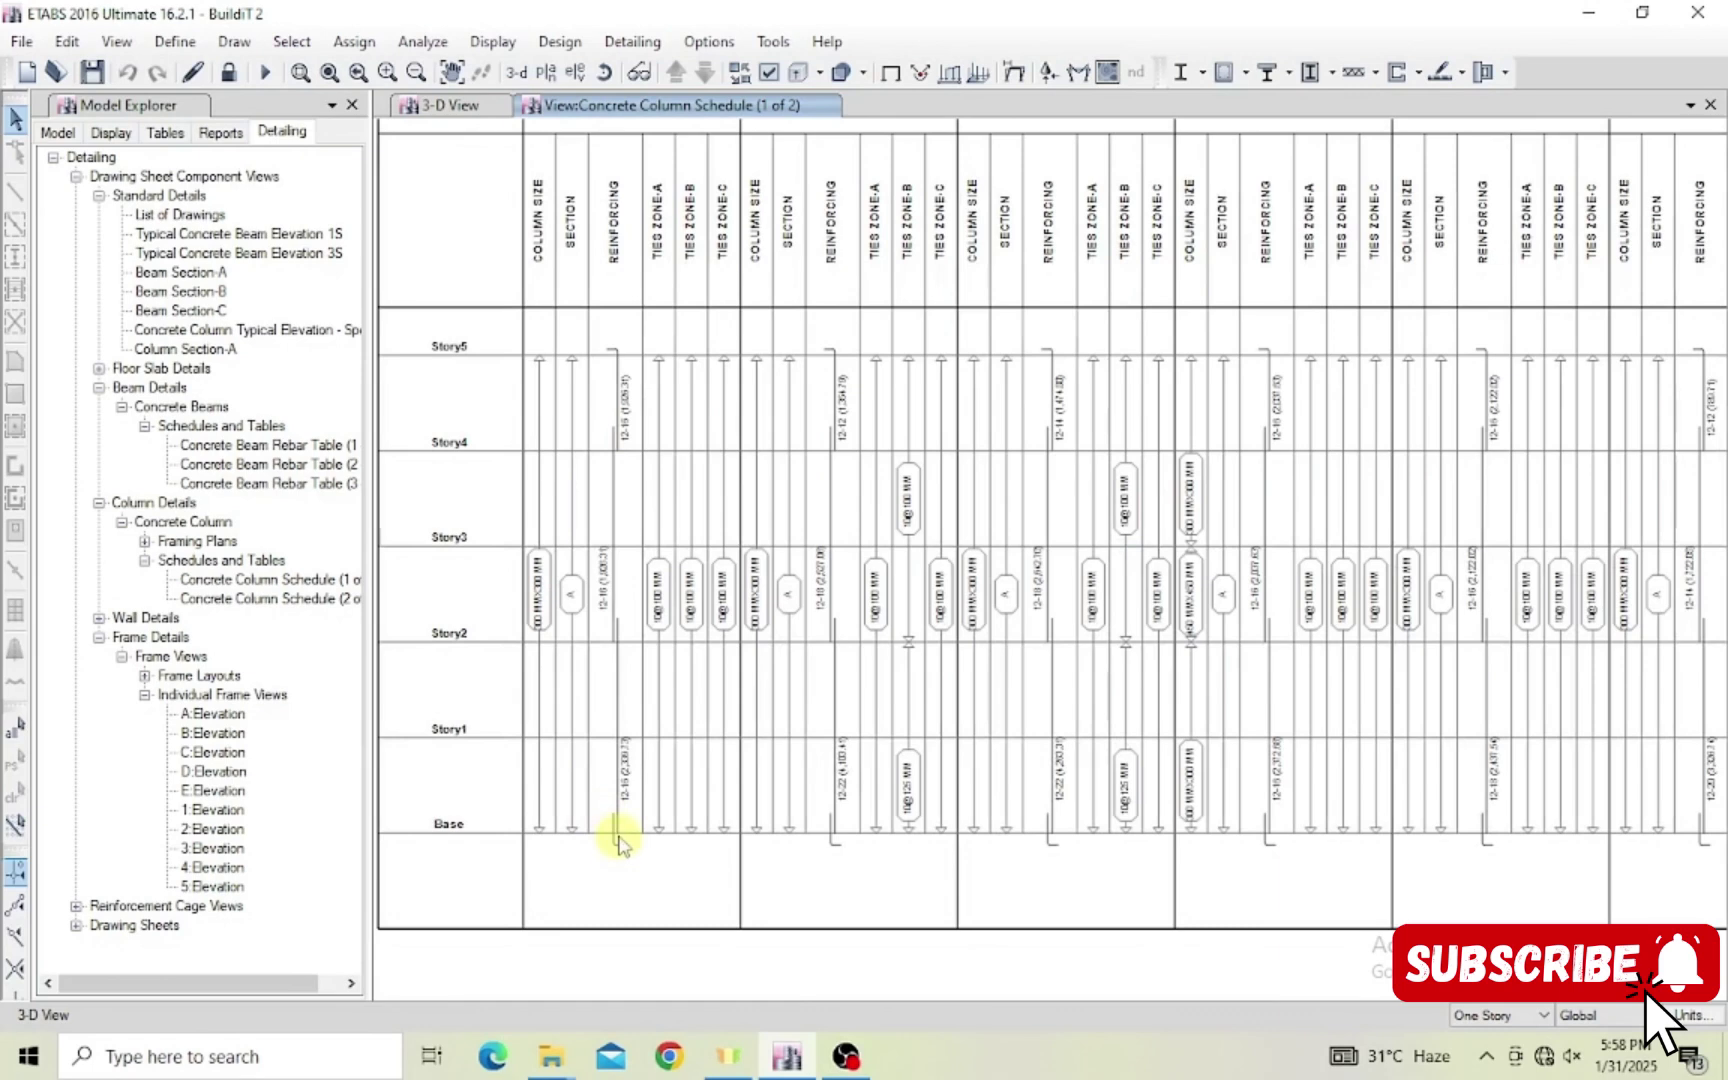
{"action": "scroll", "coordinate": [628, 818], "scroll_direction": "up", "scroll_amount": 1}
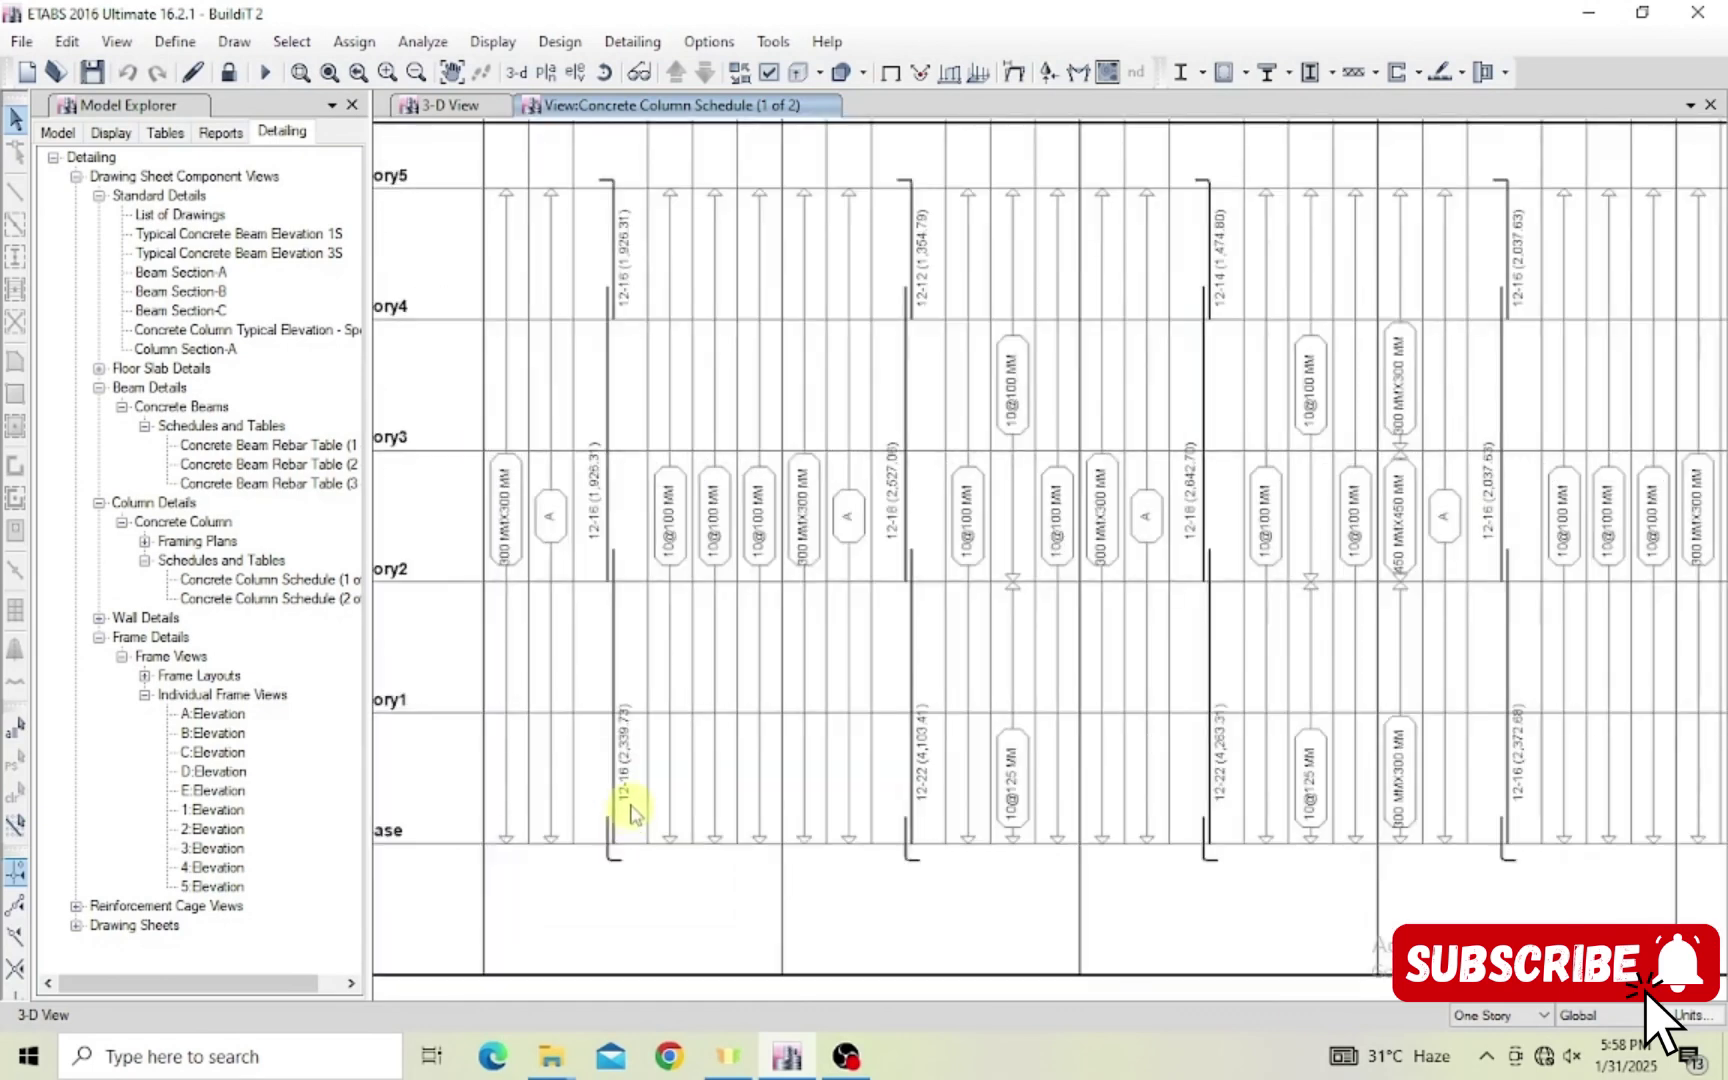
{"action": "scroll", "coordinate": [630, 812], "scroll_direction": "up", "scroll_amount": 1}
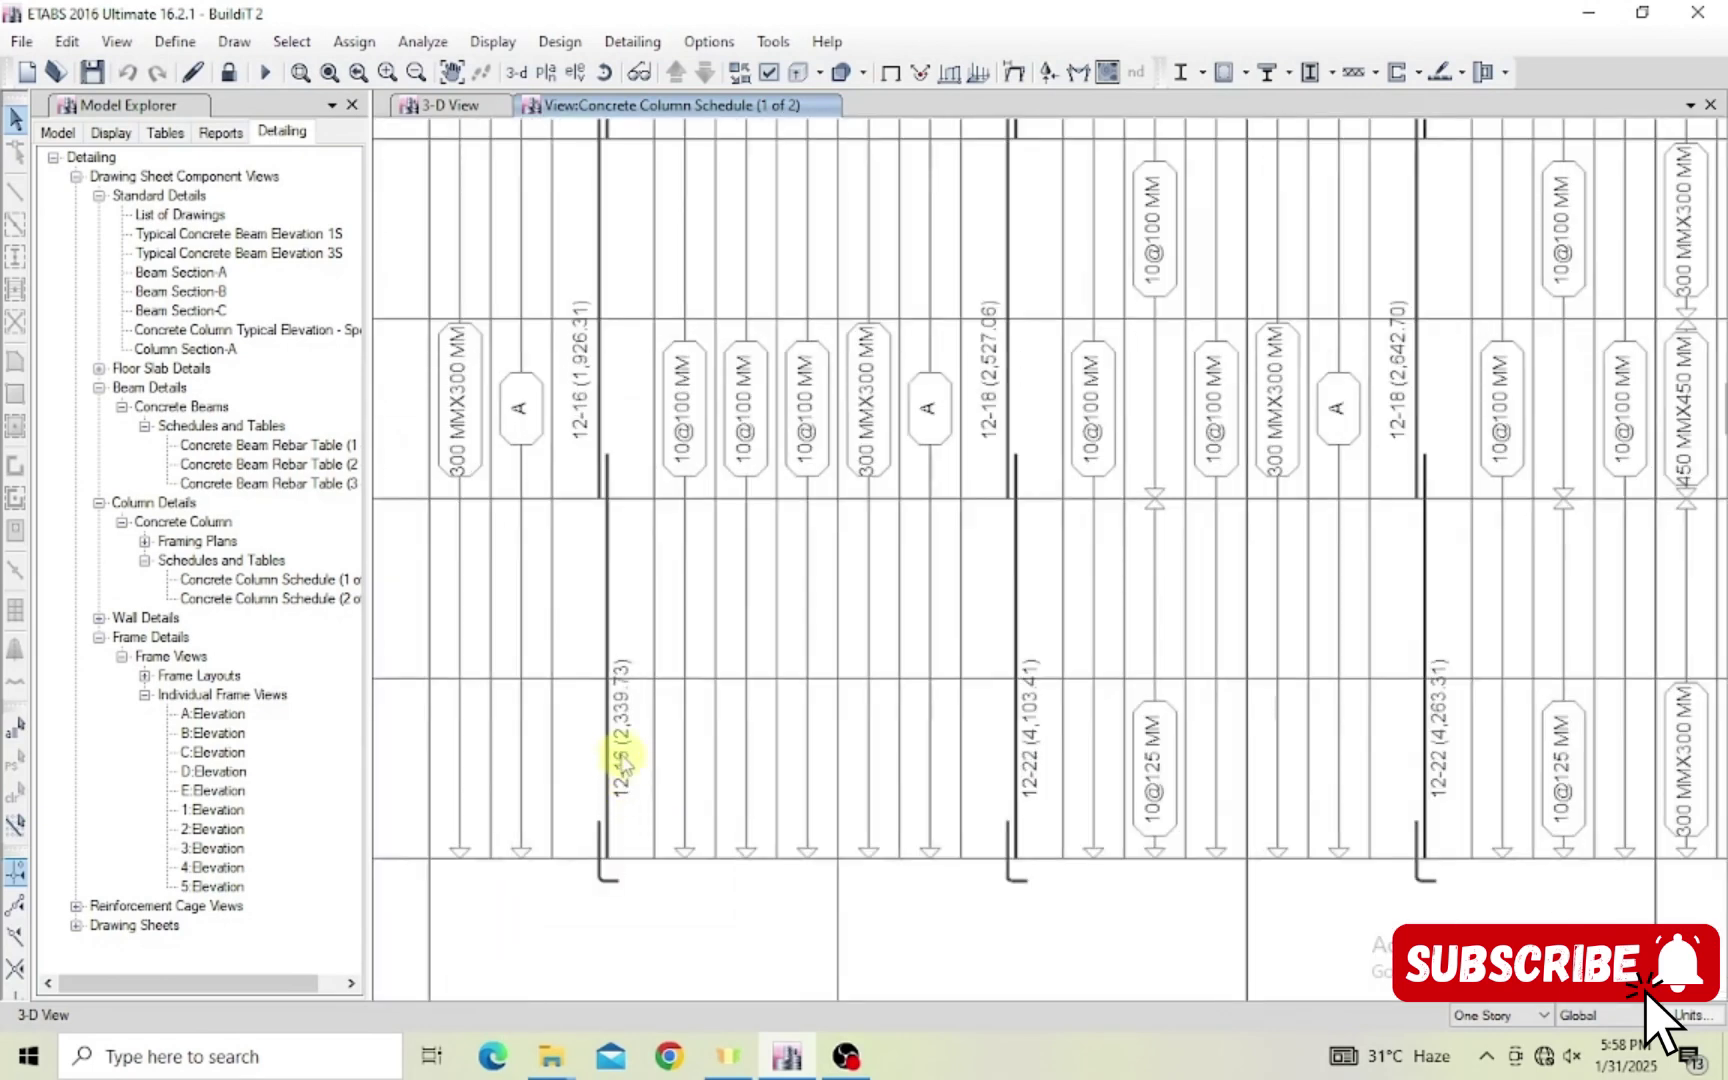
{"action": "scroll", "coordinate": [620, 762], "scroll_direction": "down", "scroll_amount": 1}
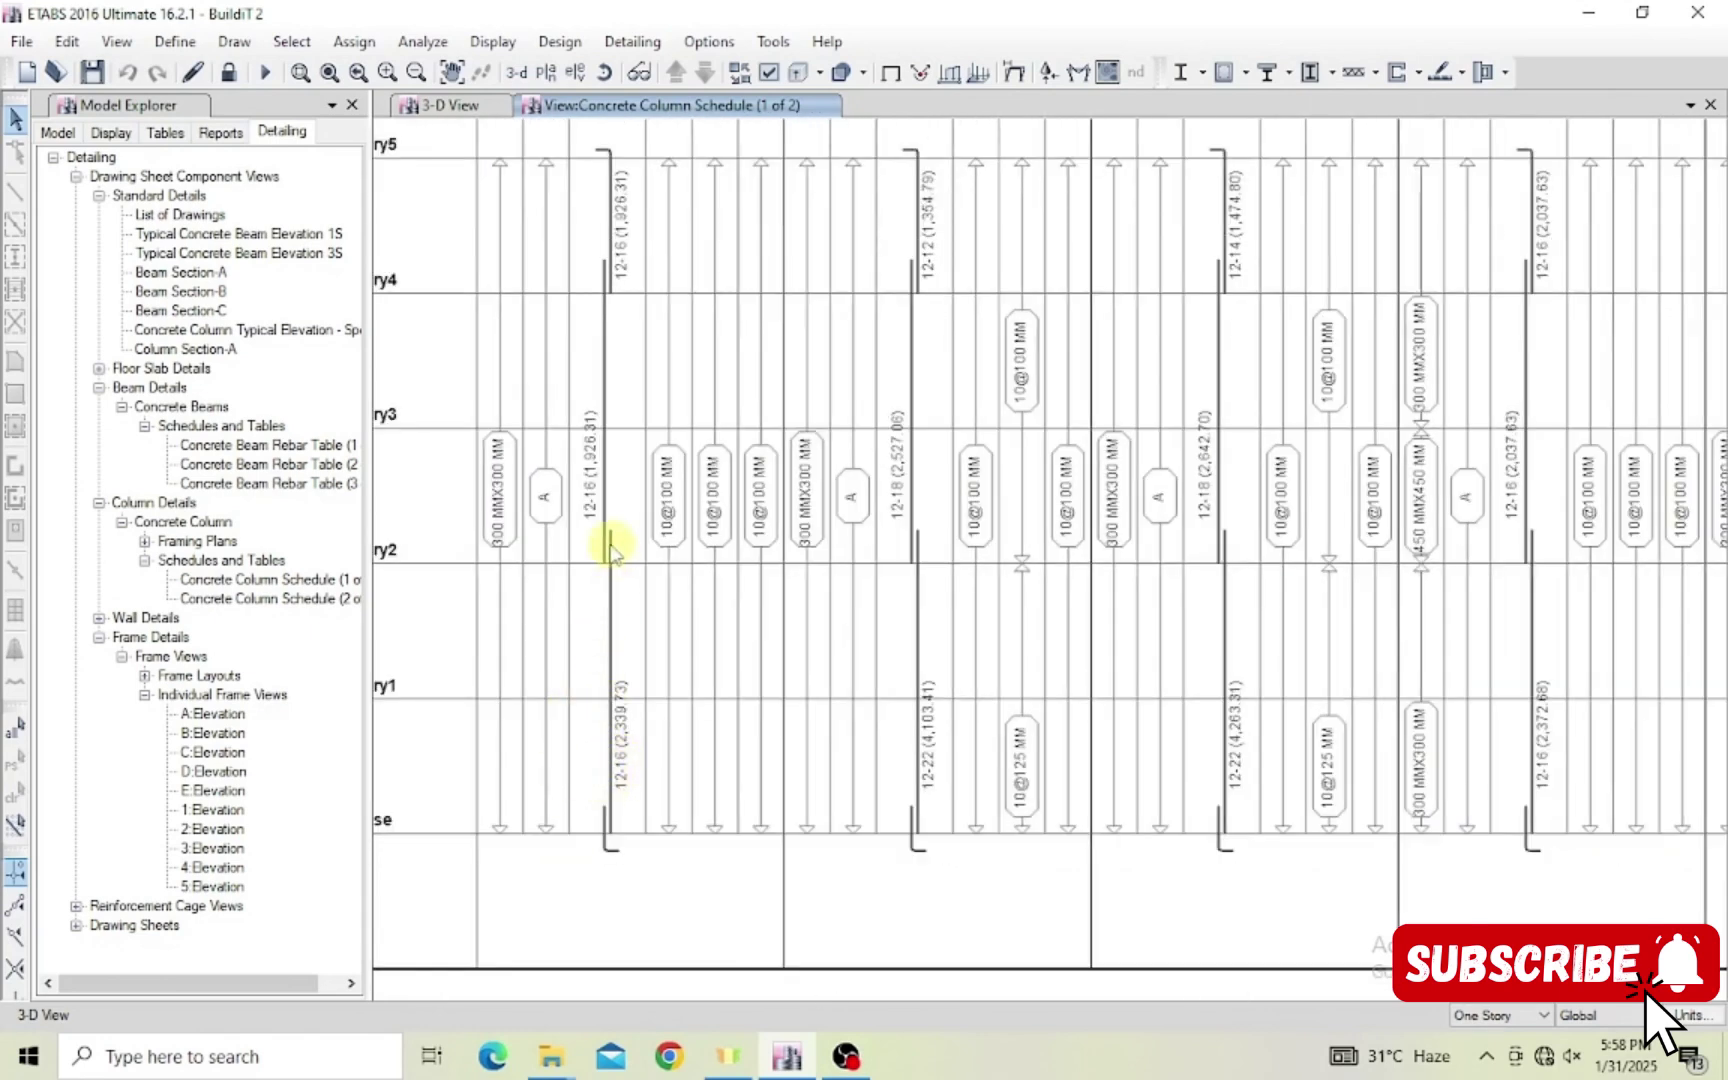
{"action": "scroll", "coordinate": [560, 598], "scroll_direction": "down", "scroll_amount": 1}
{"action": "scroll", "coordinate": [502, 598], "scroll_direction": "down", "scroll_amount": 1}
{"action": "scroll", "coordinate": [598, 562], "scroll_direction": "up", "scroll_amount": 1}
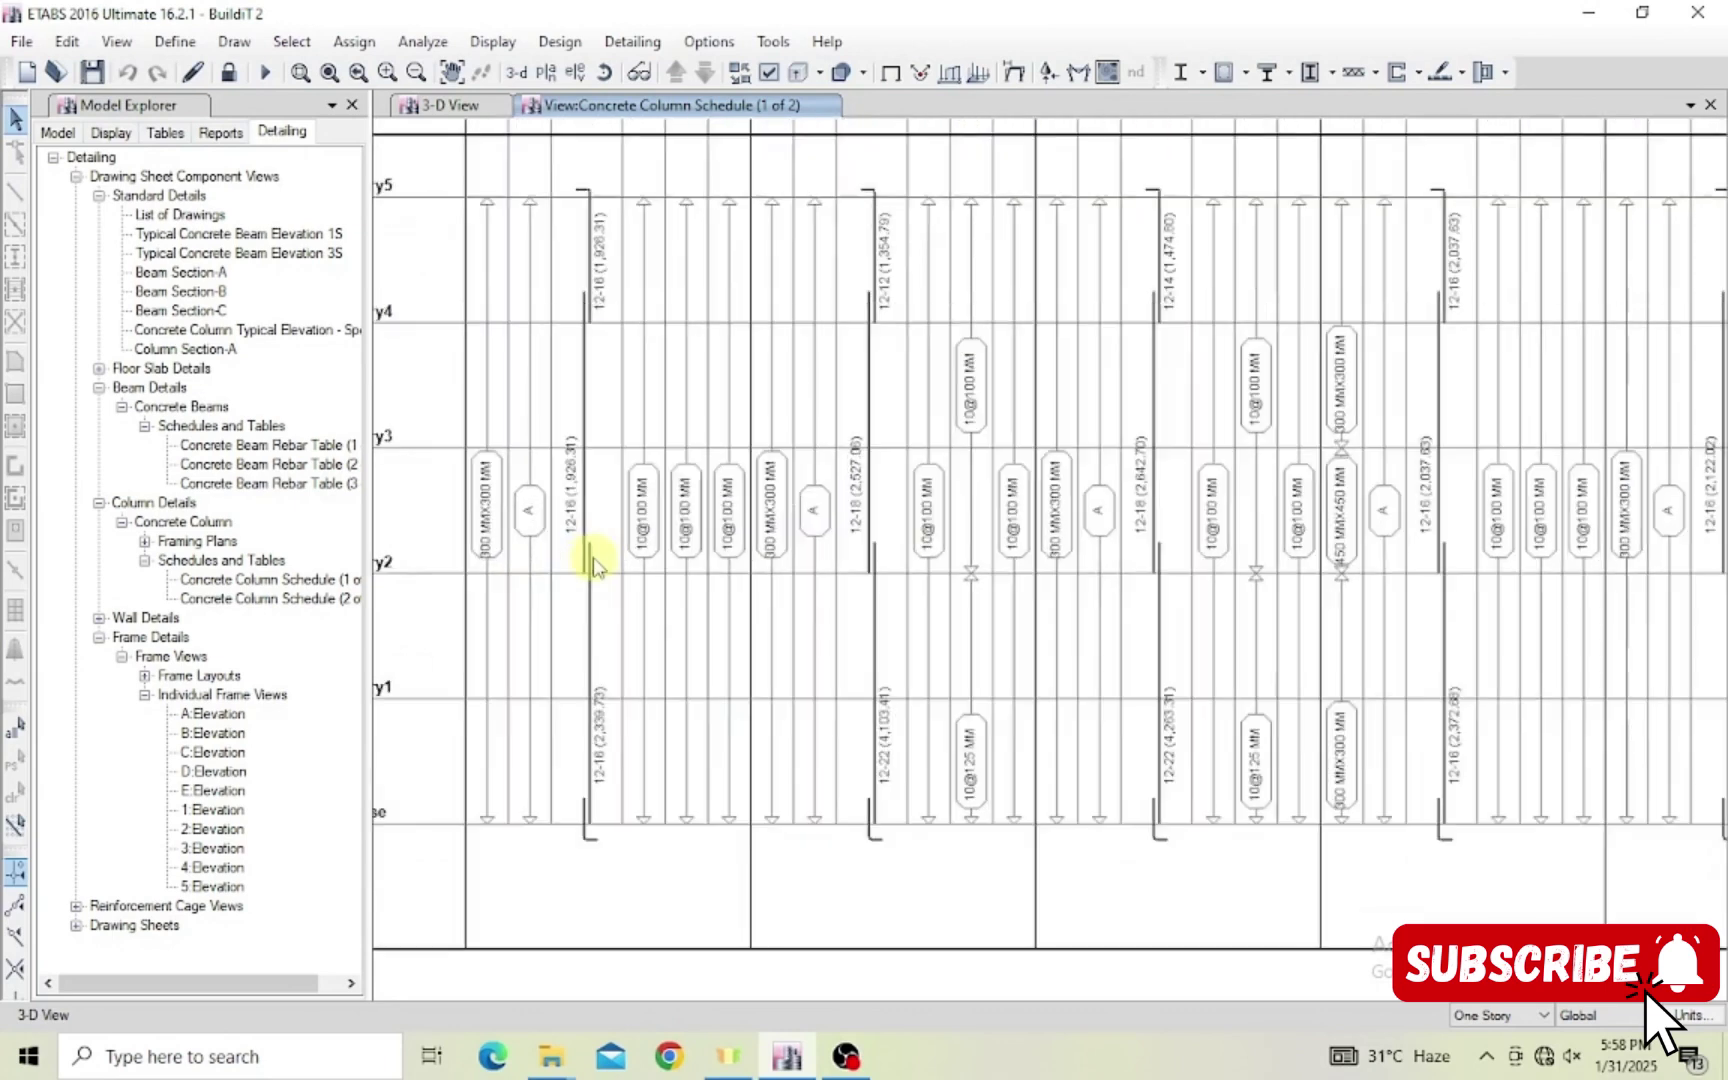
{"action": "scroll", "coordinate": [594, 574], "scroll_direction": "down", "scroll_amount": 1}
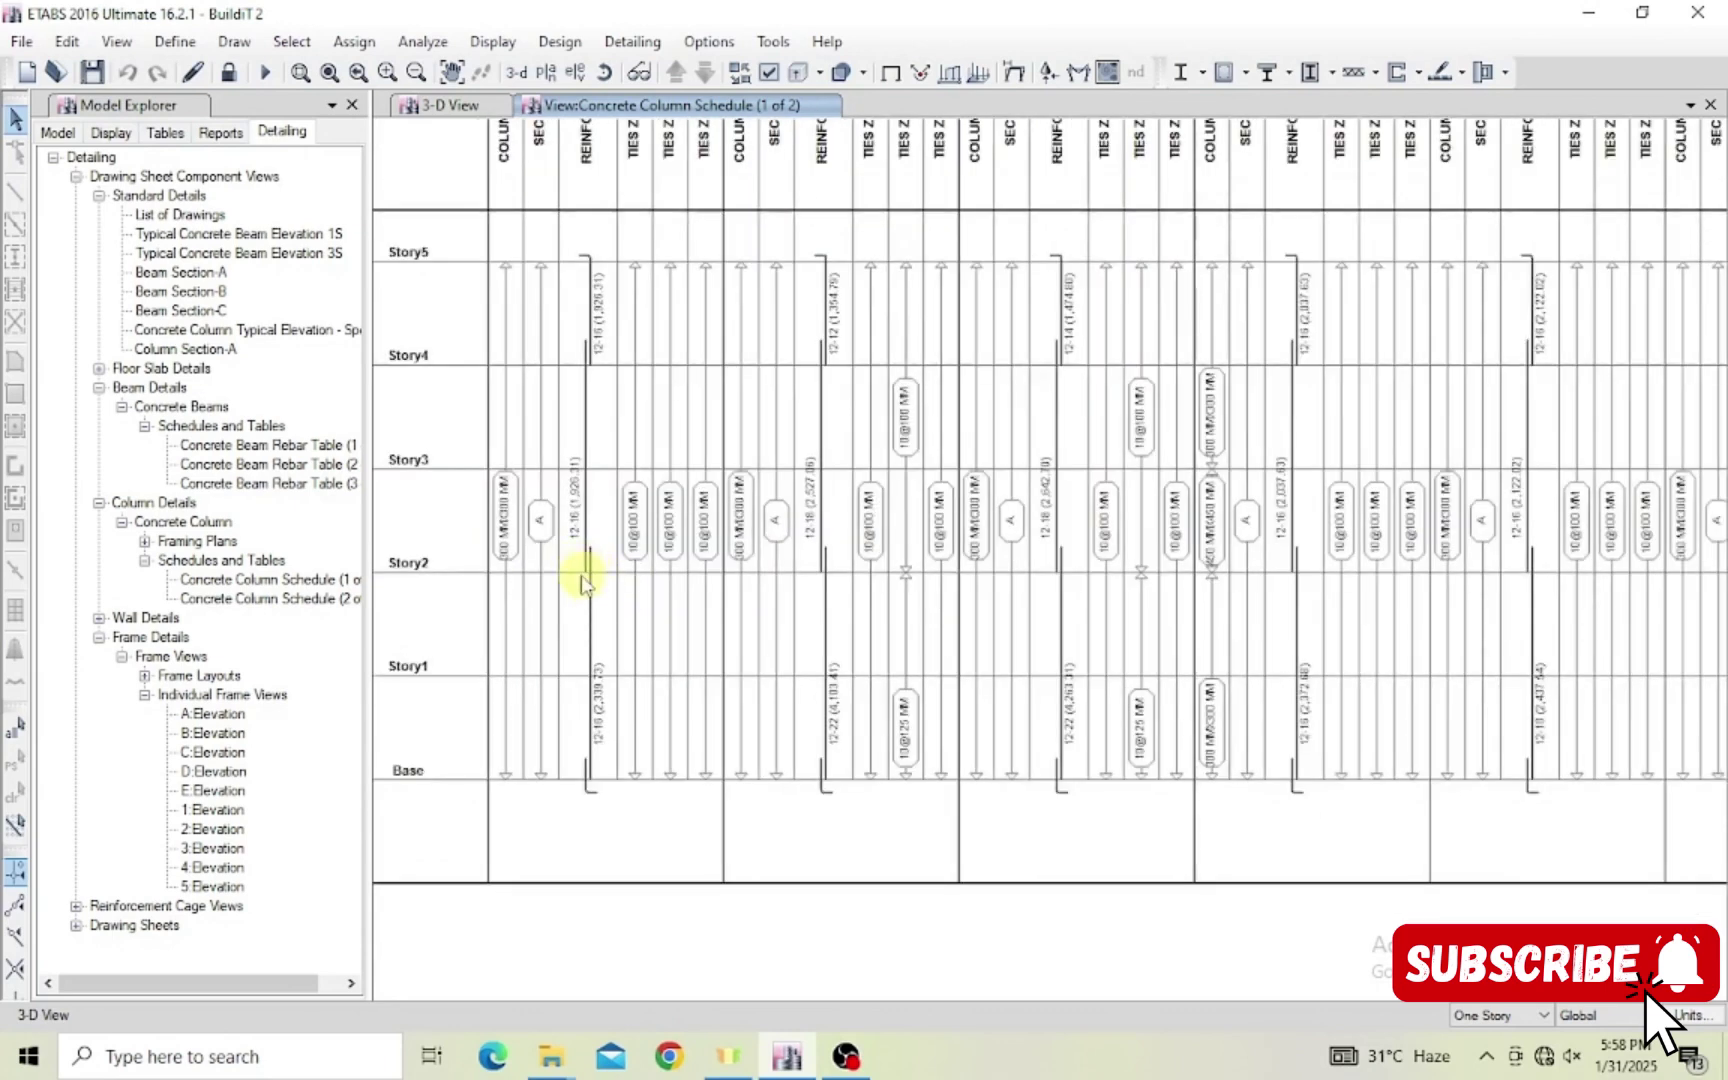
{"action": "scroll", "coordinate": [585, 555], "scroll_direction": "up", "scroll_amount": 1}
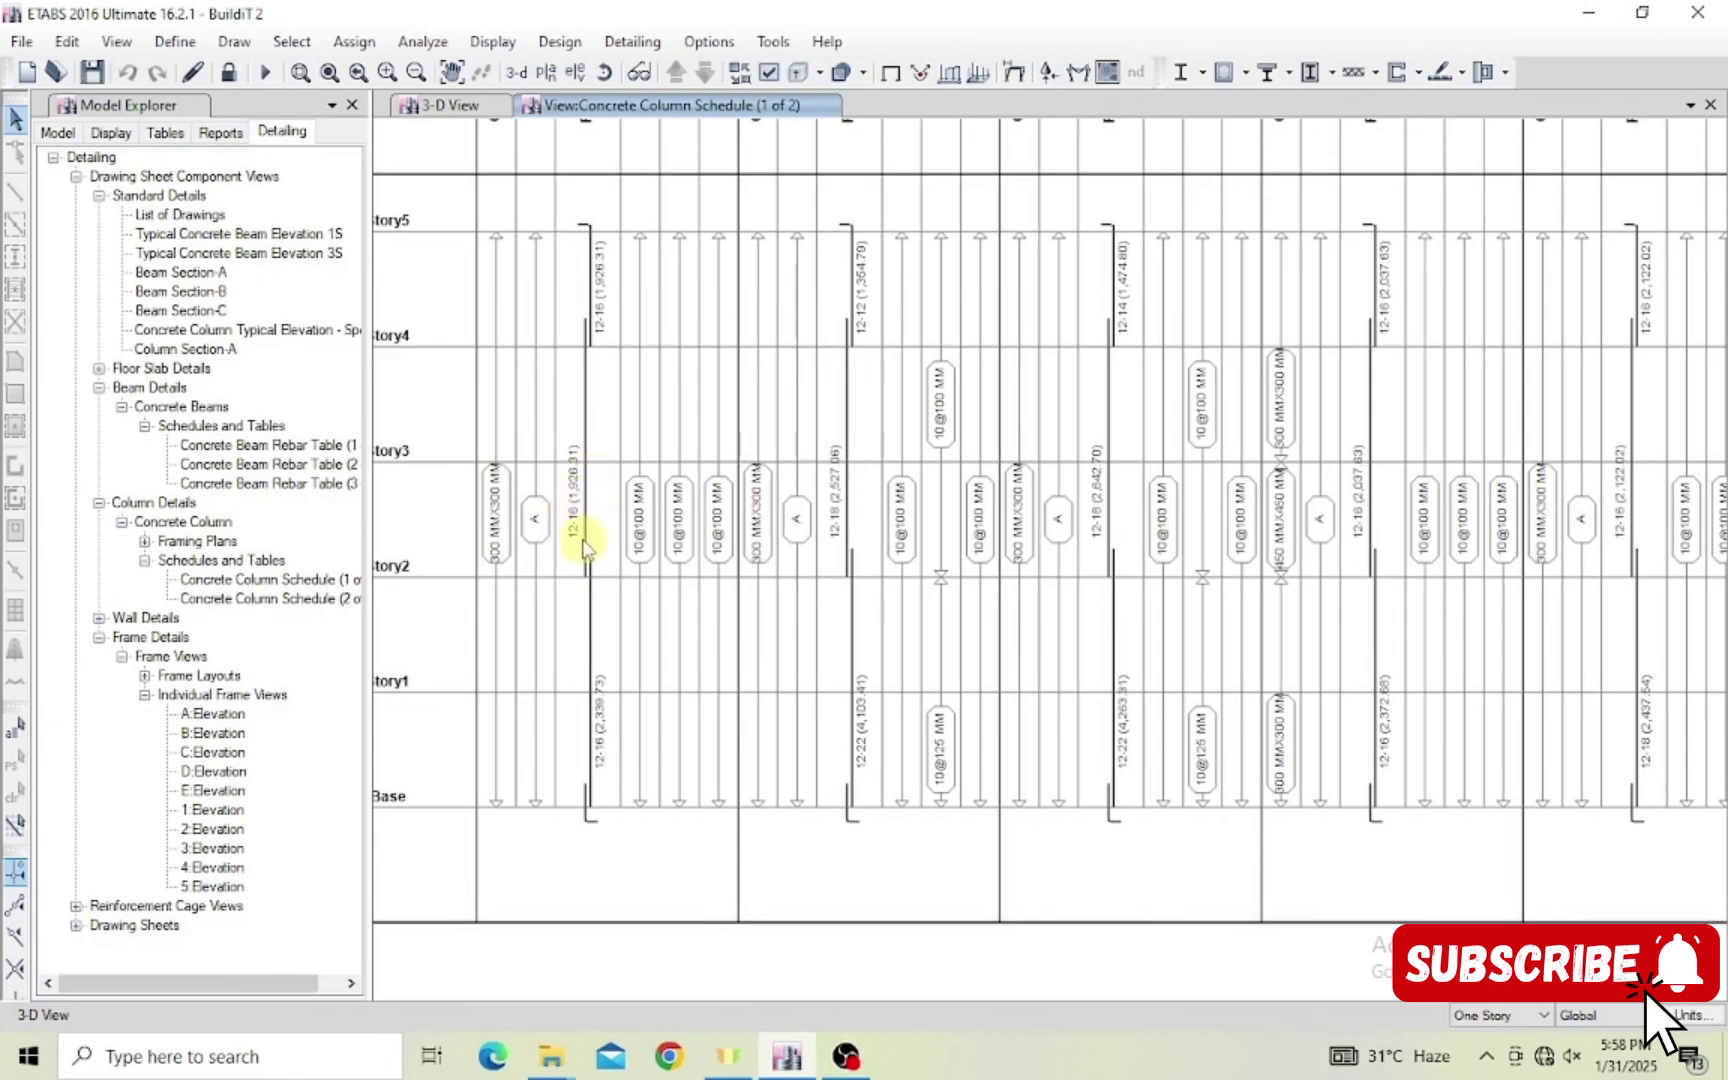
{"action": "scroll", "coordinate": [578, 512], "scroll_direction": "down", "scroll_amount": 1}
Finish reviewing the first schedule, then display Concrete Column Schedule (2 of 2) for CC10–CC12.
{"action": "scroll", "coordinate": [571, 501], "scroll_direction": "down", "scroll_amount": 1}
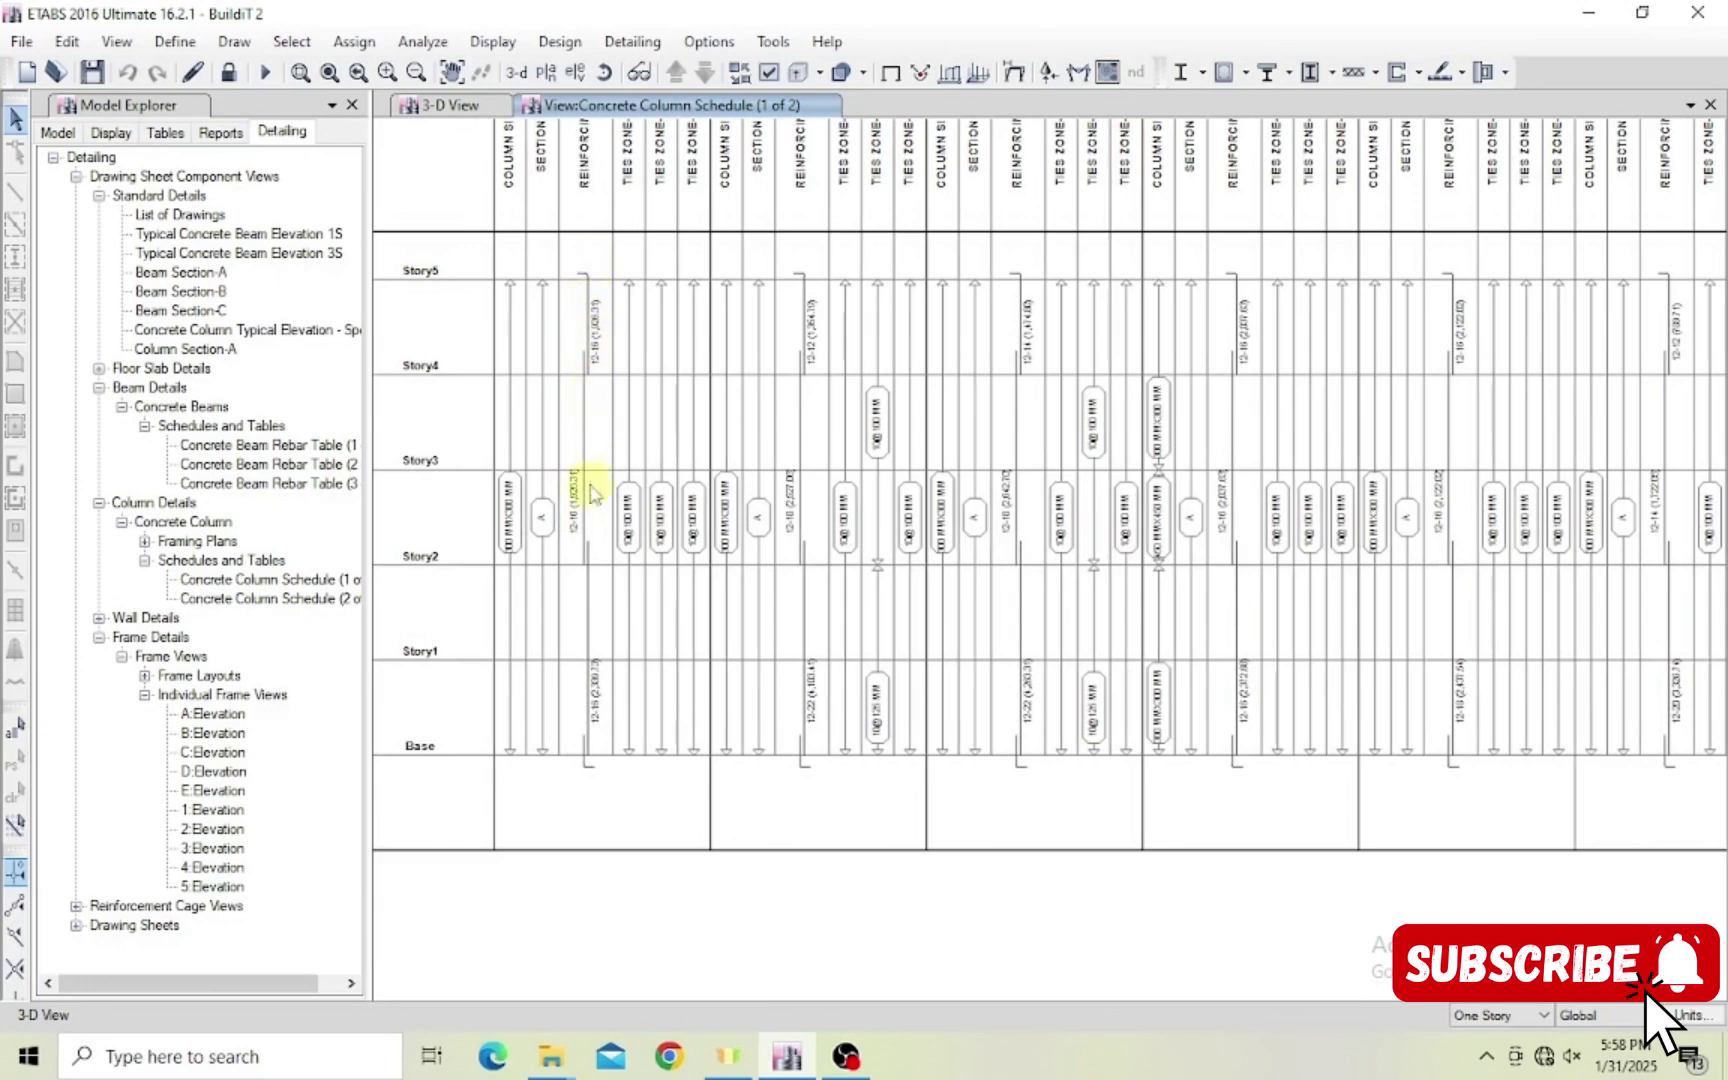
{"action": "scroll", "coordinate": [650, 565], "scroll_direction": "up", "scroll_amount": 1}
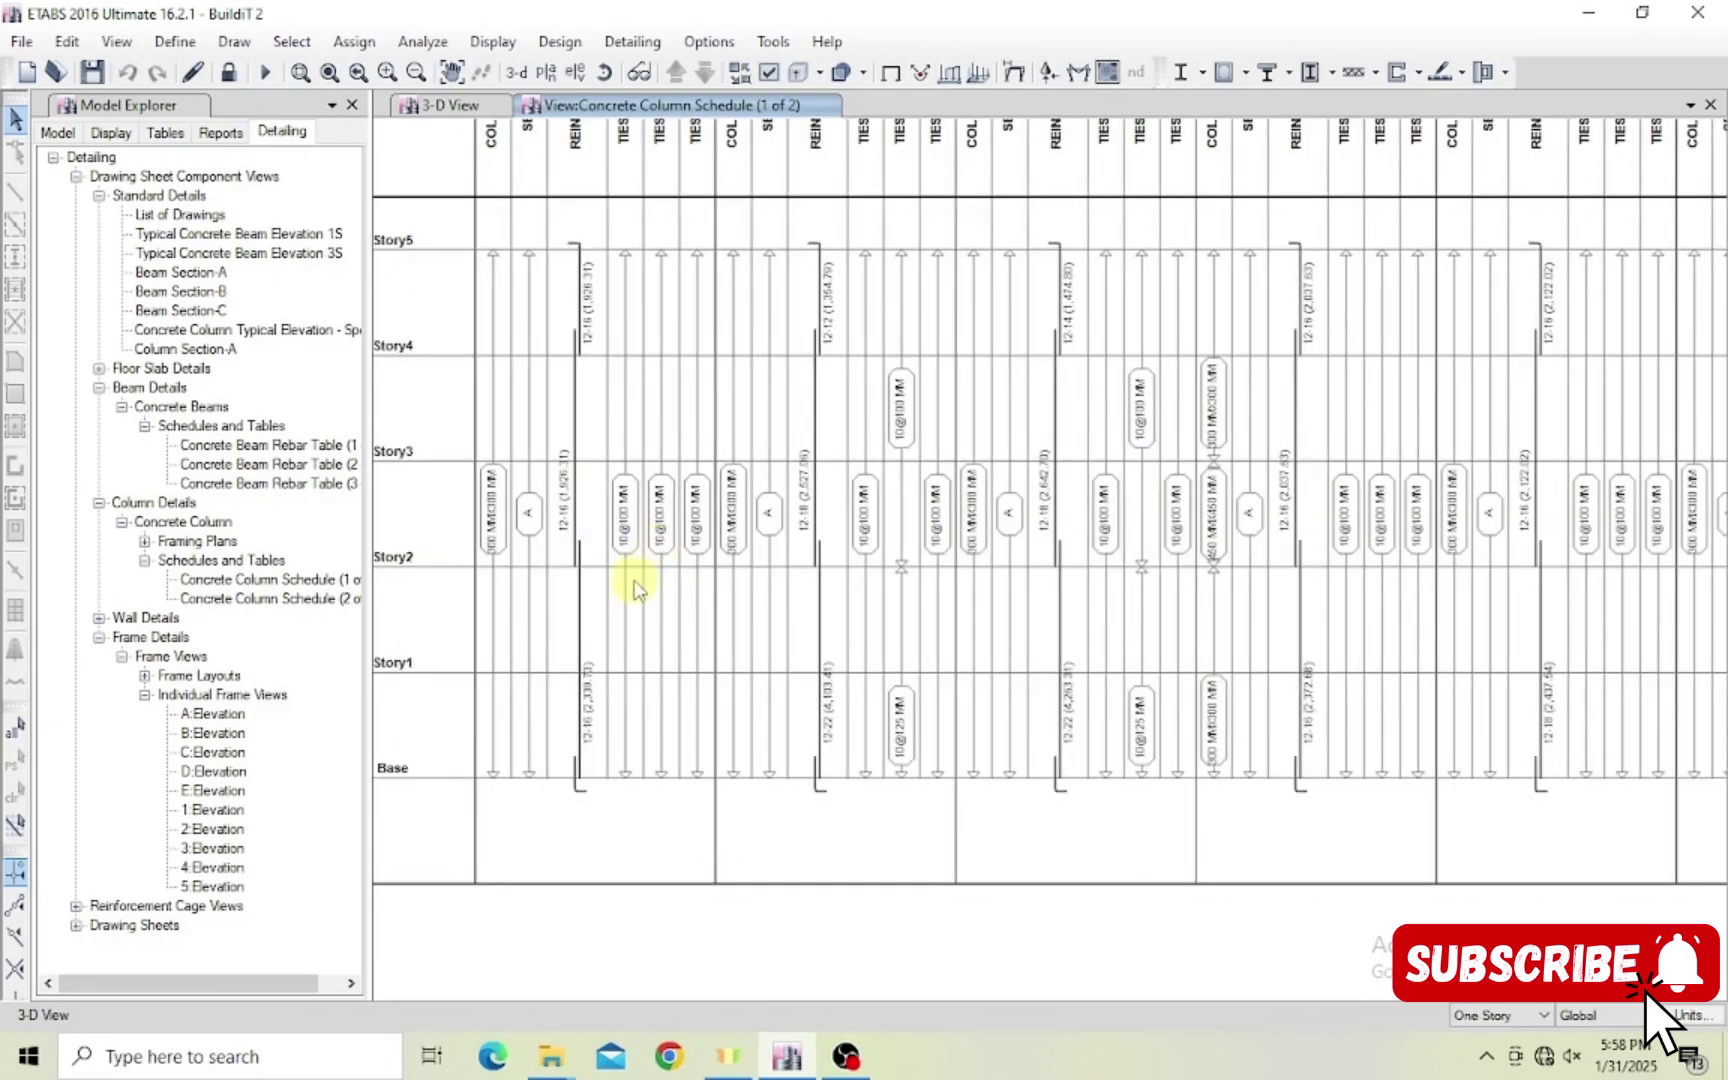
{"action": "scroll", "coordinate": [637, 600], "scroll_direction": "down", "scroll_amount": 1}
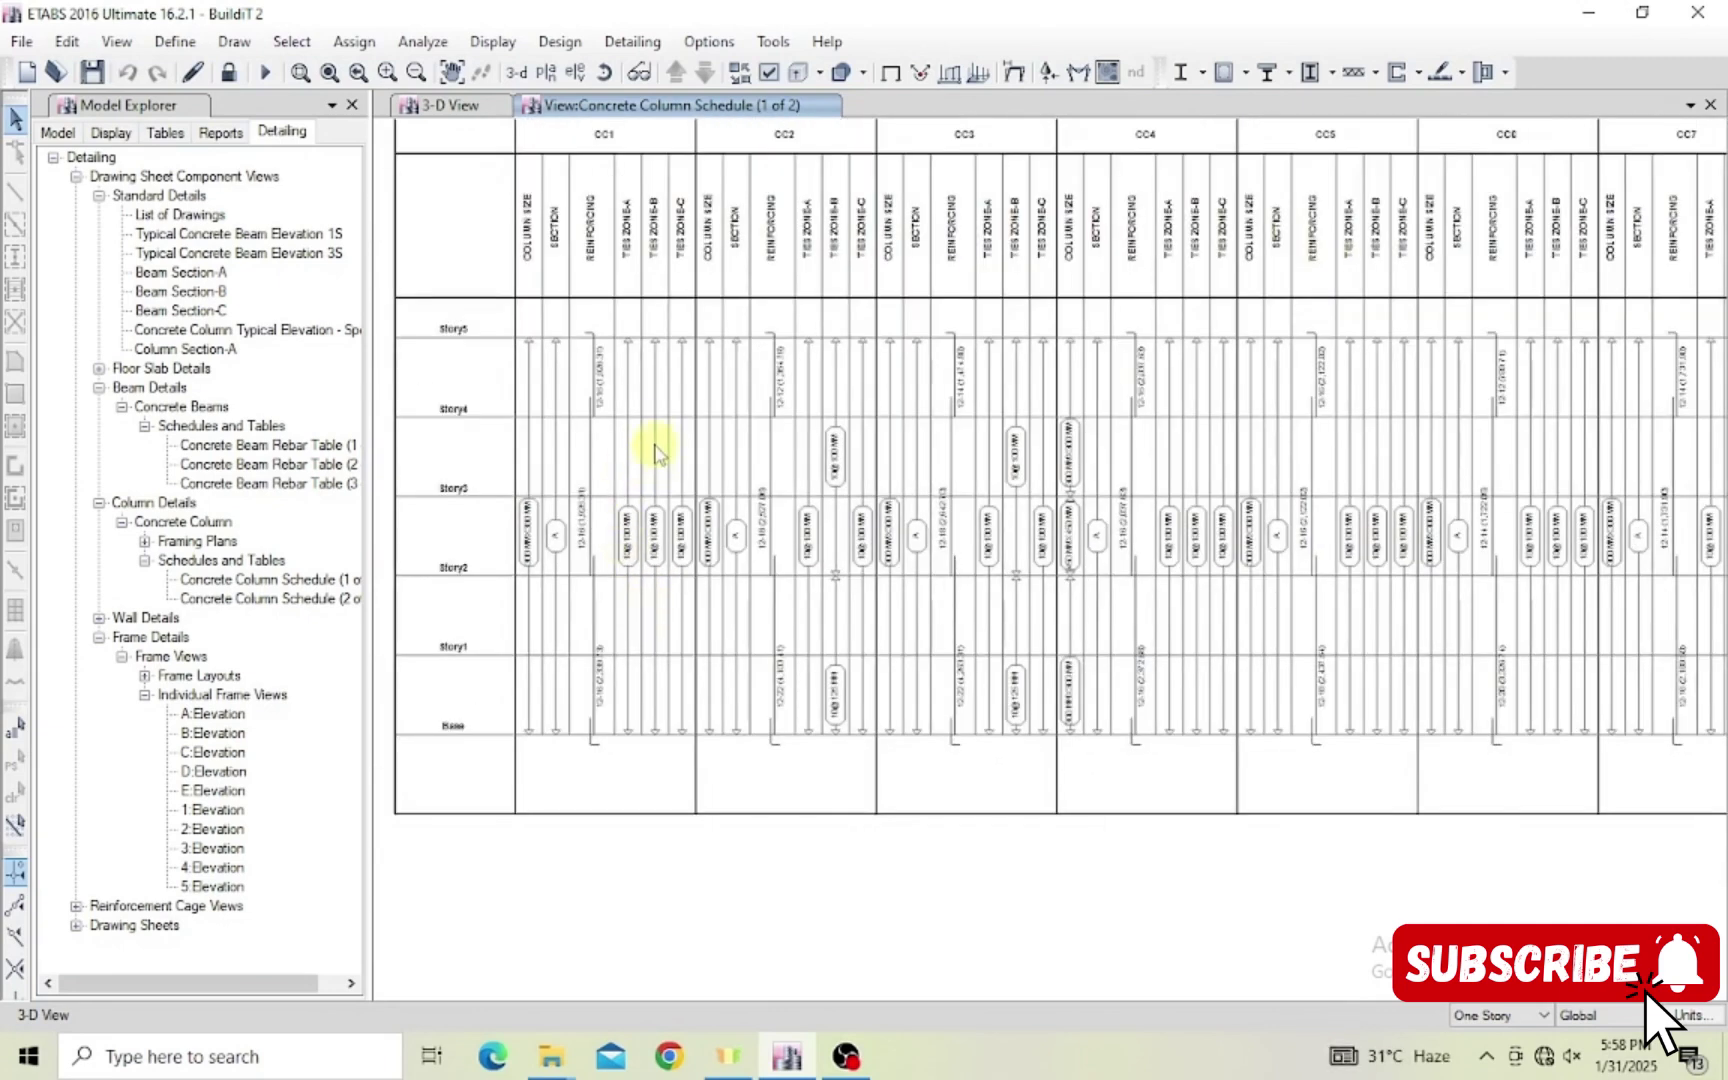
{"action": "scroll", "coordinate": [652, 436], "scroll_direction": "up", "scroll_amount": 1}
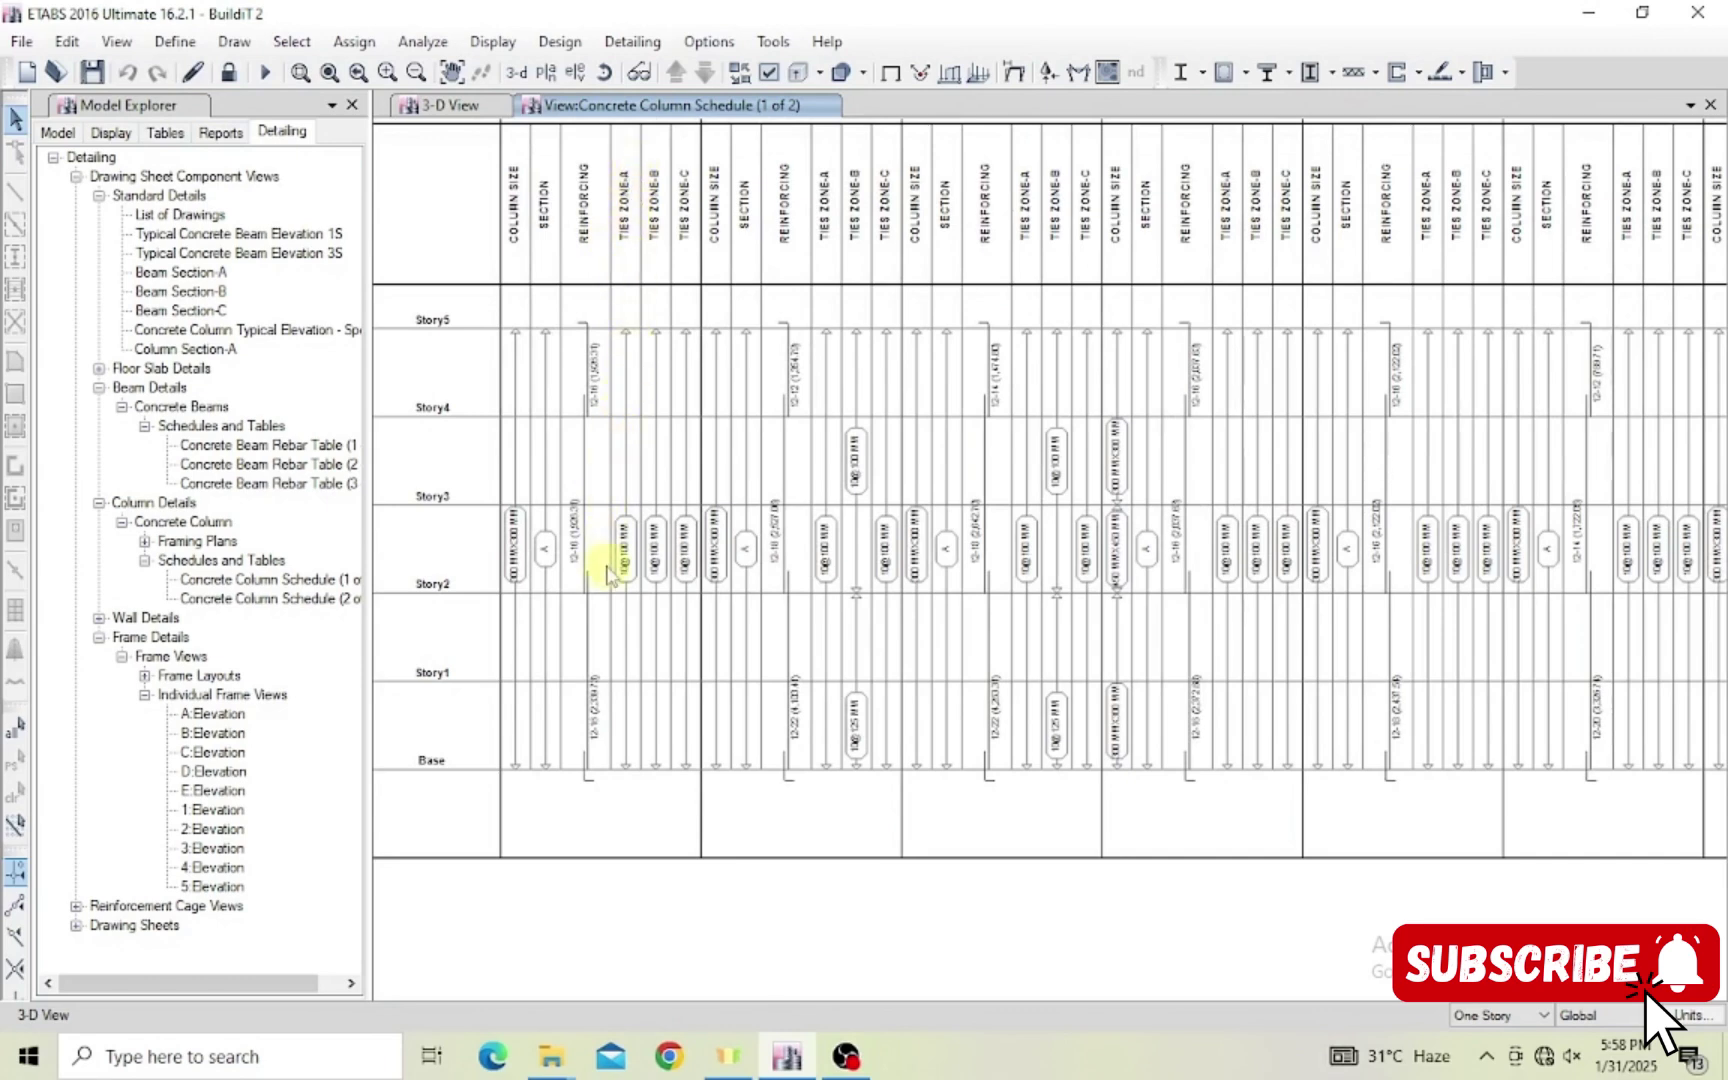
{"action": "scroll", "coordinate": [628, 580], "scroll_direction": "up", "scroll_amount": 2}
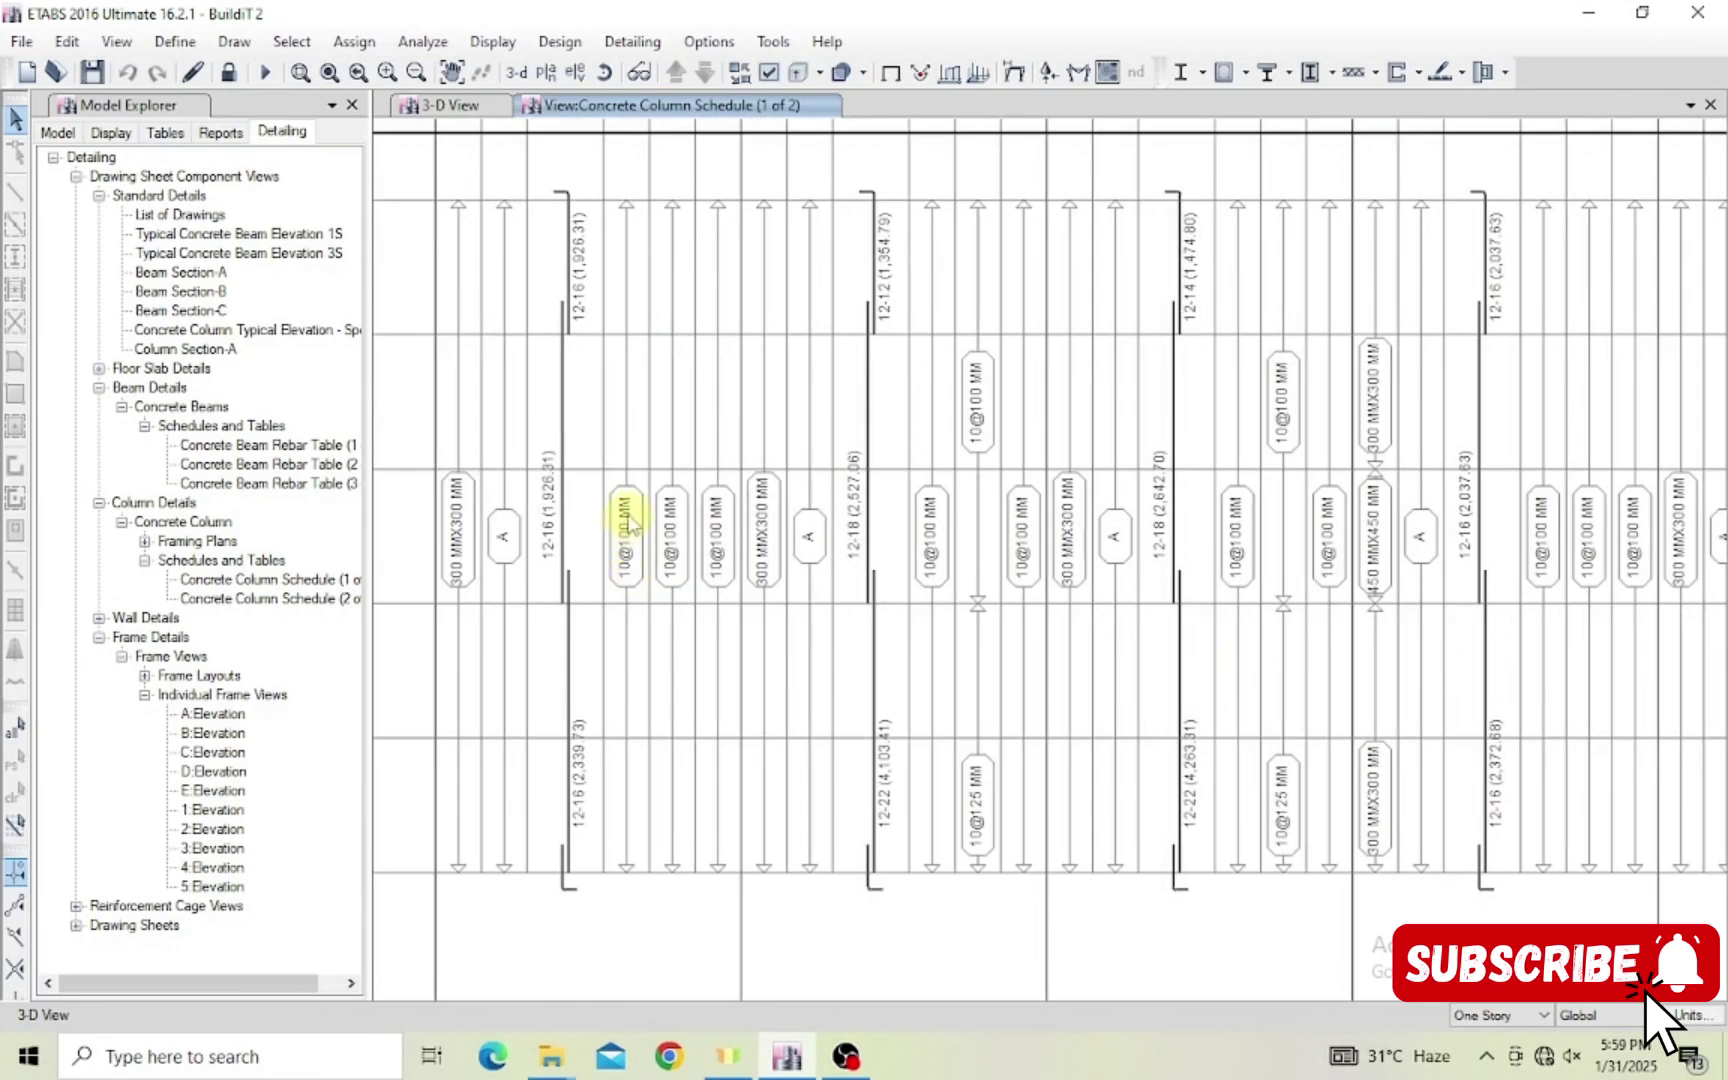
{"action": "scroll", "coordinate": [628, 520], "scroll_direction": "down", "scroll_amount": 2}
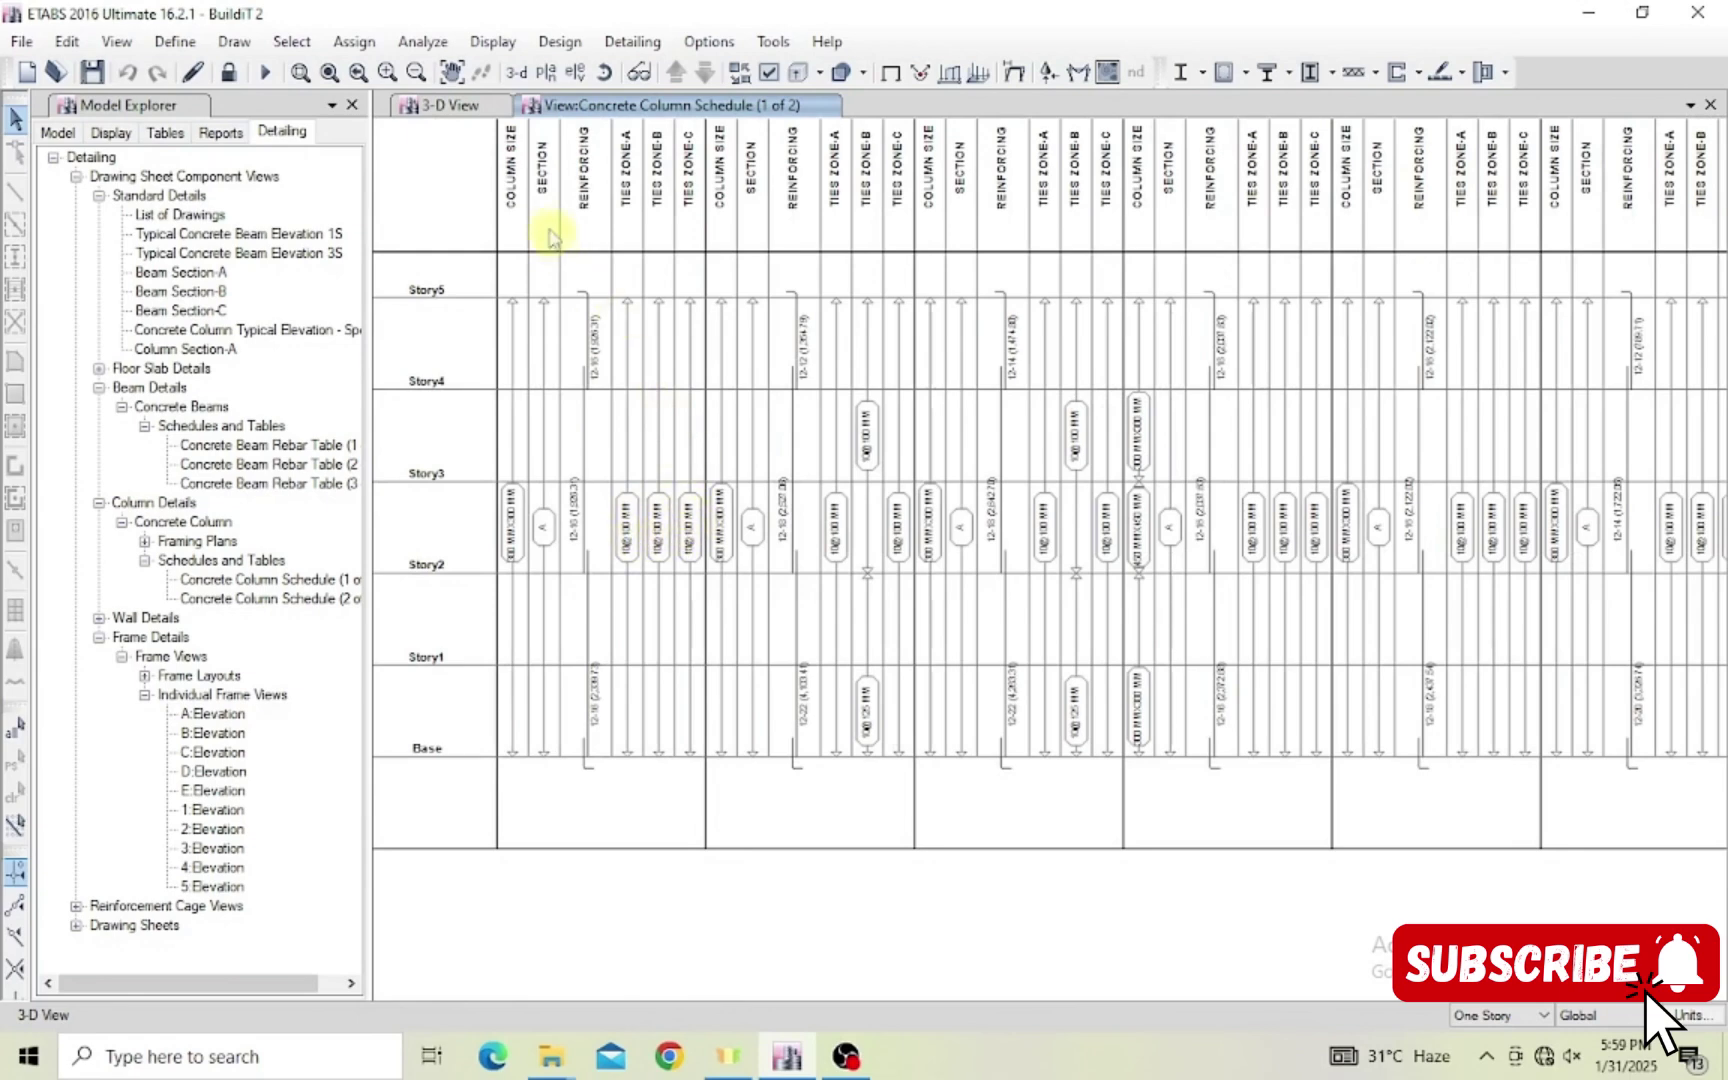
{"action": "scroll", "coordinate": [553, 340], "scroll_direction": "down", "scroll_amount": 1}
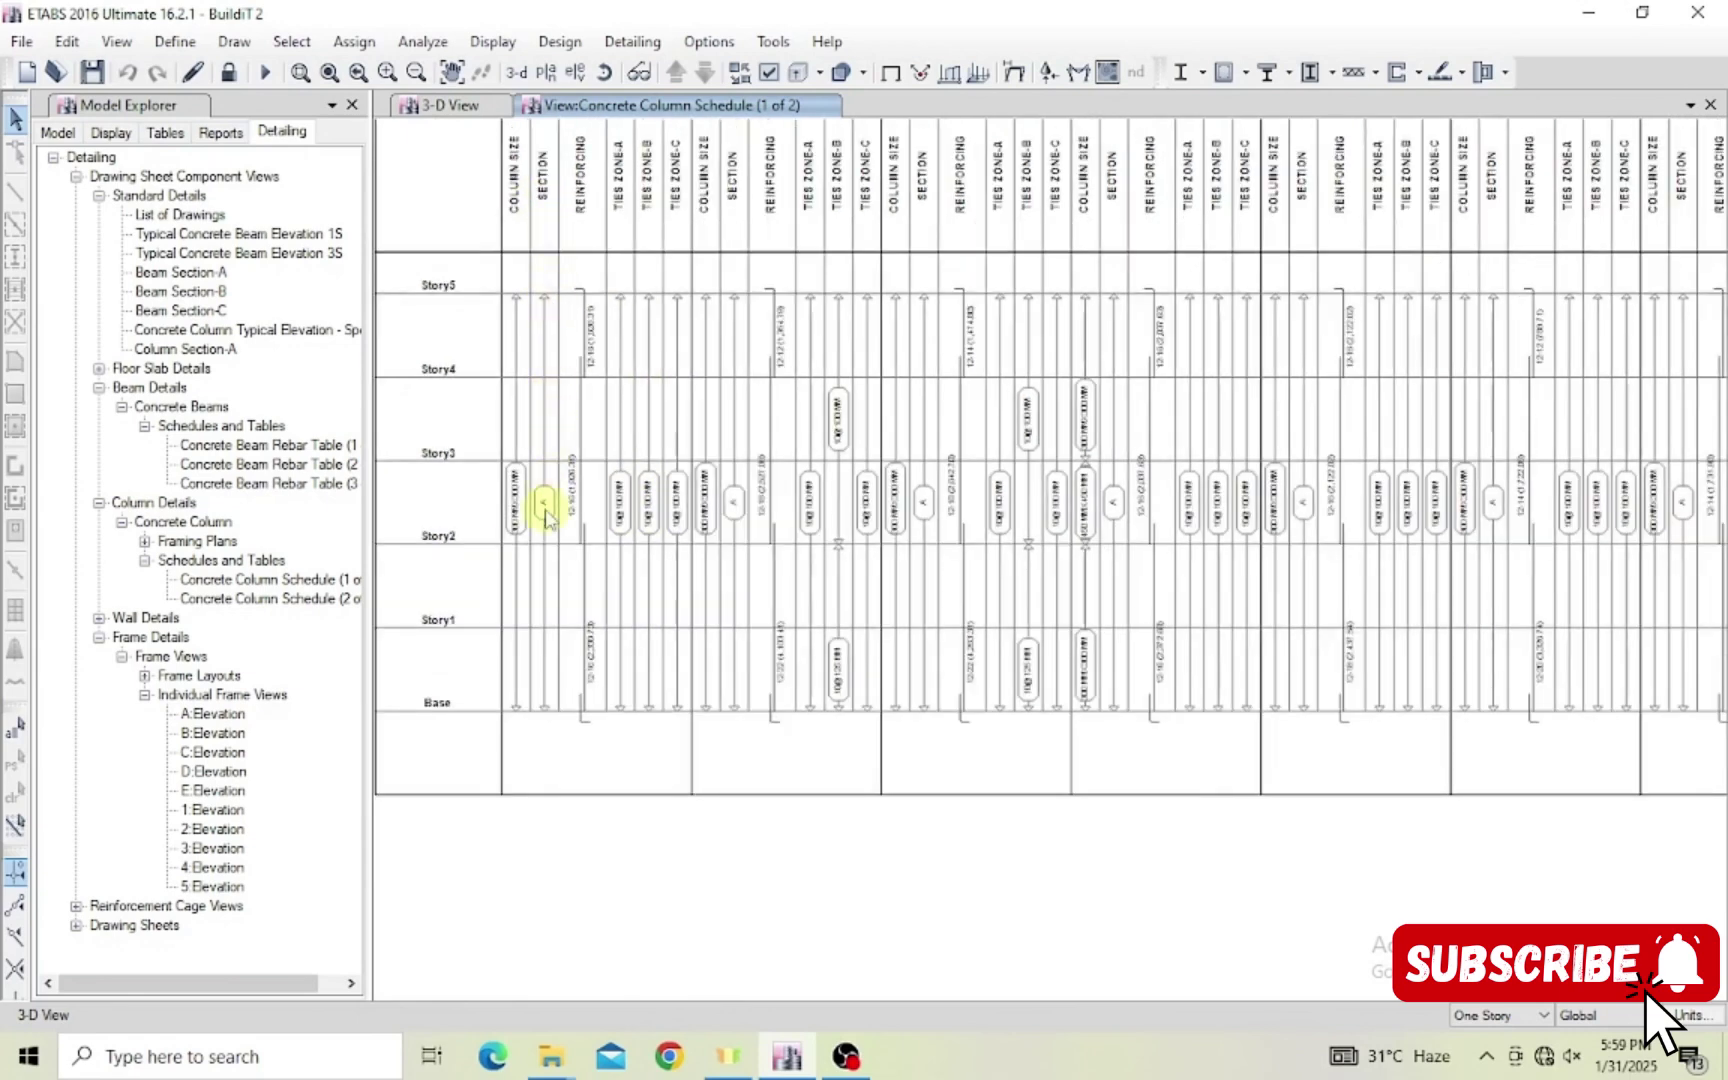
{"action": "scroll", "coordinate": [546, 515], "scroll_direction": "up", "scroll_amount": 3}
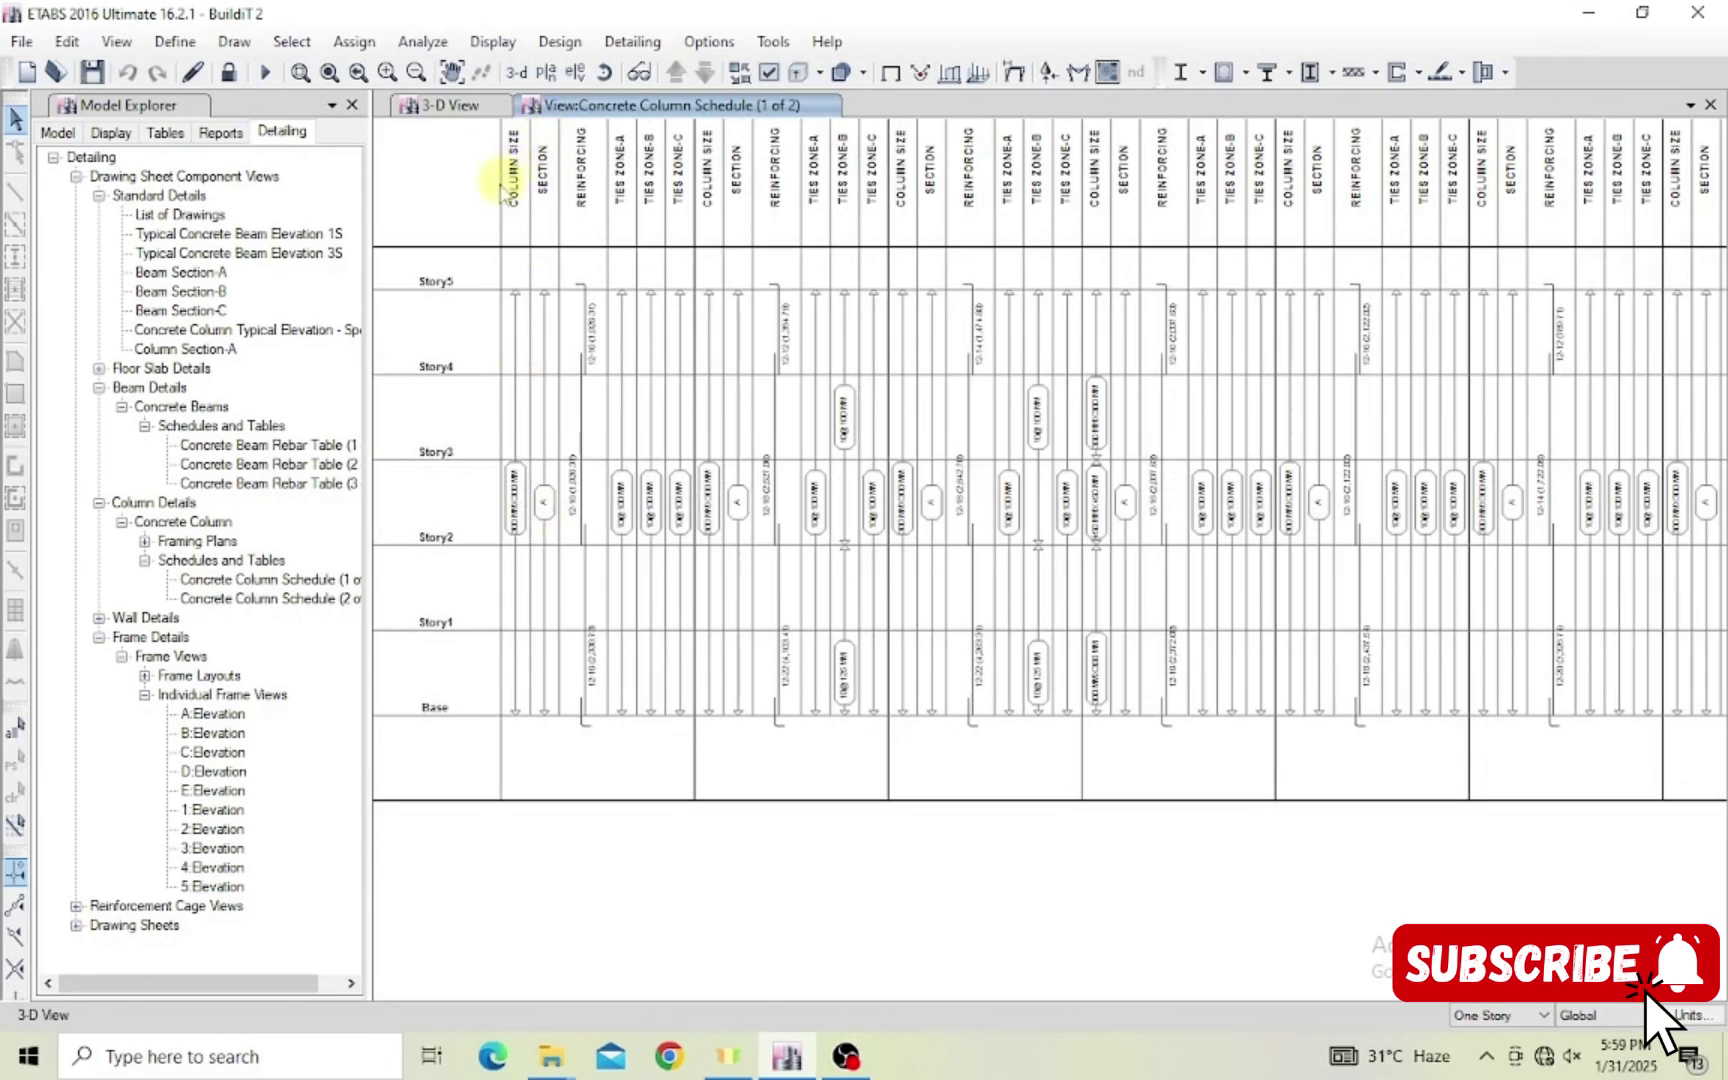
{"action": "scroll", "coordinate": [514, 515], "scroll_direction": "up", "scroll_amount": 2}
{"action": "scroll", "coordinate": [517, 515], "scroll_direction": "up", "scroll_amount": 1}
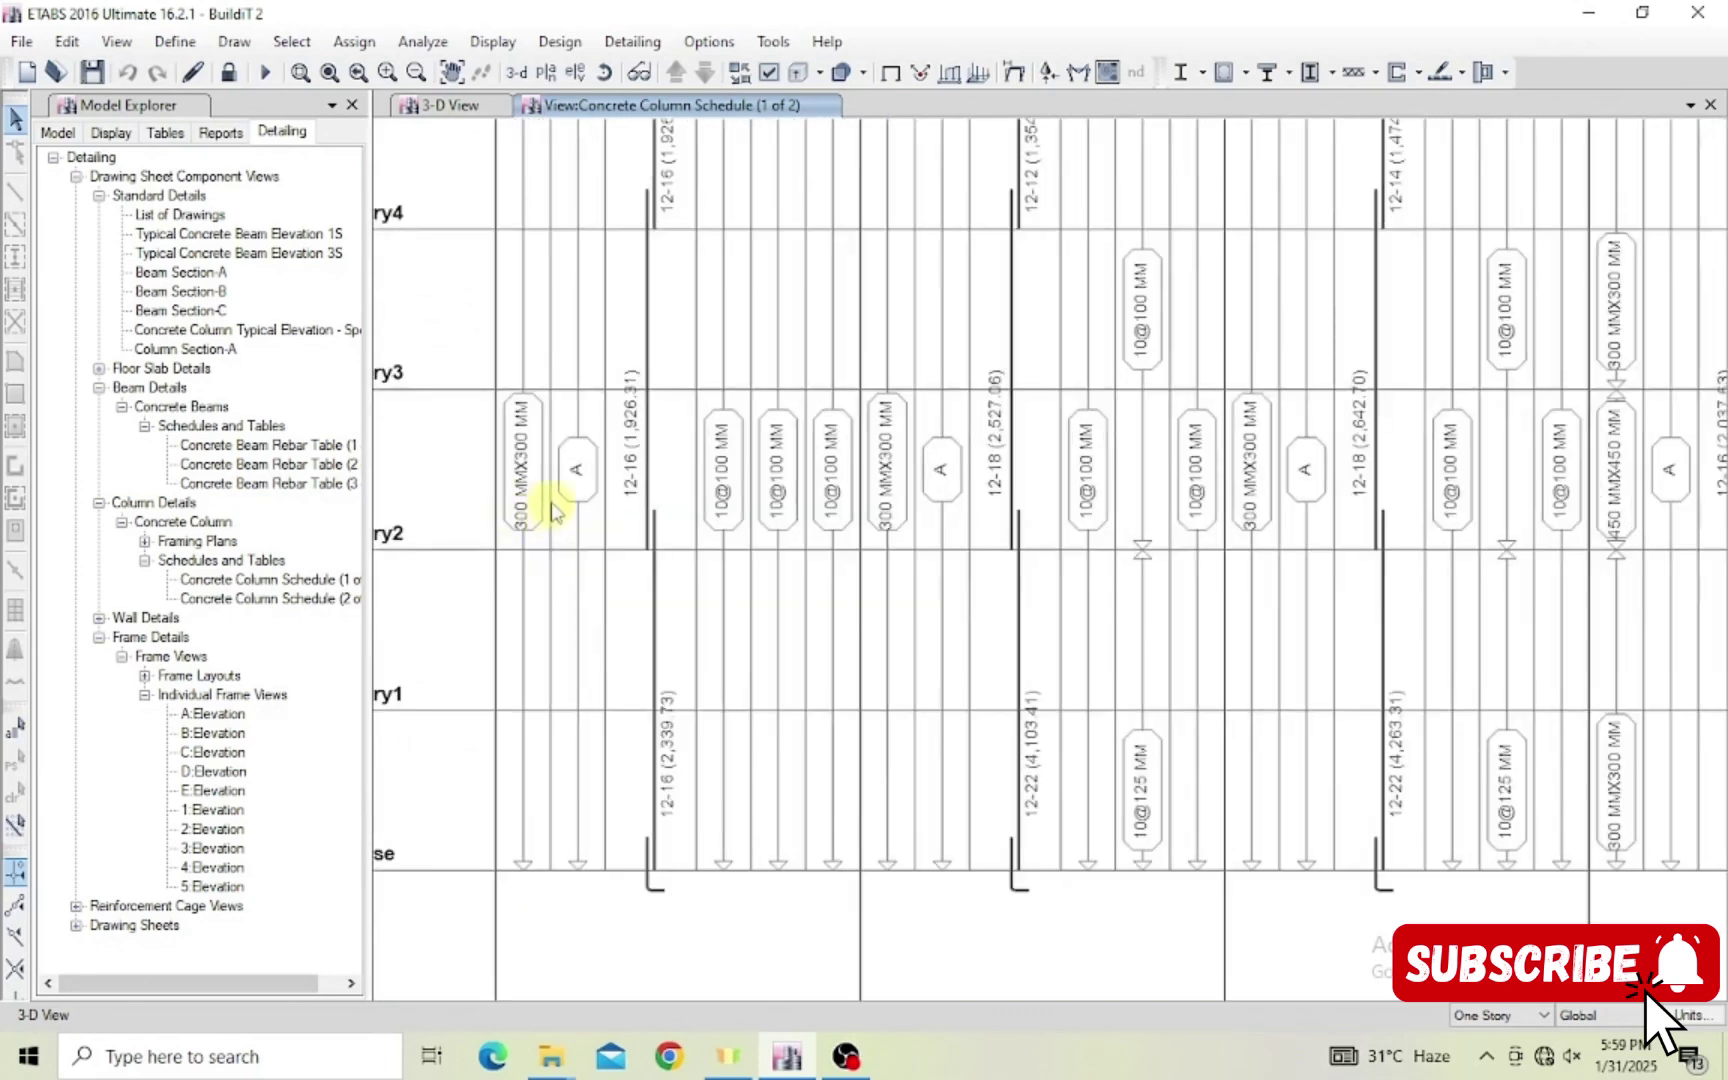
{"action": "scroll", "coordinate": [537, 458], "scroll_direction": "down", "scroll_amount": 4}
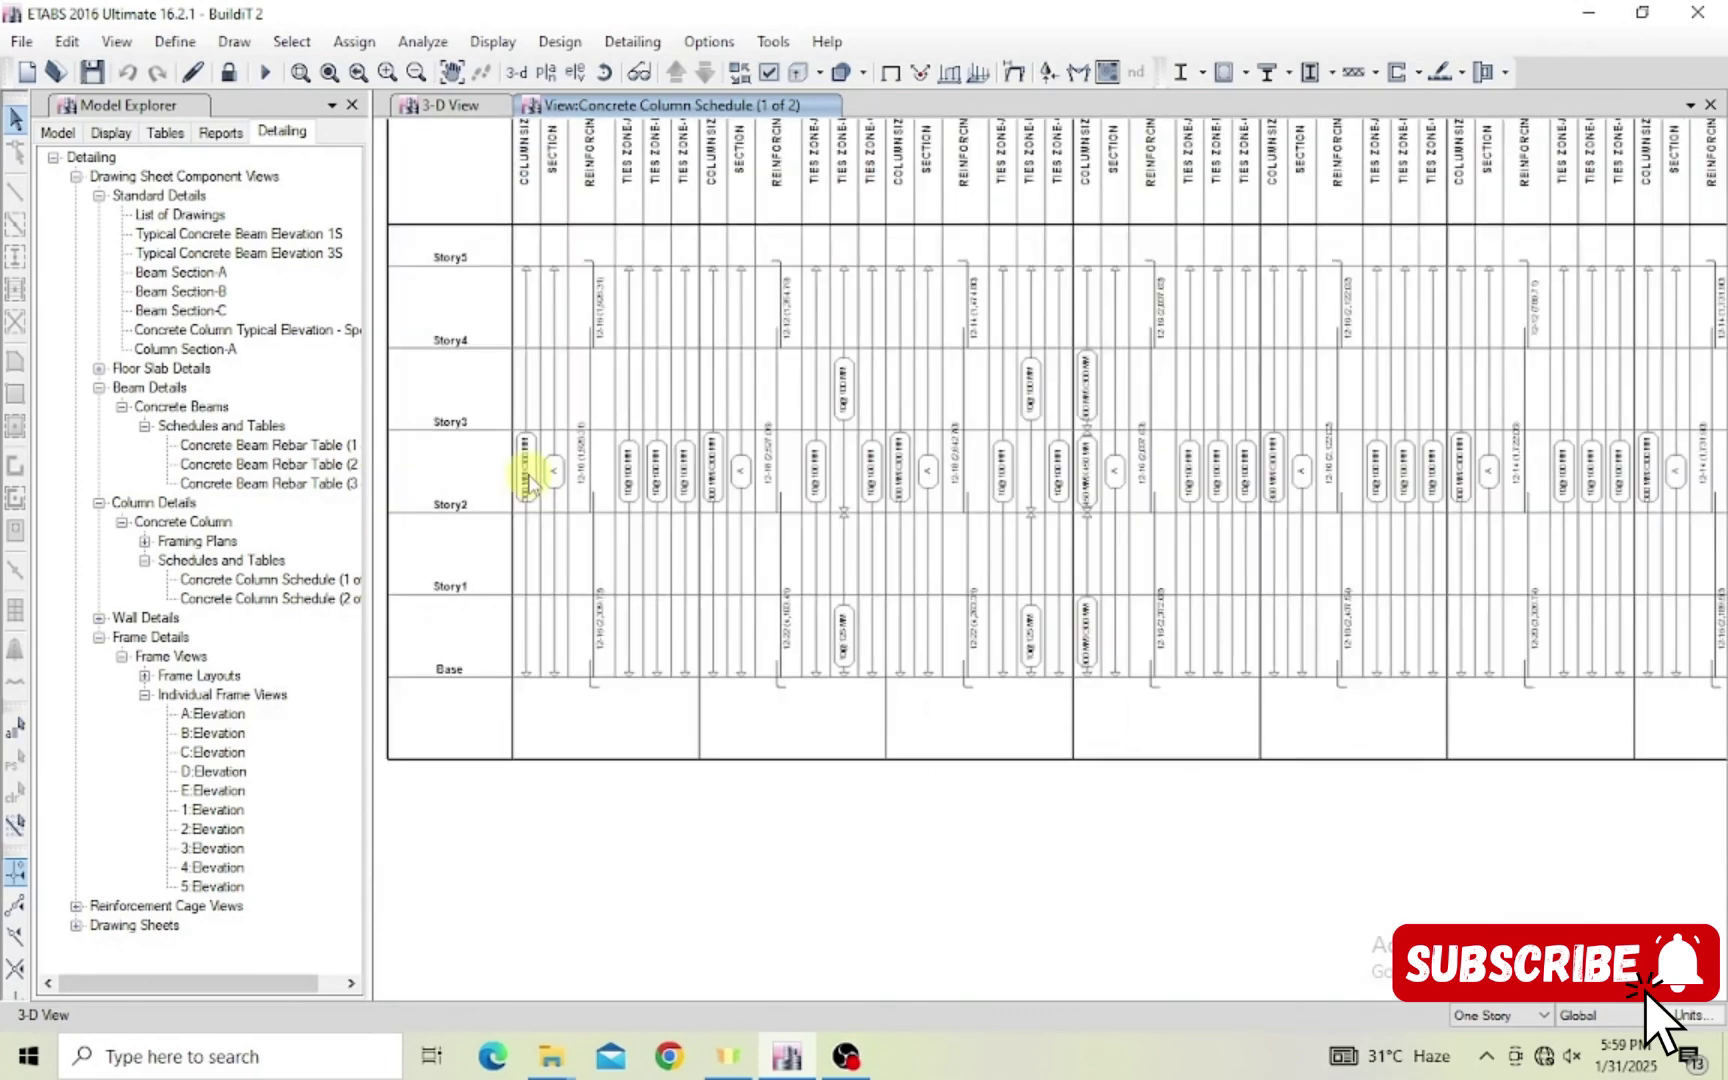
{"action": "scroll", "coordinate": [735, 495], "scroll_direction": "up", "scroll_amount": 1}
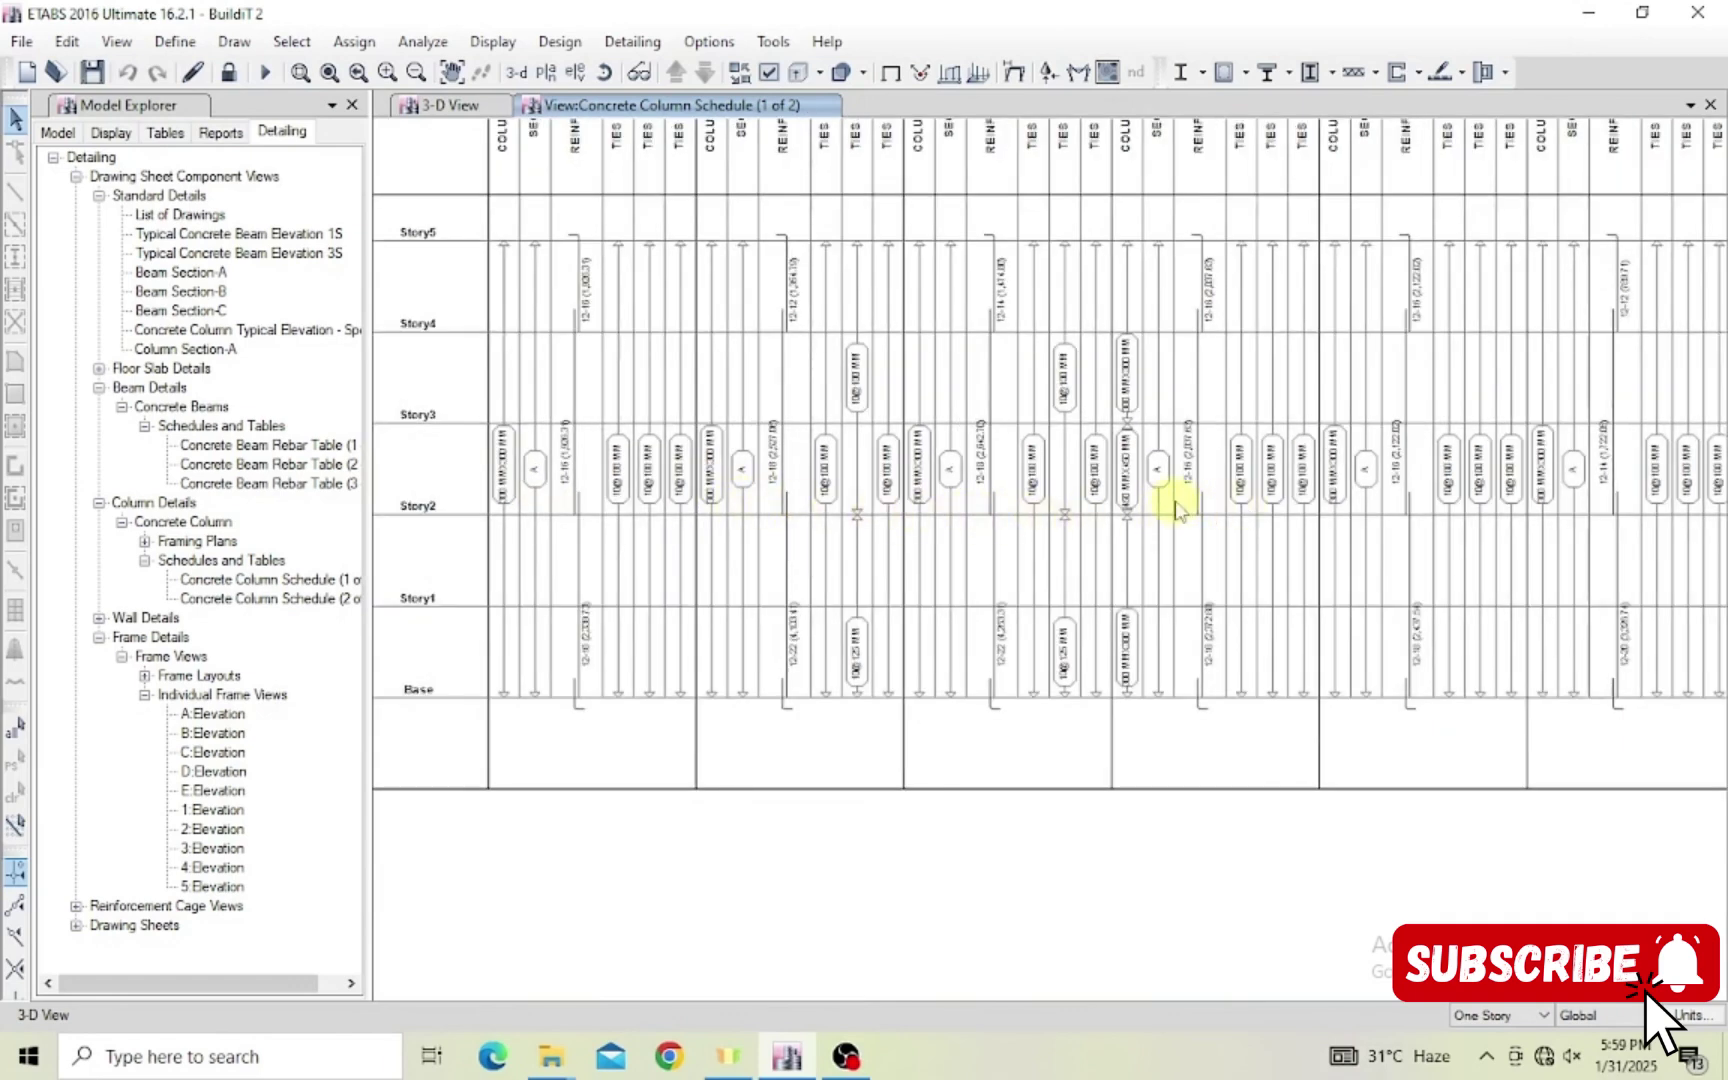
{"action": "scroll", "coordinate": [1176, 510], "scroll_direction": "up", "scroll_amount": 2}
{"action": "scroll", "coordinate": [1127, 406], "scroll_direction": "down", "scroll_amount": 2}
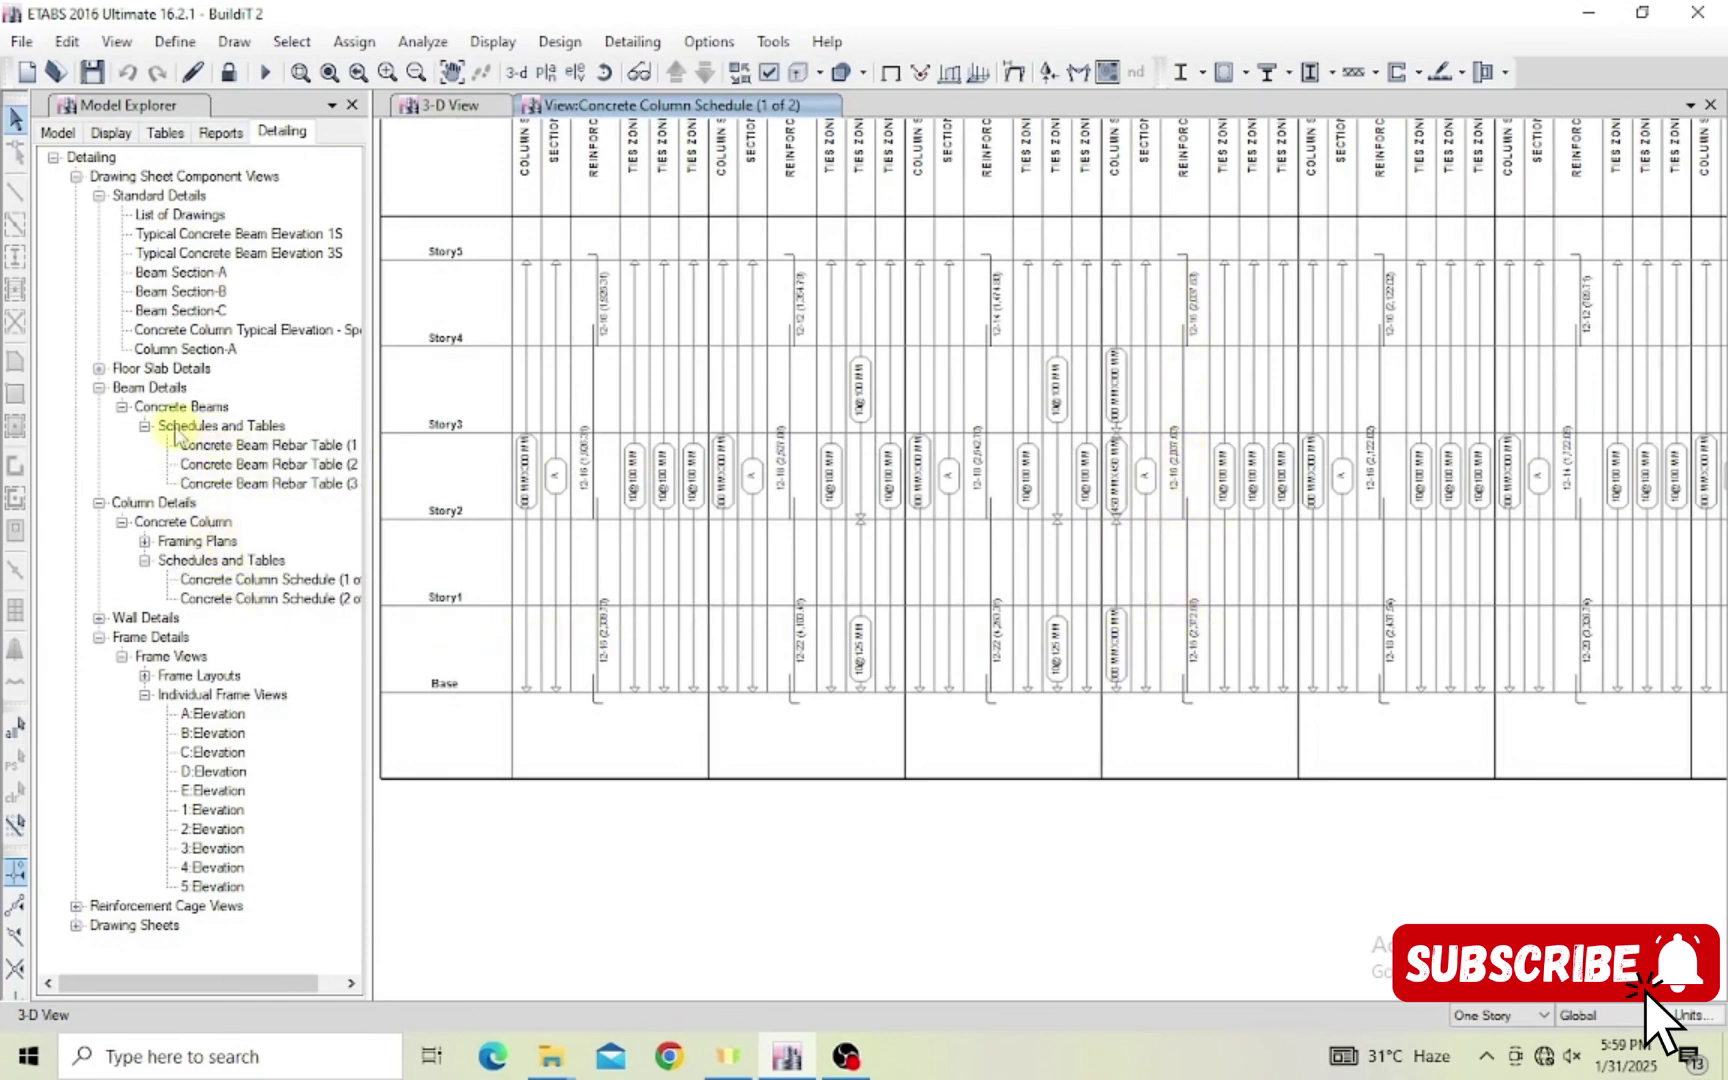
{"action": "double_click", "coordinate": [236, 599]}
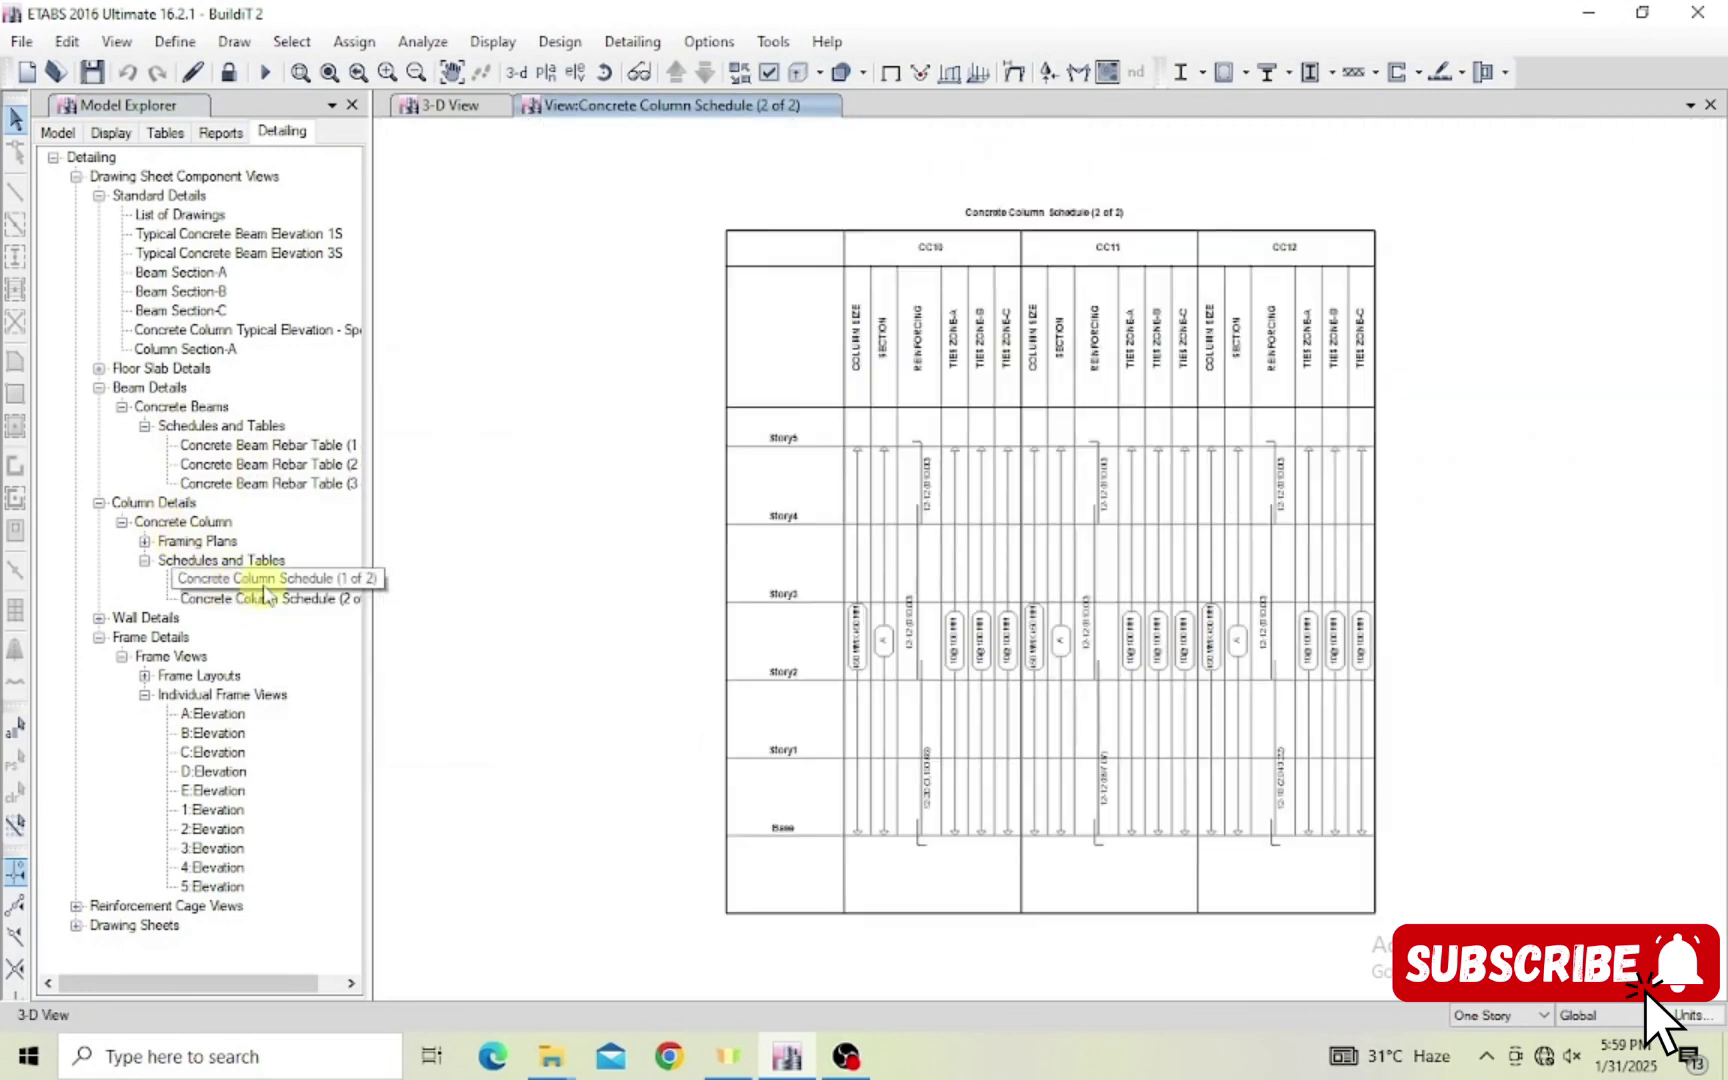